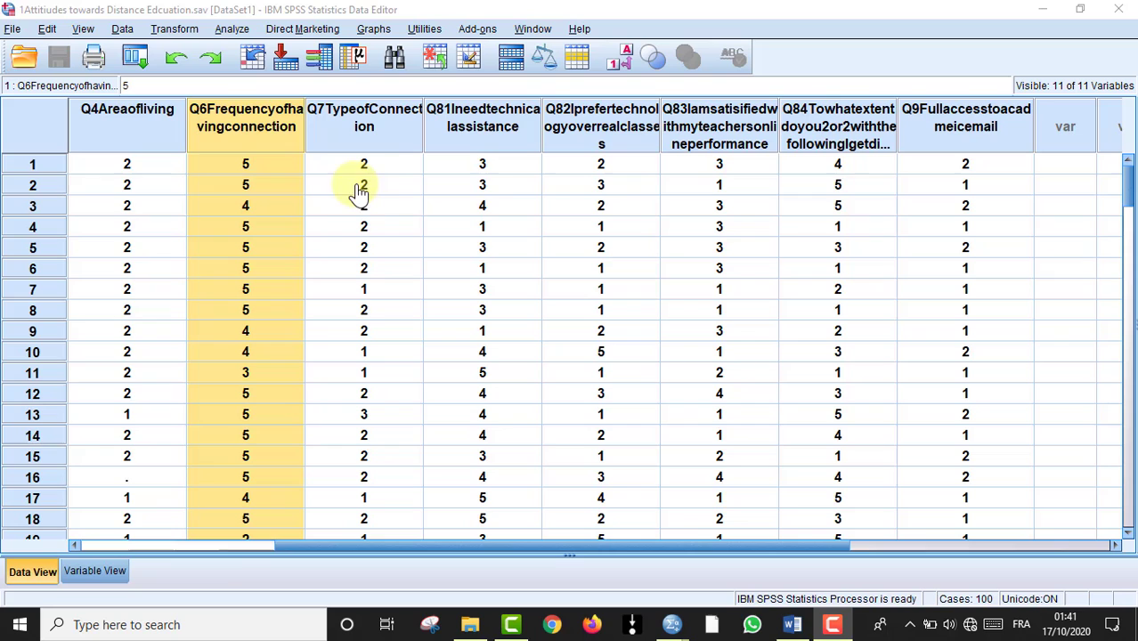
- Check the answer labels defined for Q8-1 in Variable View, then return to the data grid
click(95, 573)
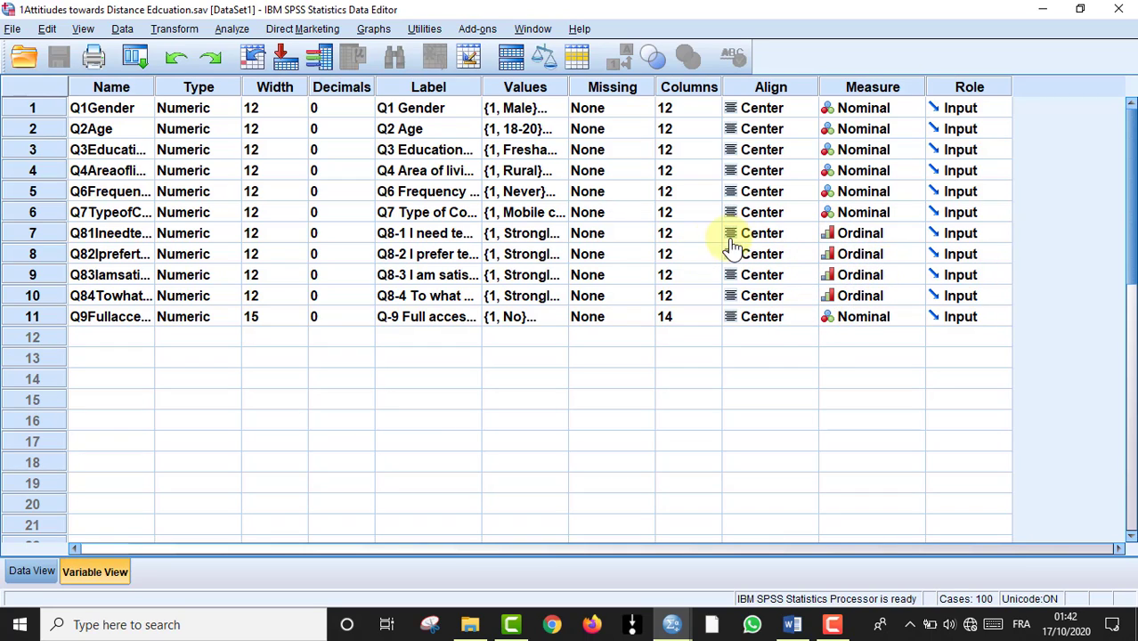
click(556, 234)
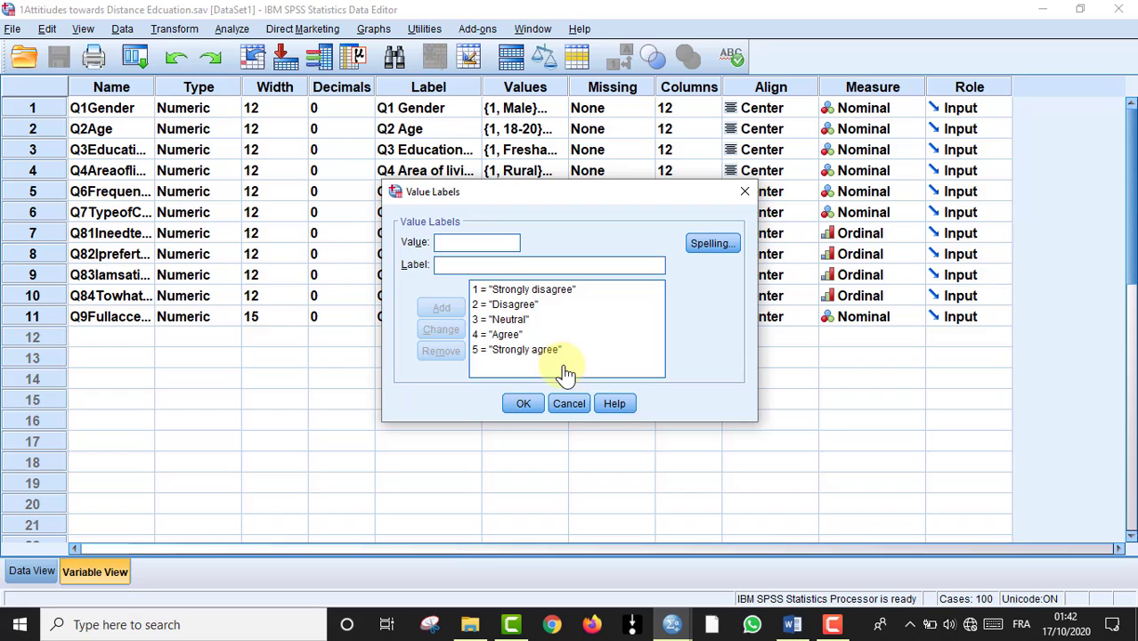
click(528, 405)
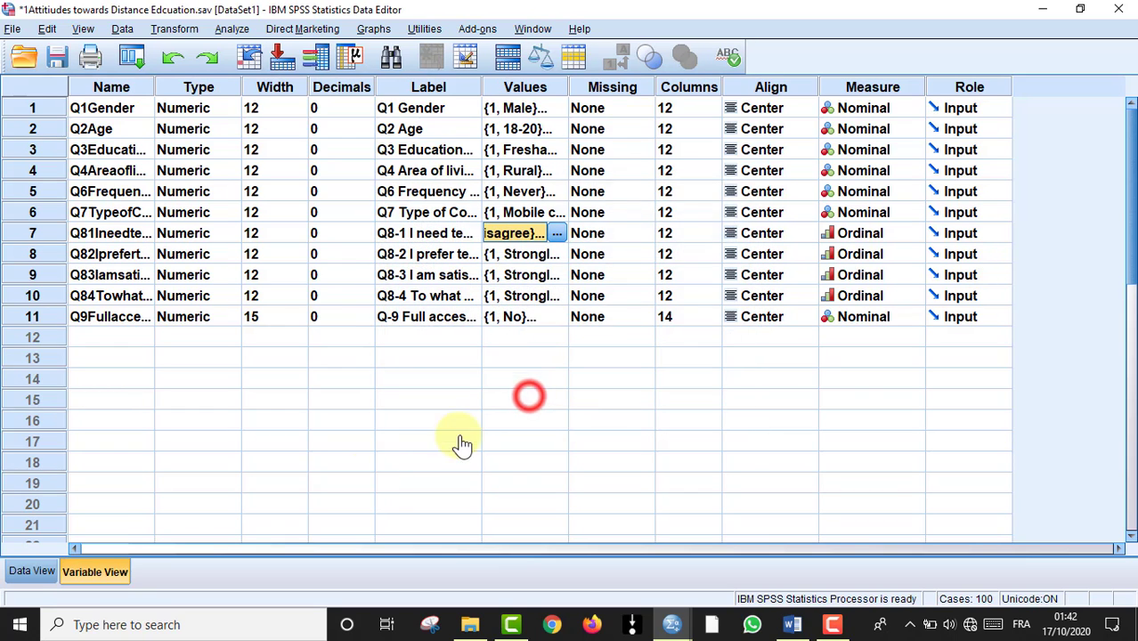
click(32, 570)
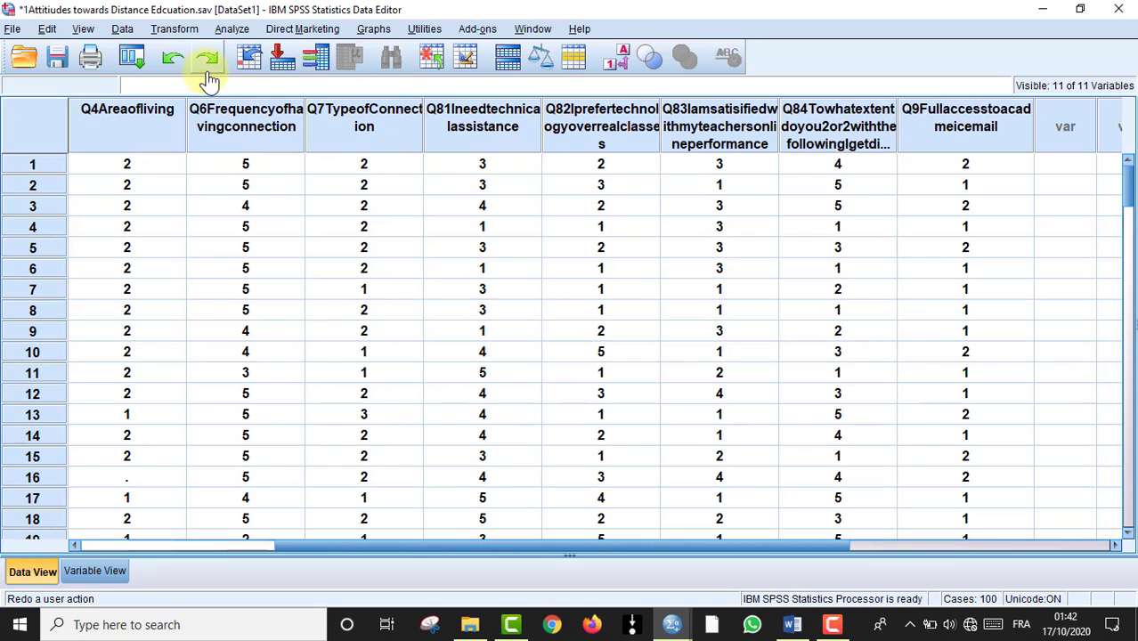
- Start a Frequencies analysis and clear the four Q8 variables already listed
click(234, 30)
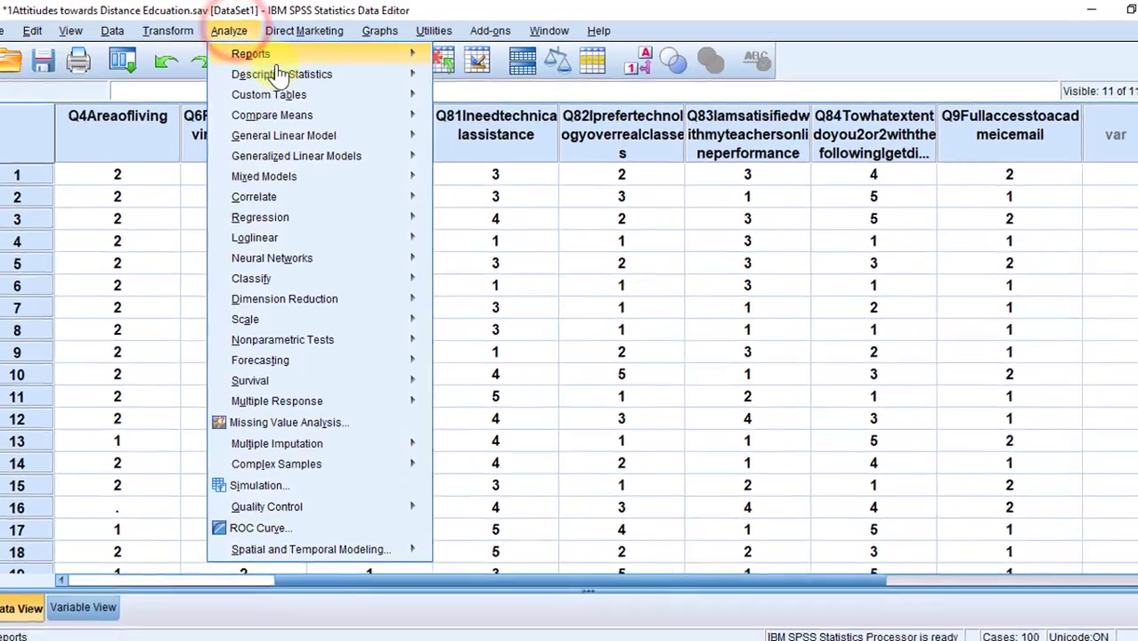
mouse_move(286, 70)
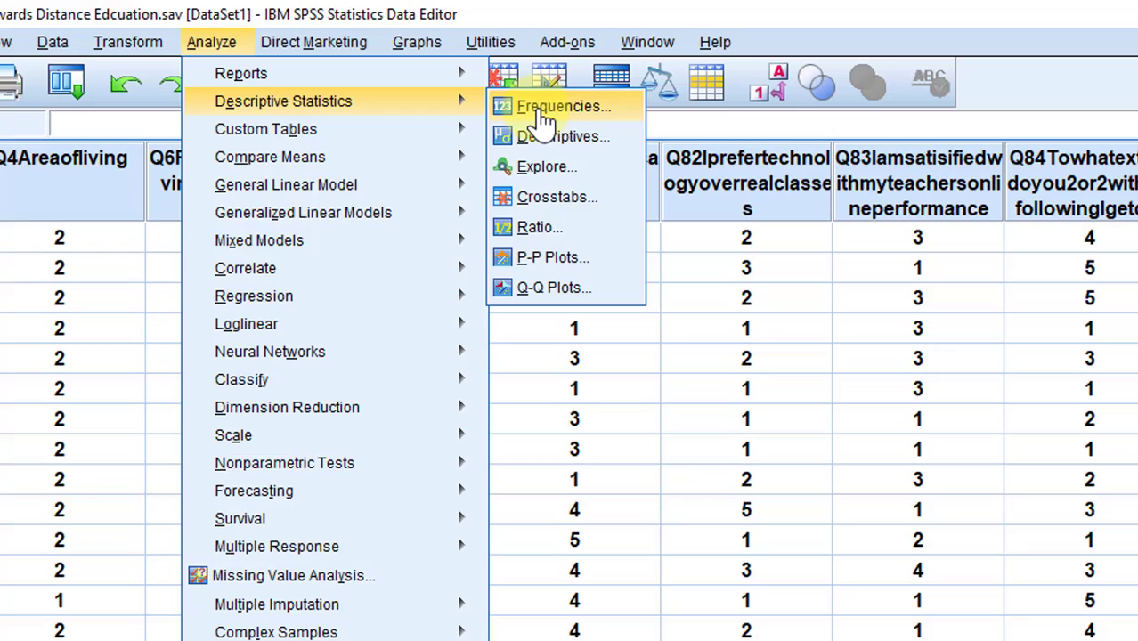
click(541, 111)
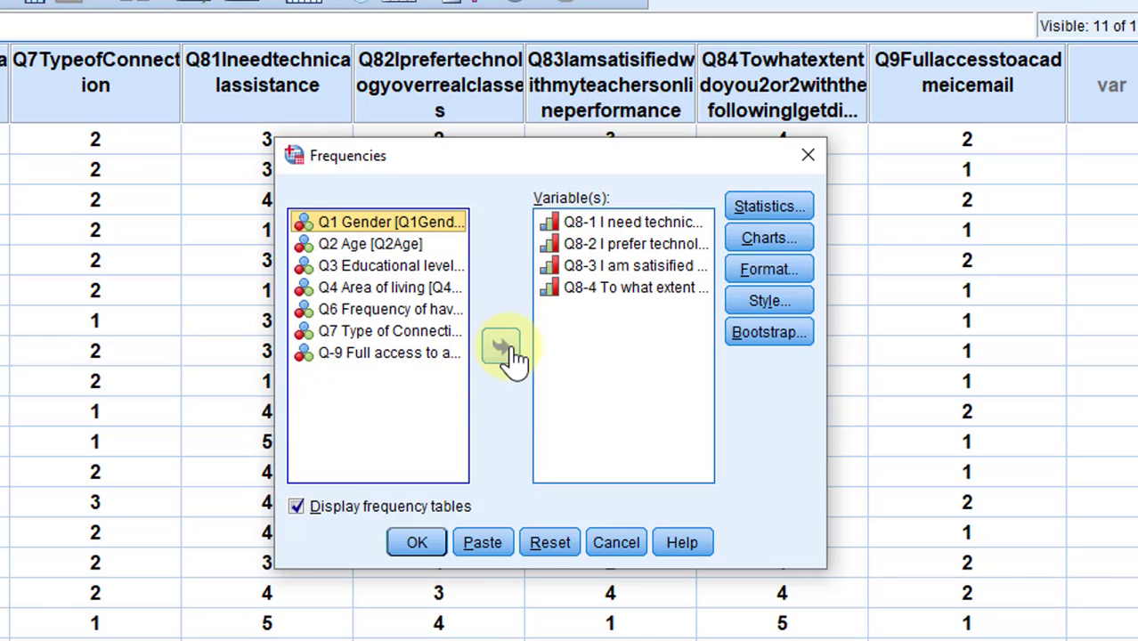
drag(583, 298, 588, 232)
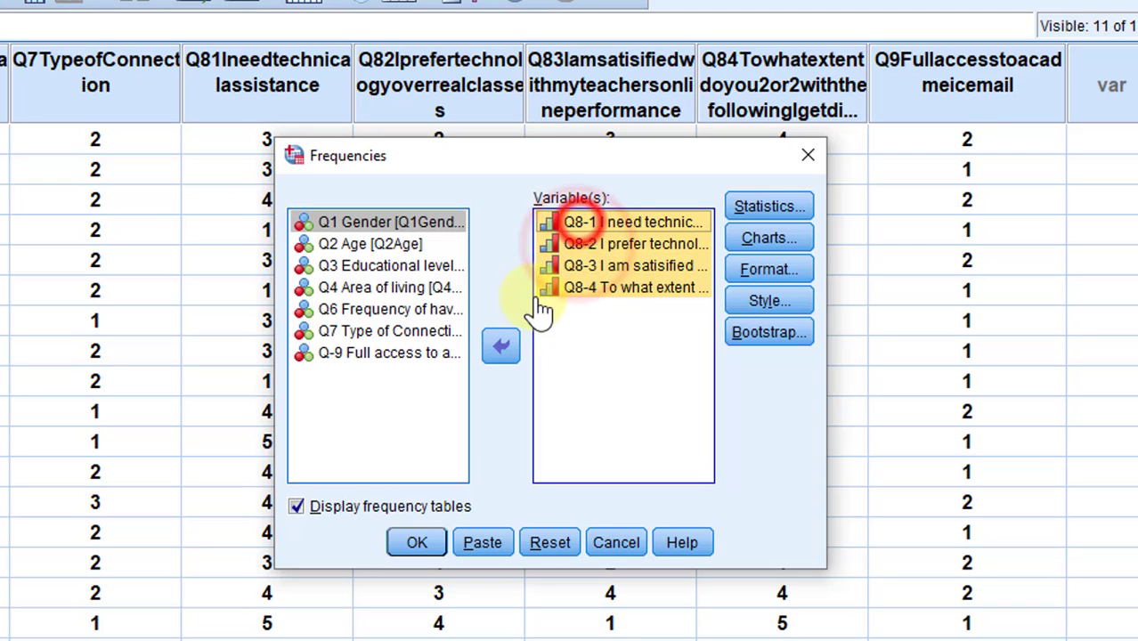
click(501, 346)
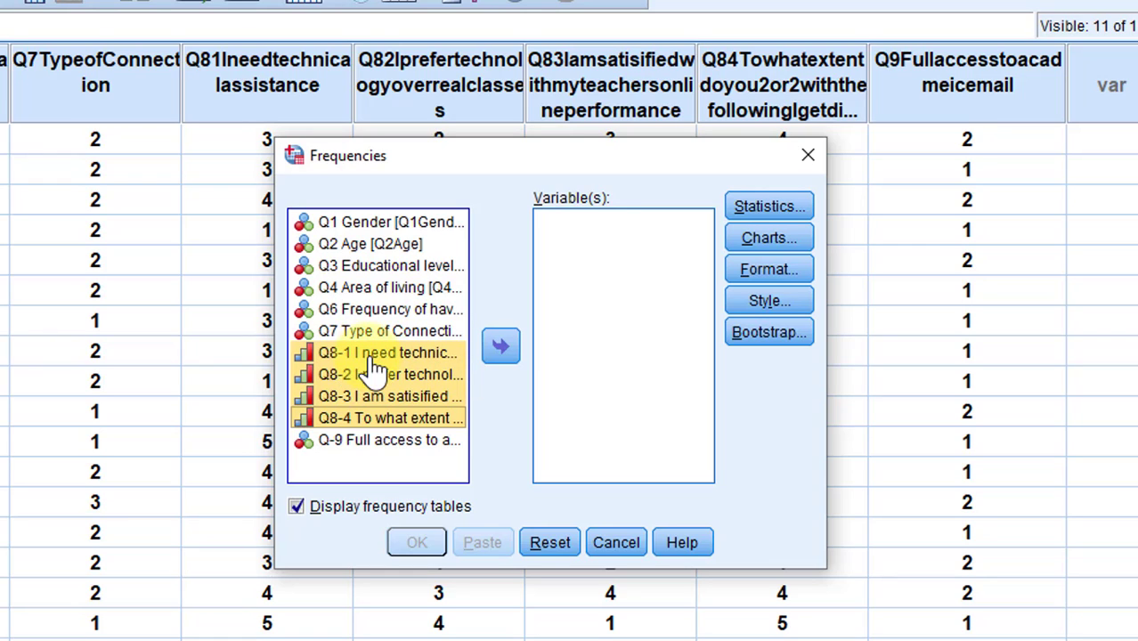
- Add Q8-1 through Q8-4 as variables and request the mode statistic
click(331, 353)
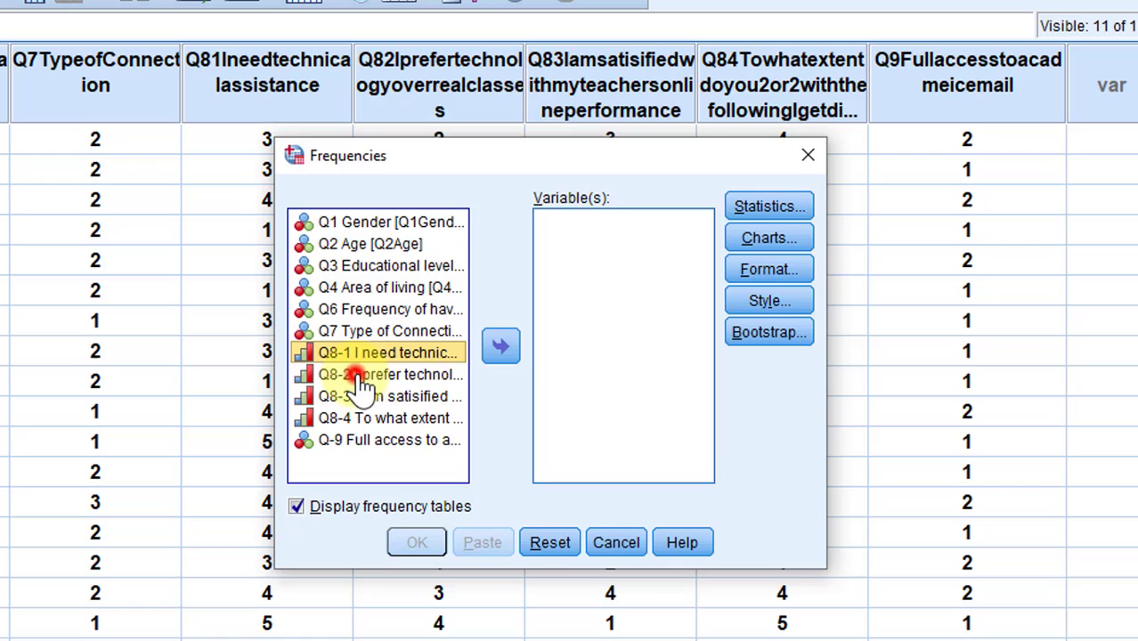
drag(361, 385, 337, 415)
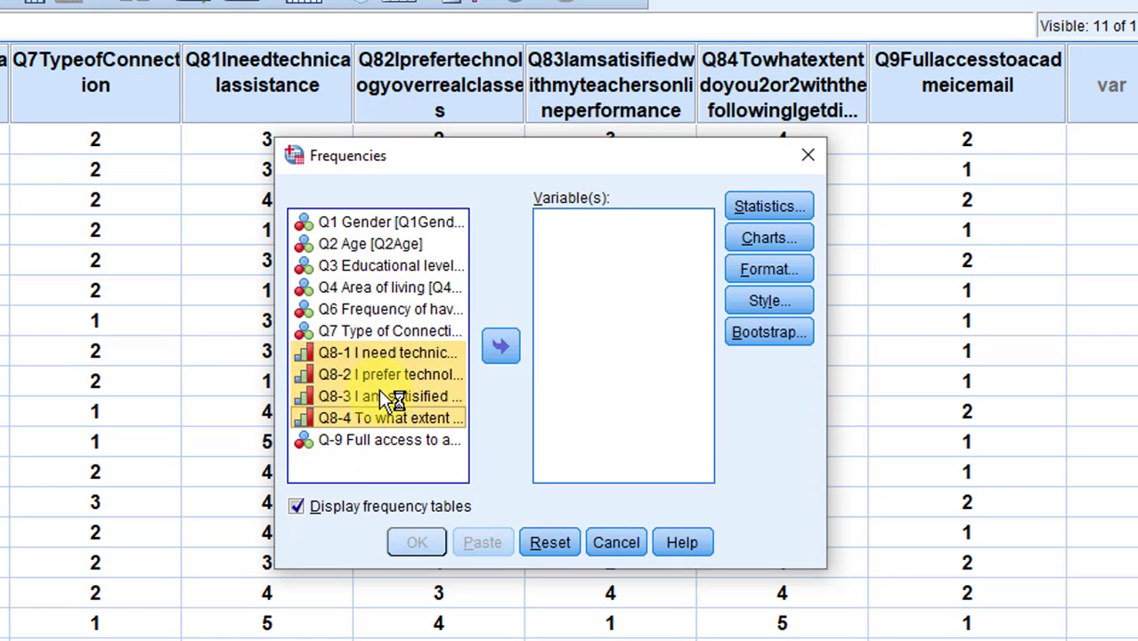
click(501, 349)
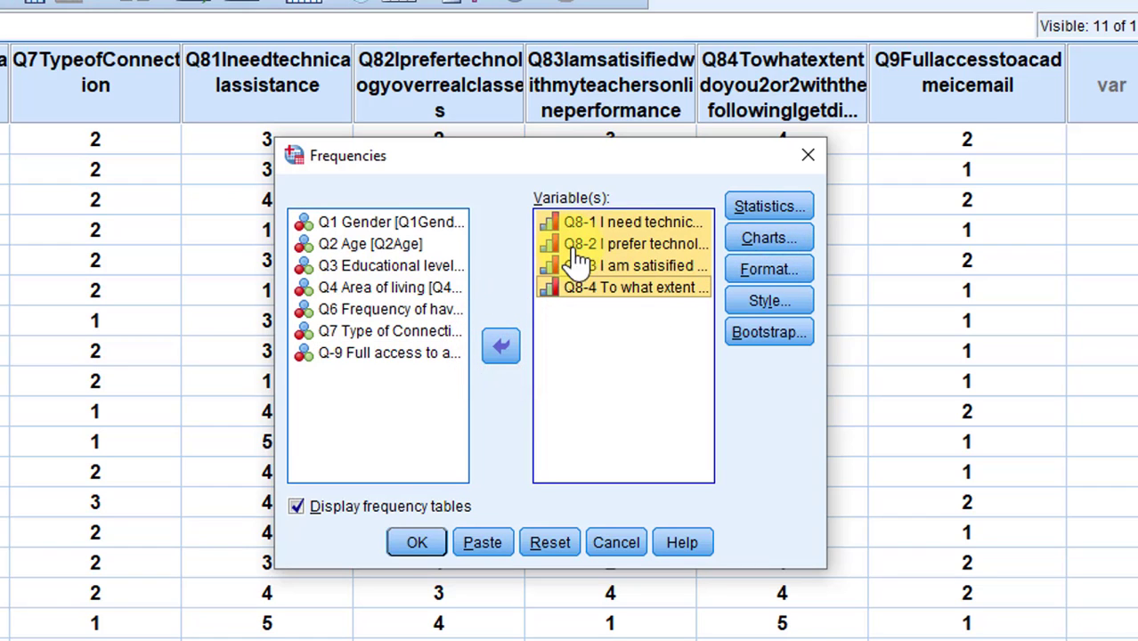
click(769, 212)
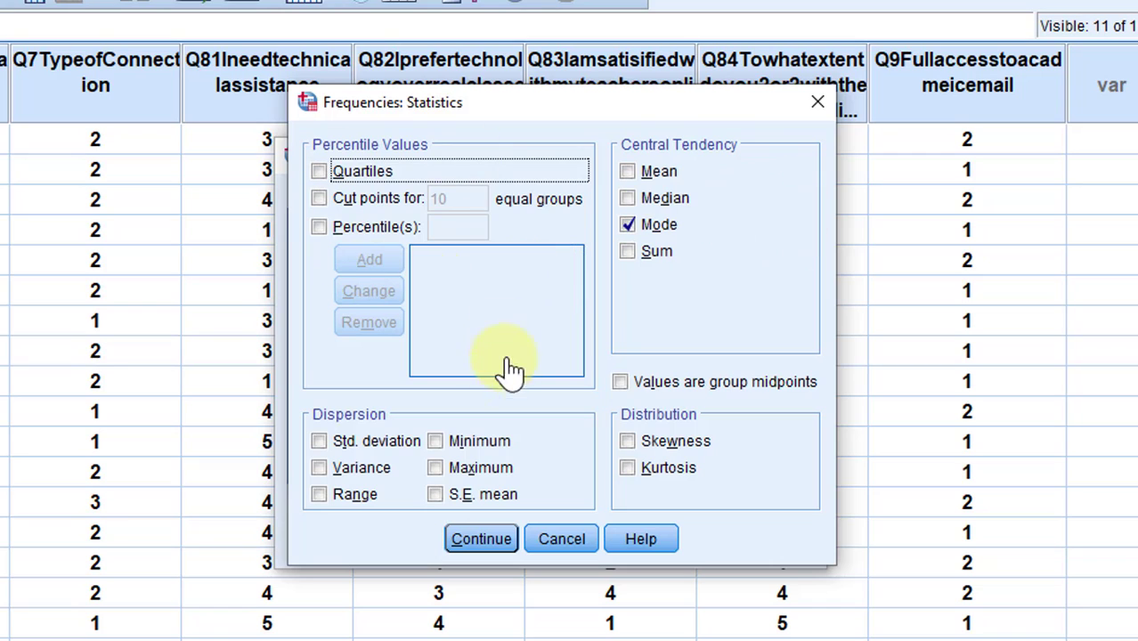
click(481, 540)
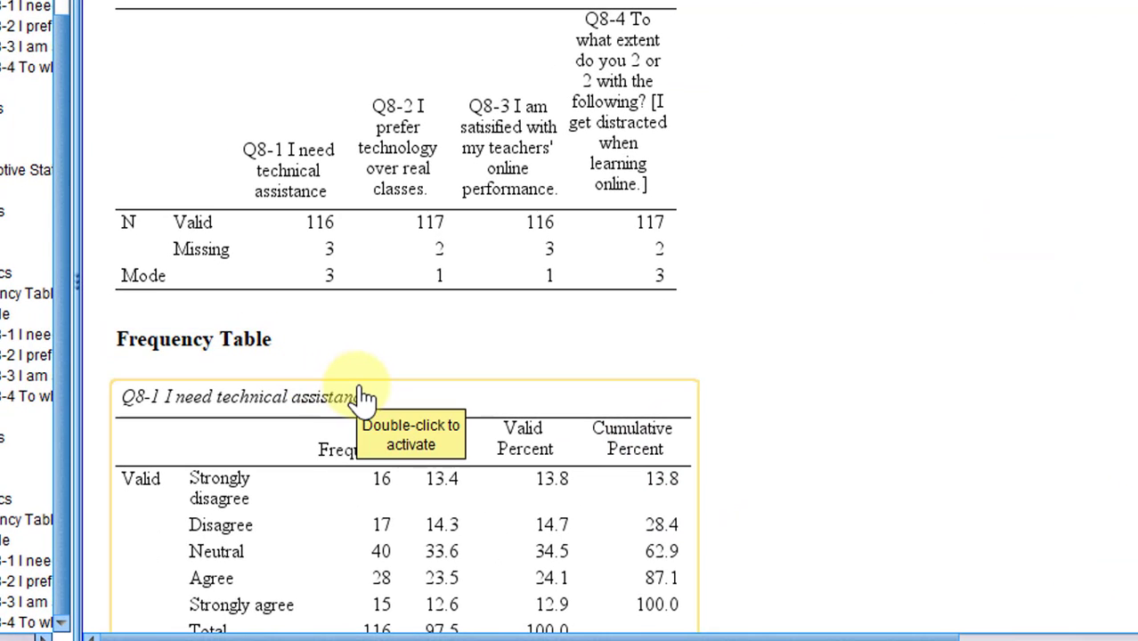
- Scroll through the output to review the mode statistics and Q8 frequency tables
scroll(338, 401, up, 5)
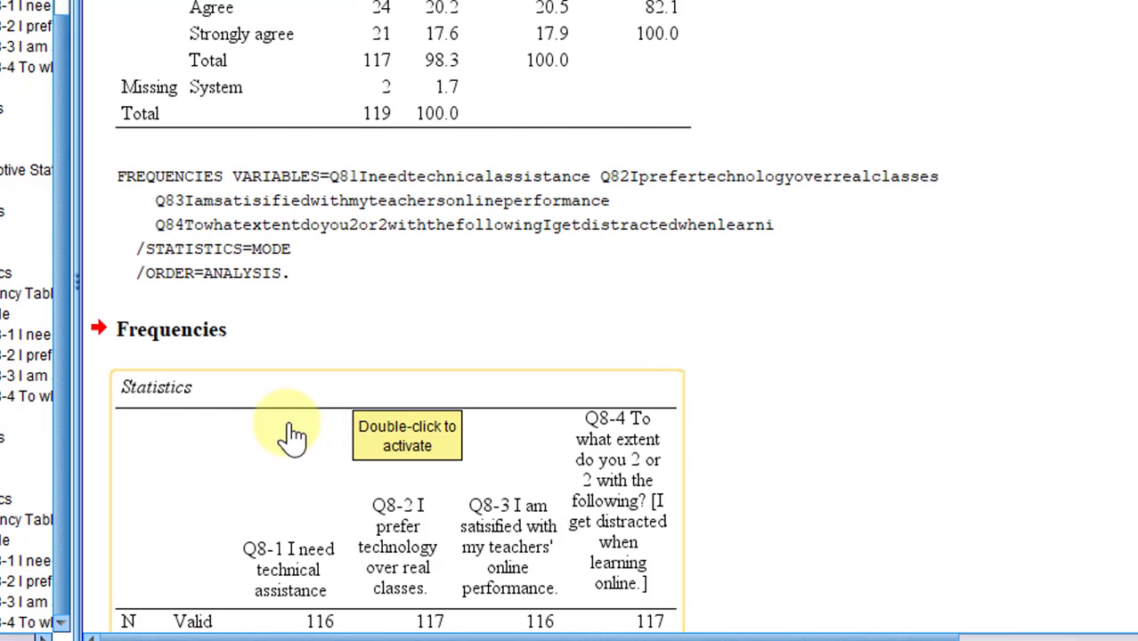
scroll(292, 433, down, 10)
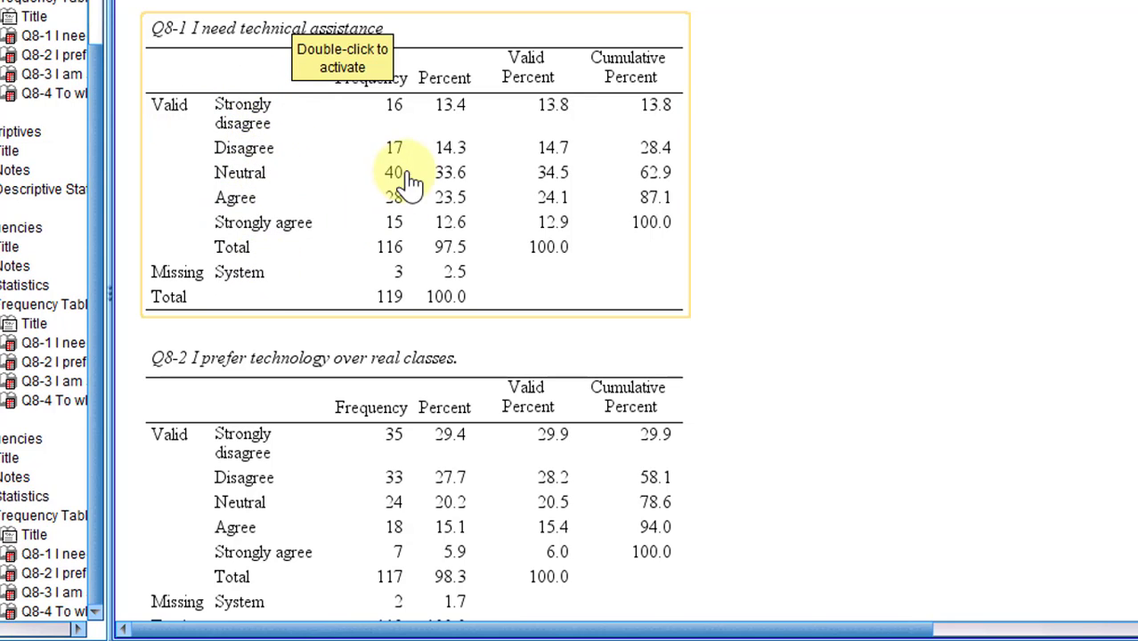
- Label the Word table's top row Statements plus the five agreement levels, and number row one 1
click(922, 561)
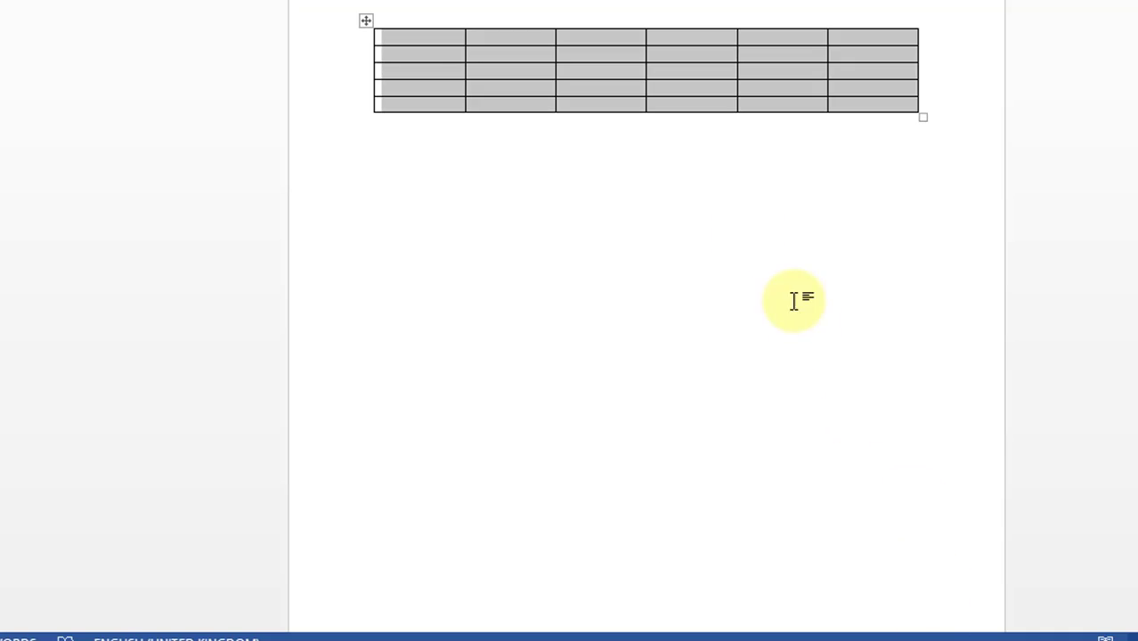
click(558, 177)
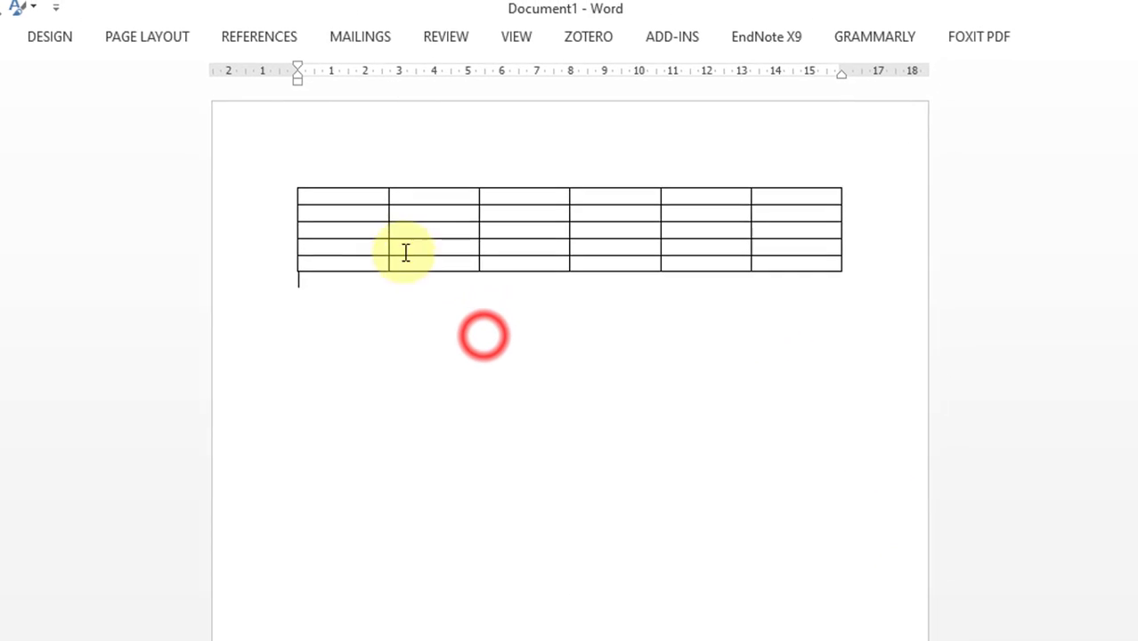
click(344, 203)
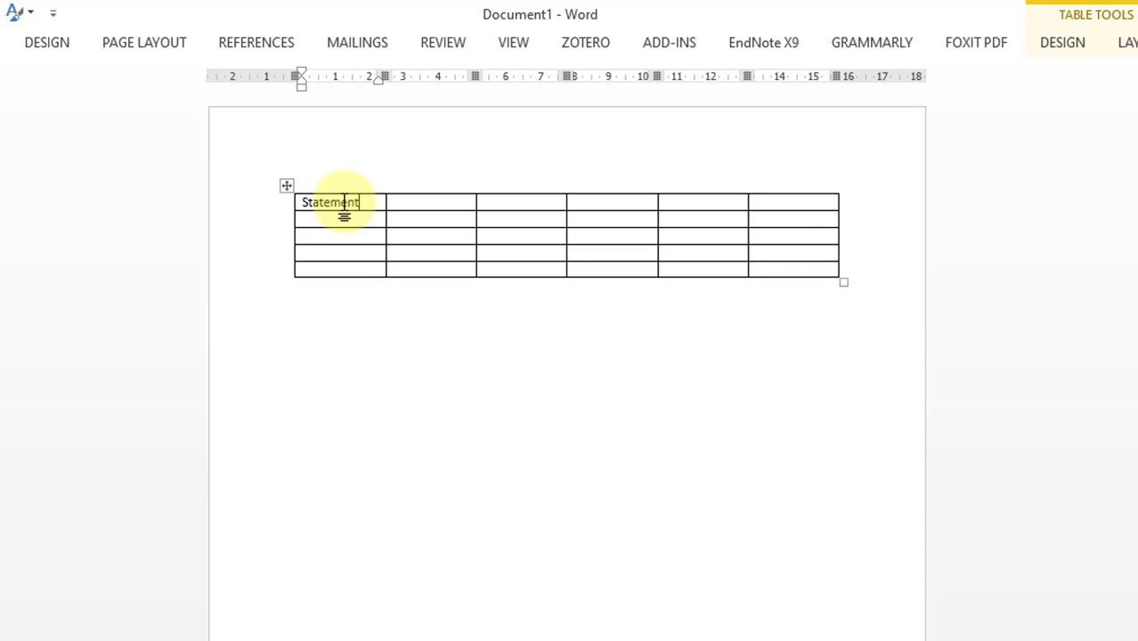
click(439, 203)
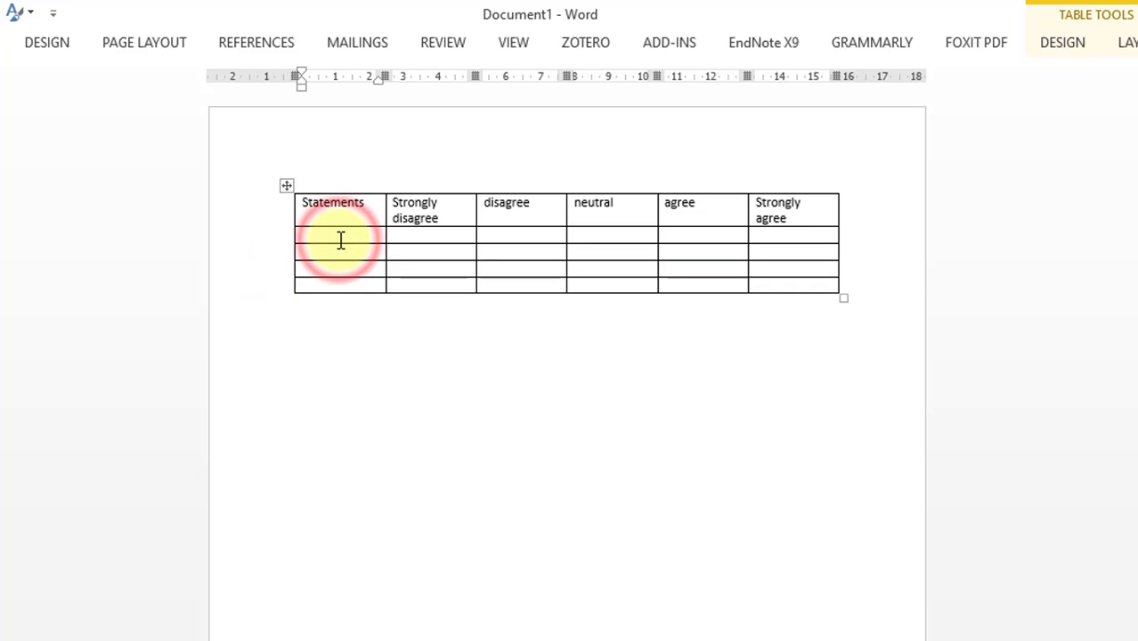
text(1)
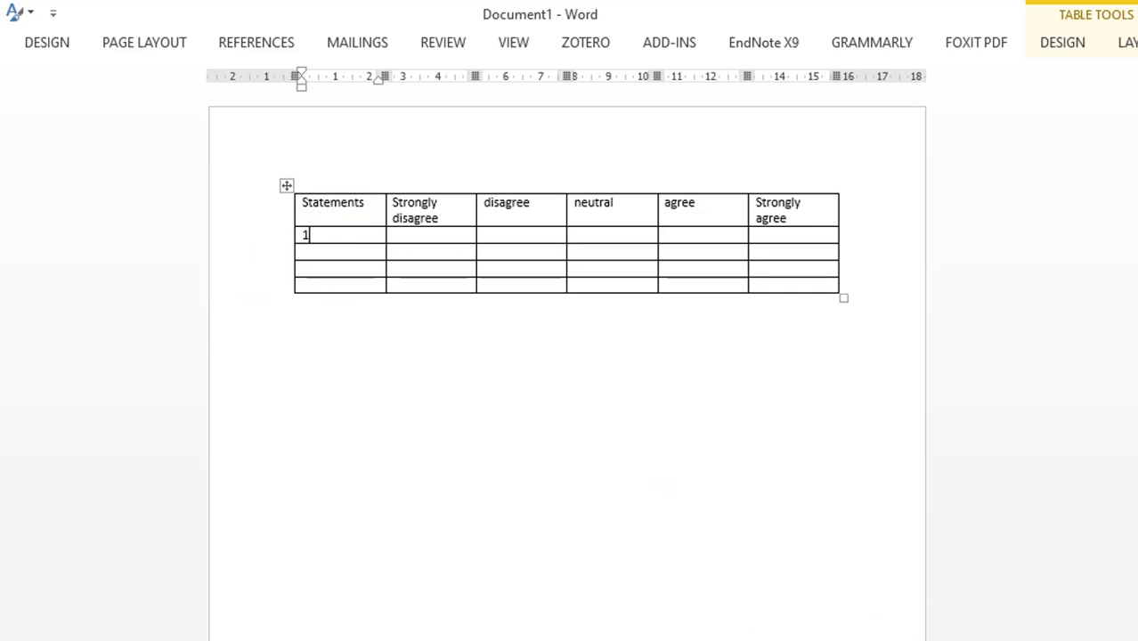
scroll(567, 267, up, 5)
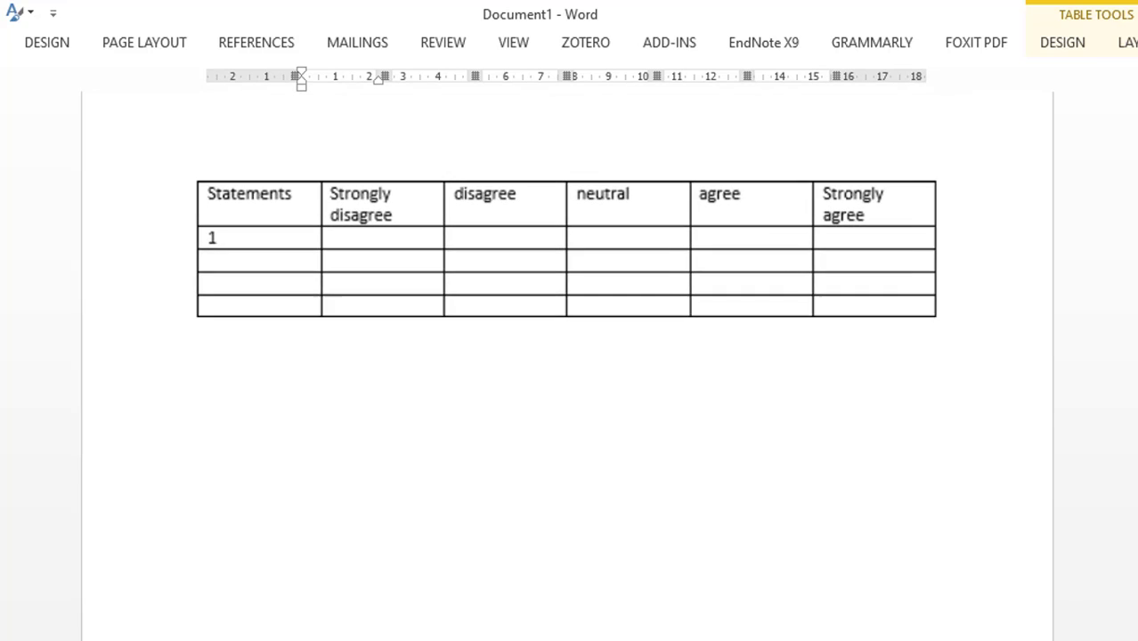
scroll(5, 306, up, 1)
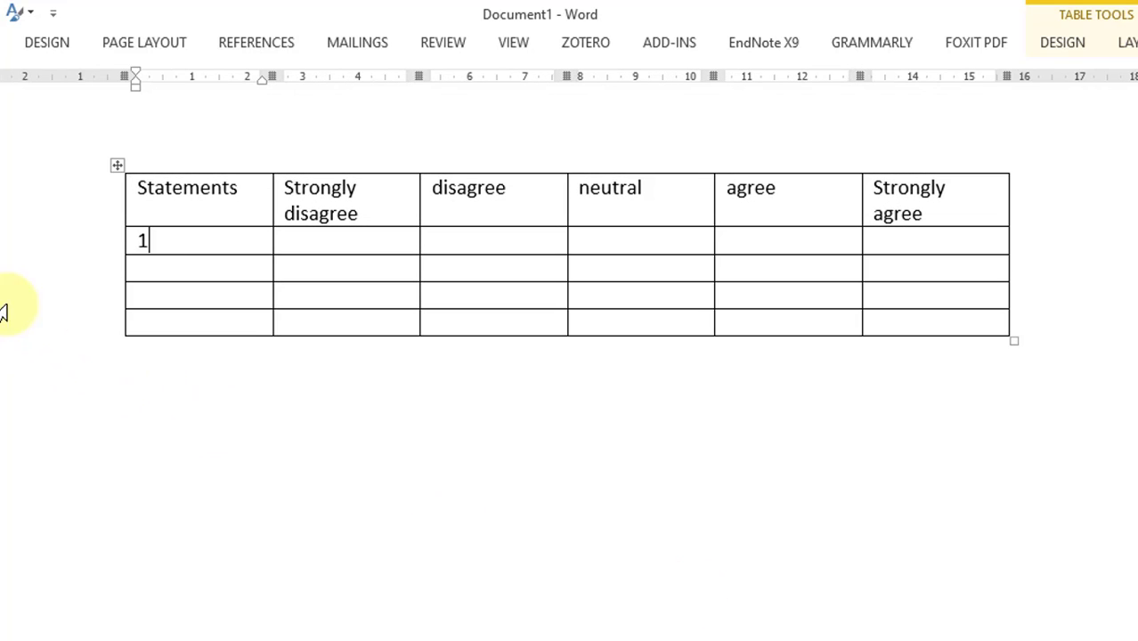
- Format the whole Word table in Times New Roman, 12 pt
click(118, 166)
click(2, 42)
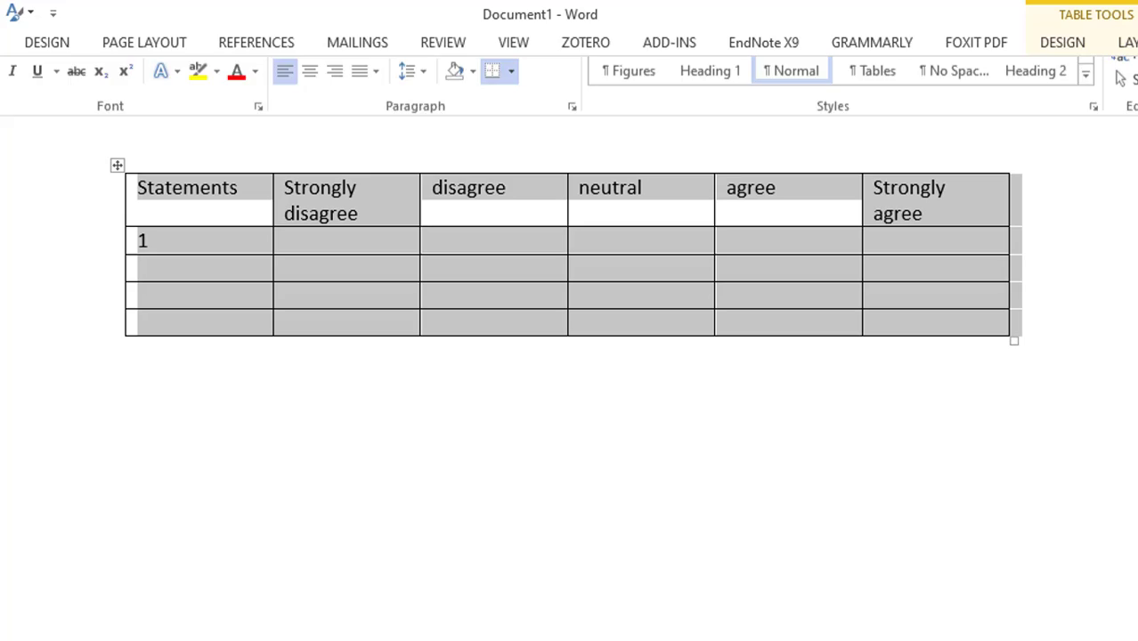
click(86, 85)
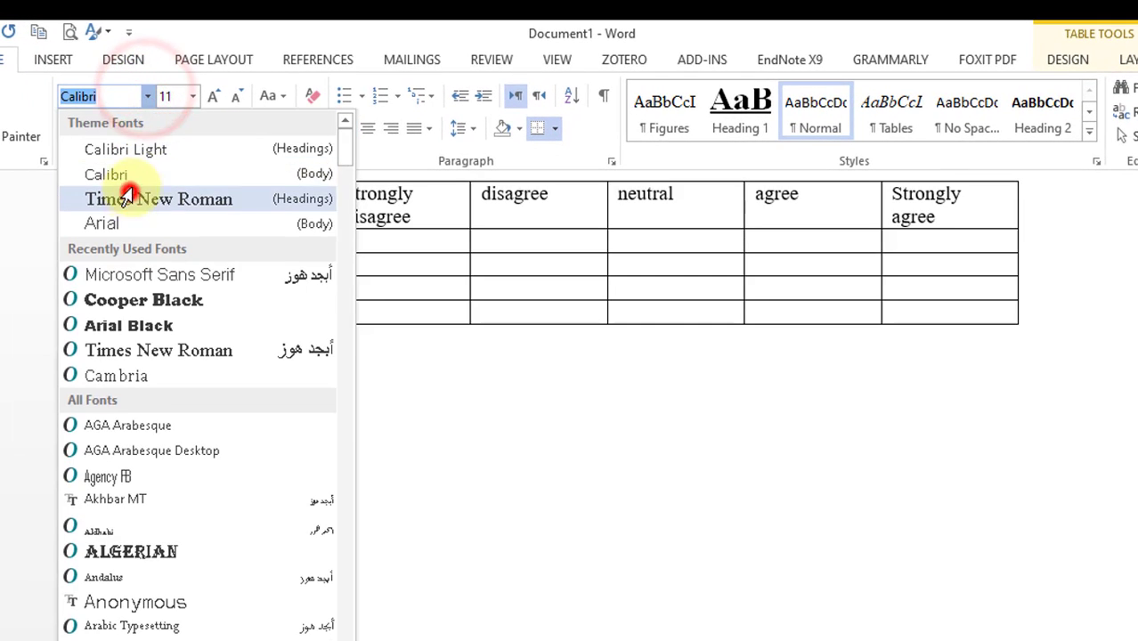
click(67, 194)
click(192, 96)
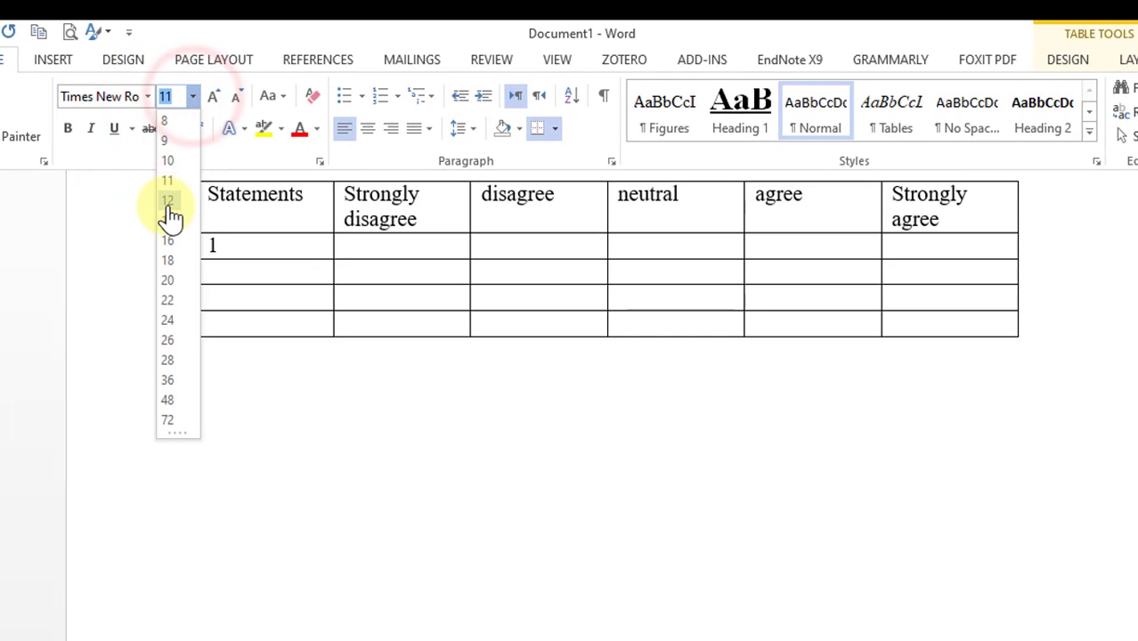
click(167, 212)
- Number the remaining Statements rows up to 4 and return to the SPSS output
click(222, 255)
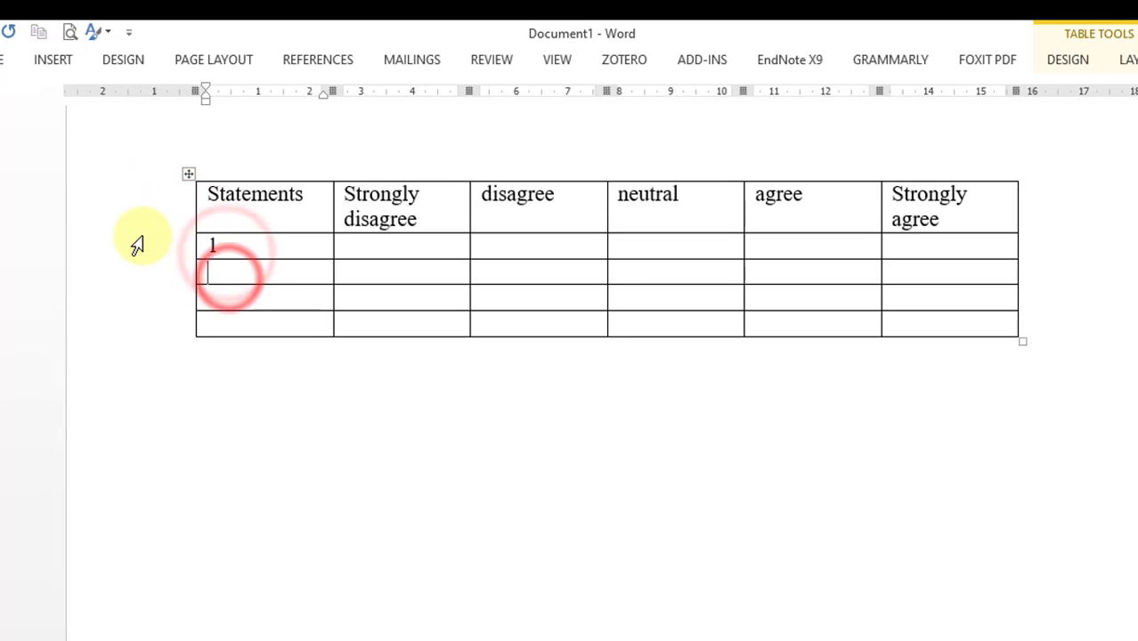
click(245, 301)
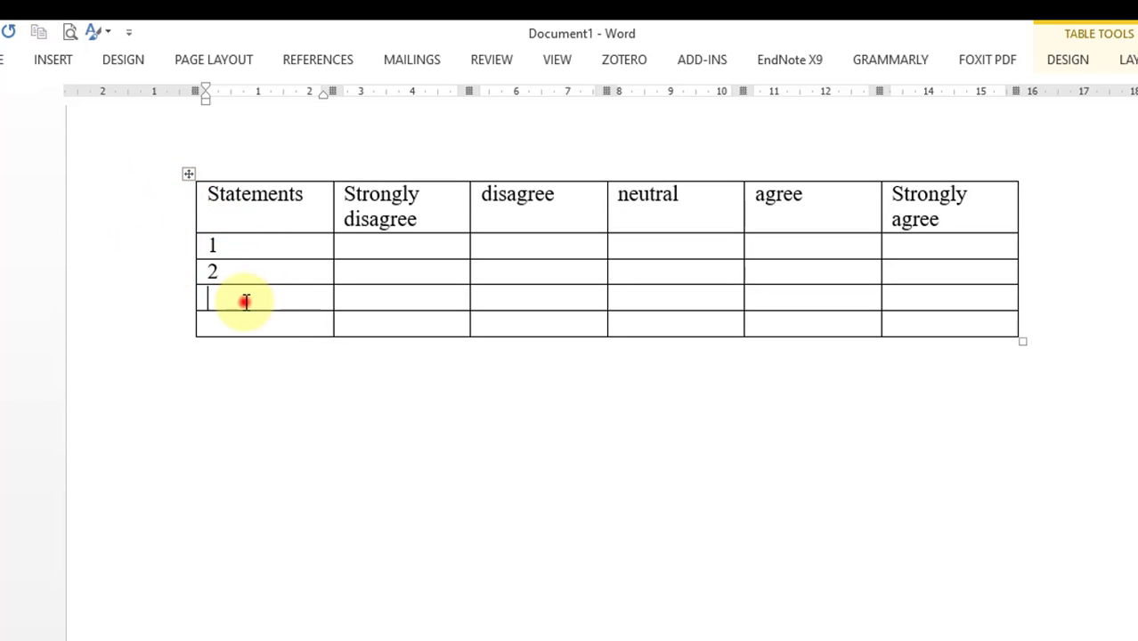
text(3)
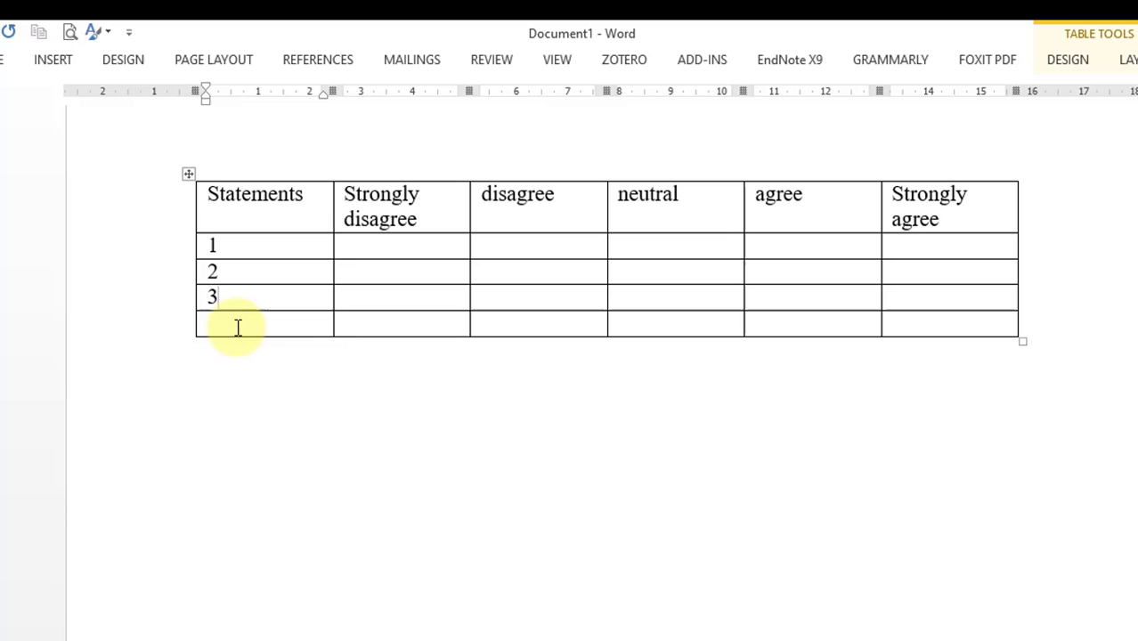
text(4)
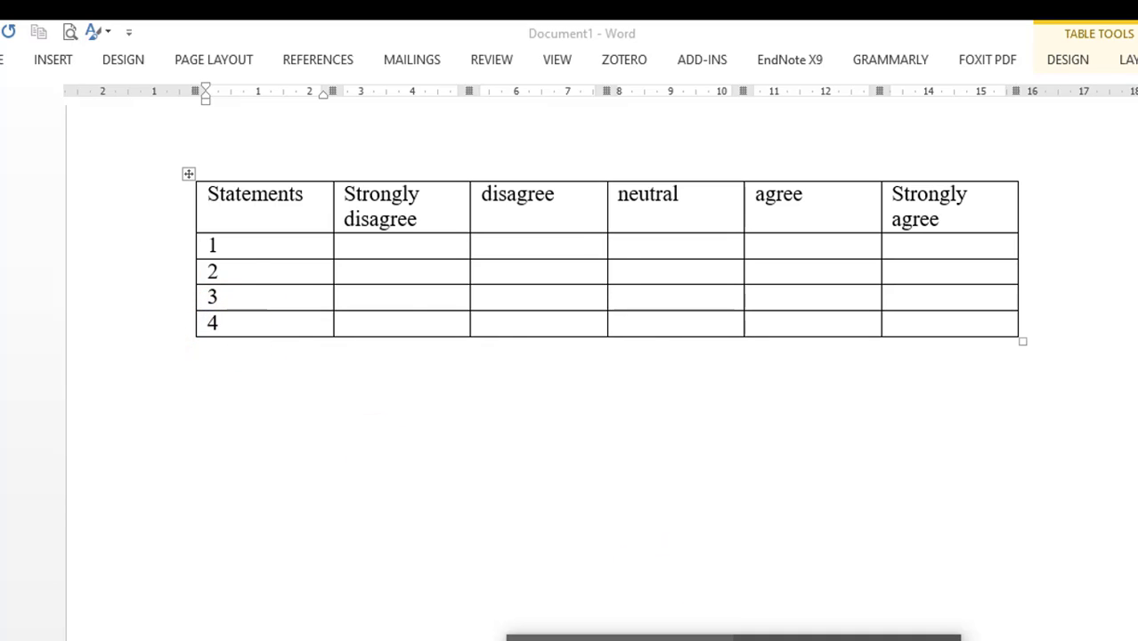
key(alt+Tab)
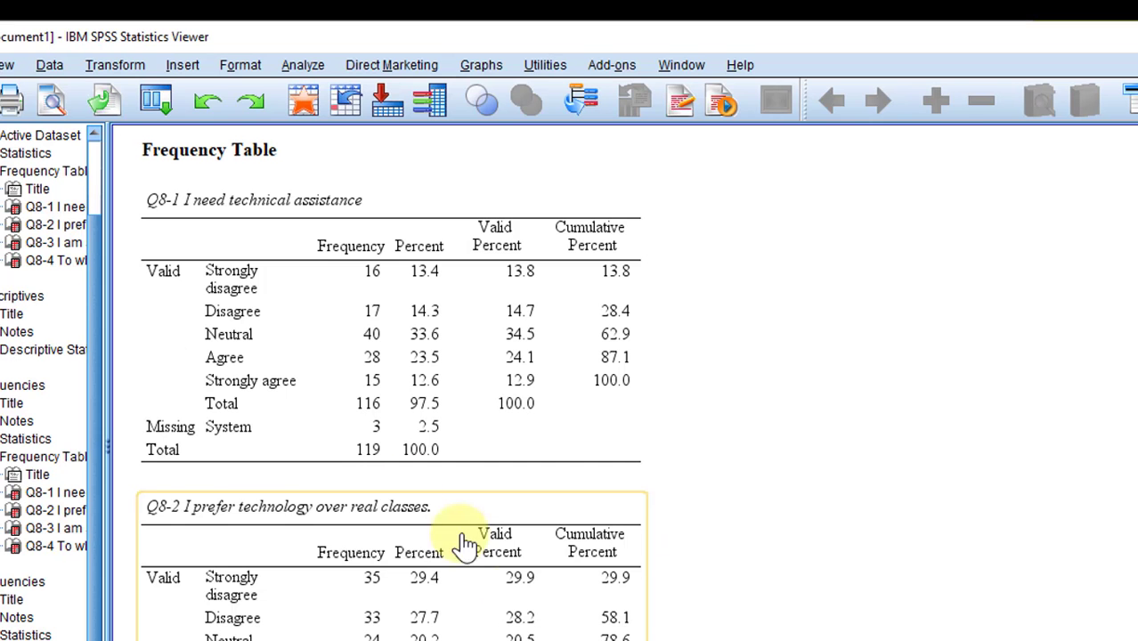
- Copy the SPSS Q8-1 frequency table and paste it below the Statements table in Word
click(274, 204)
right_click(275, 205)
click(301, 244)
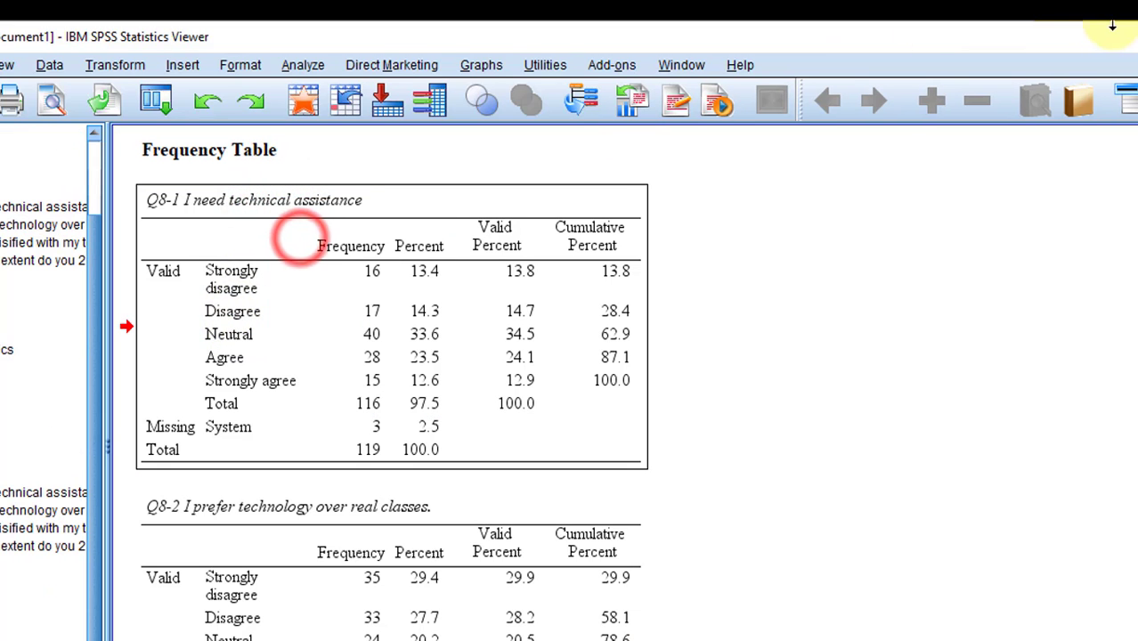
key(alt+Tab)
click(284, 445)
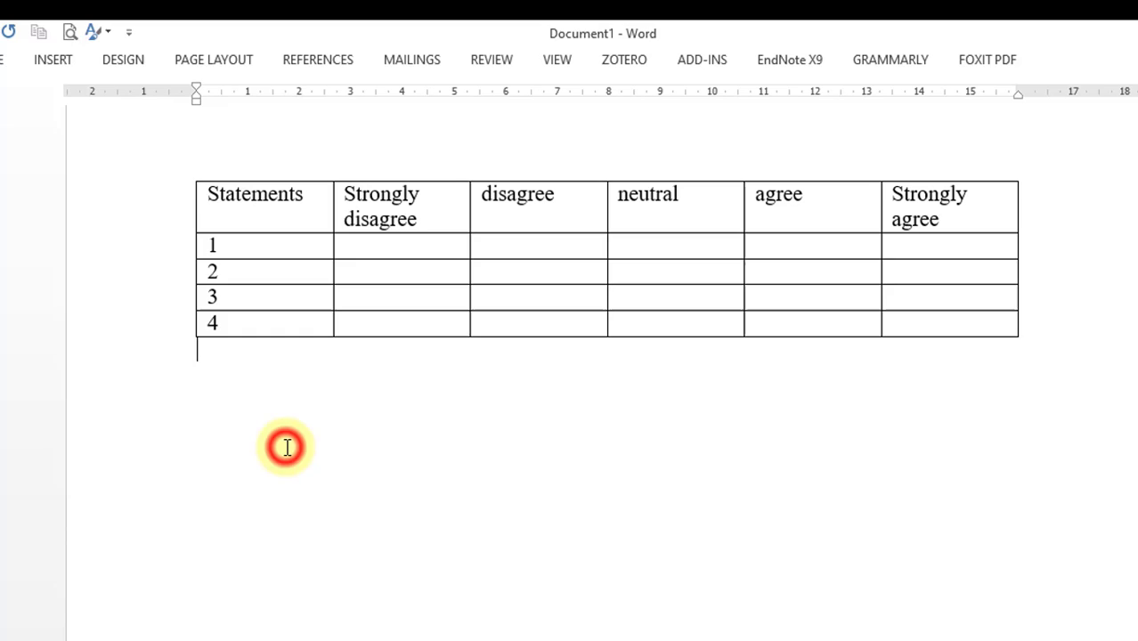
key(ctrl+v)
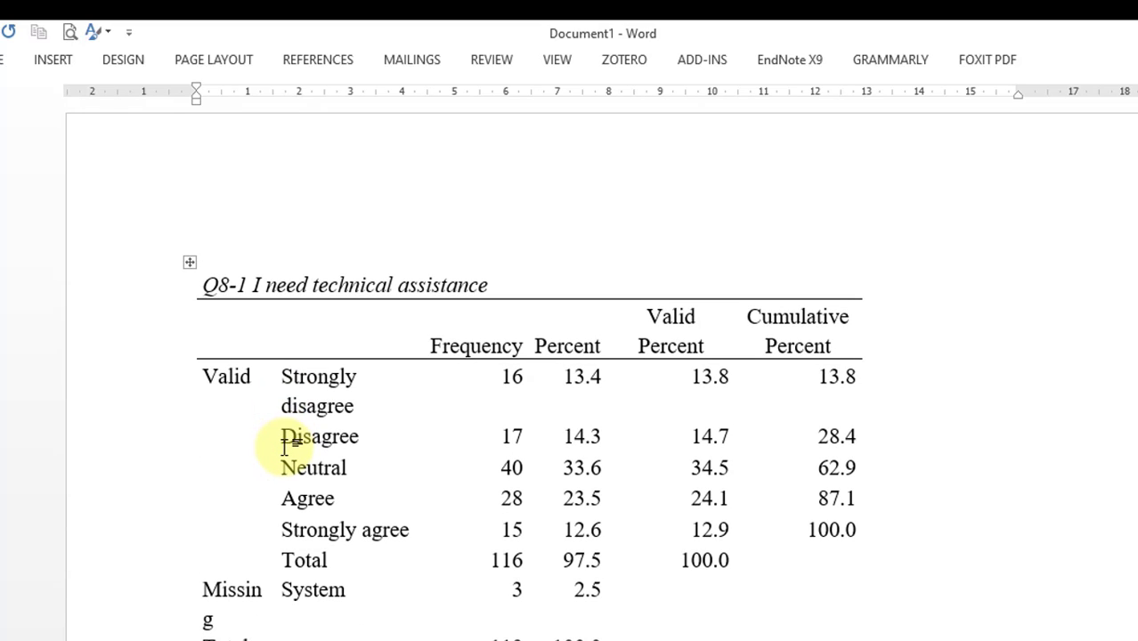
- Copy the statement 'I need technical assistance' into row 1 next to the number 1
drag(489, 289, 237, 287)
right_click(255, 292)
click(297, 326)
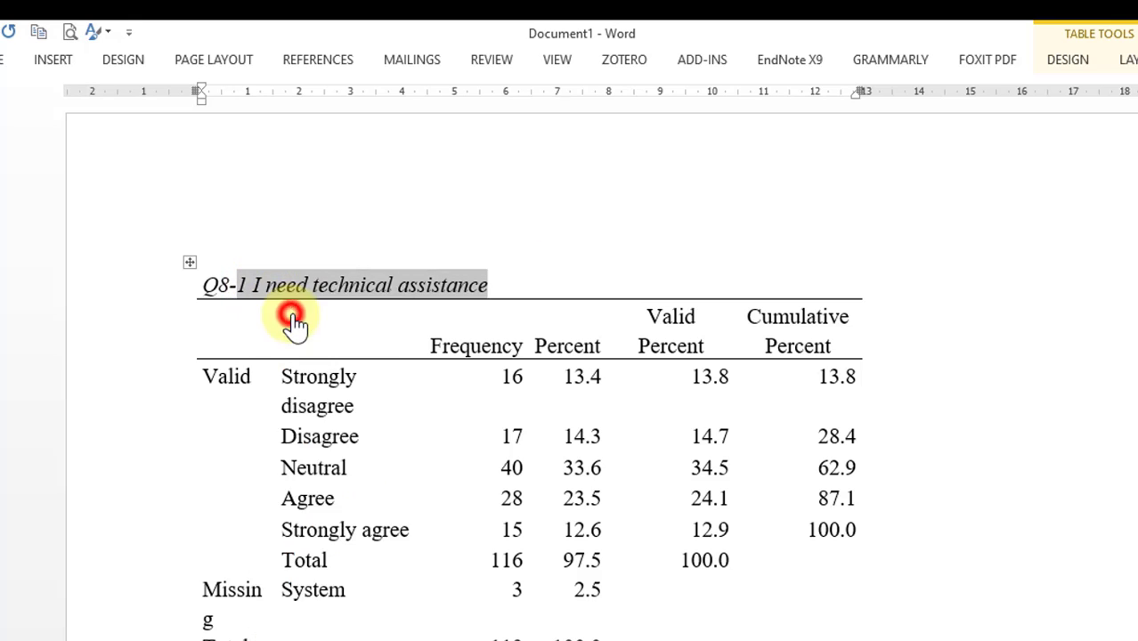
scroll(292, 312, up, 10)
click(295, 328)
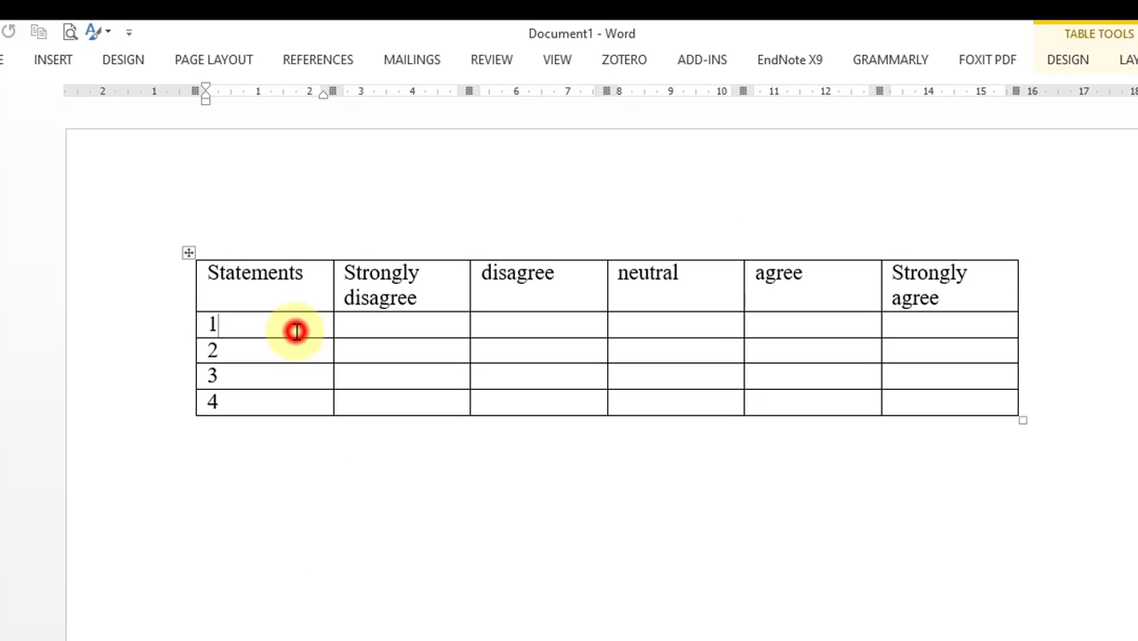
key(ctrl+v)
scroll(296, 365, down, 10)
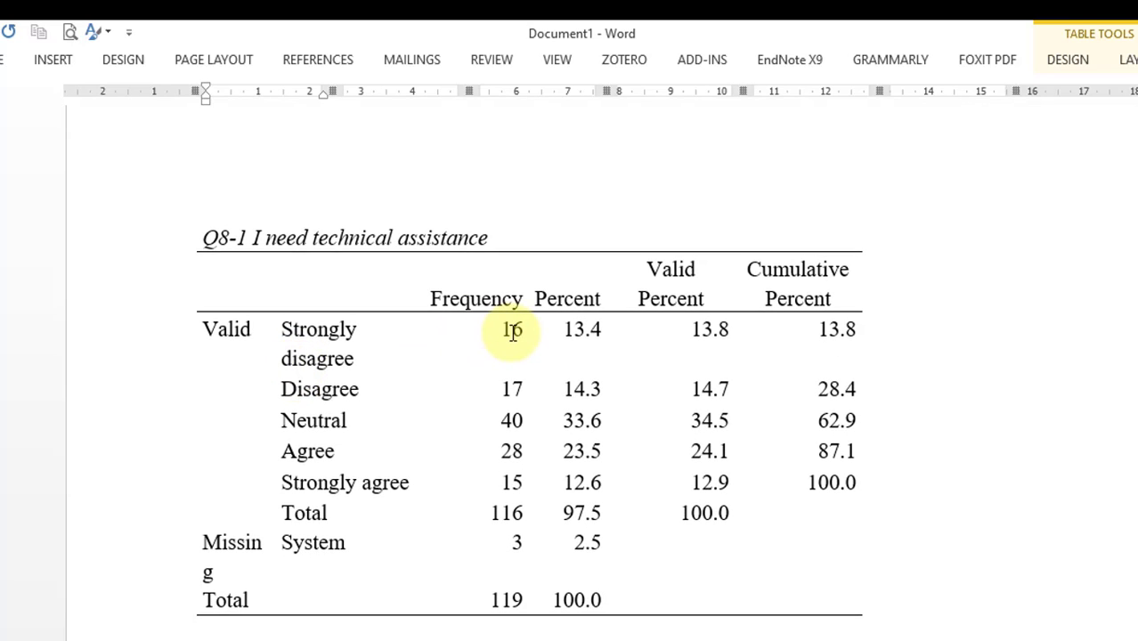
double_click(506, 330)
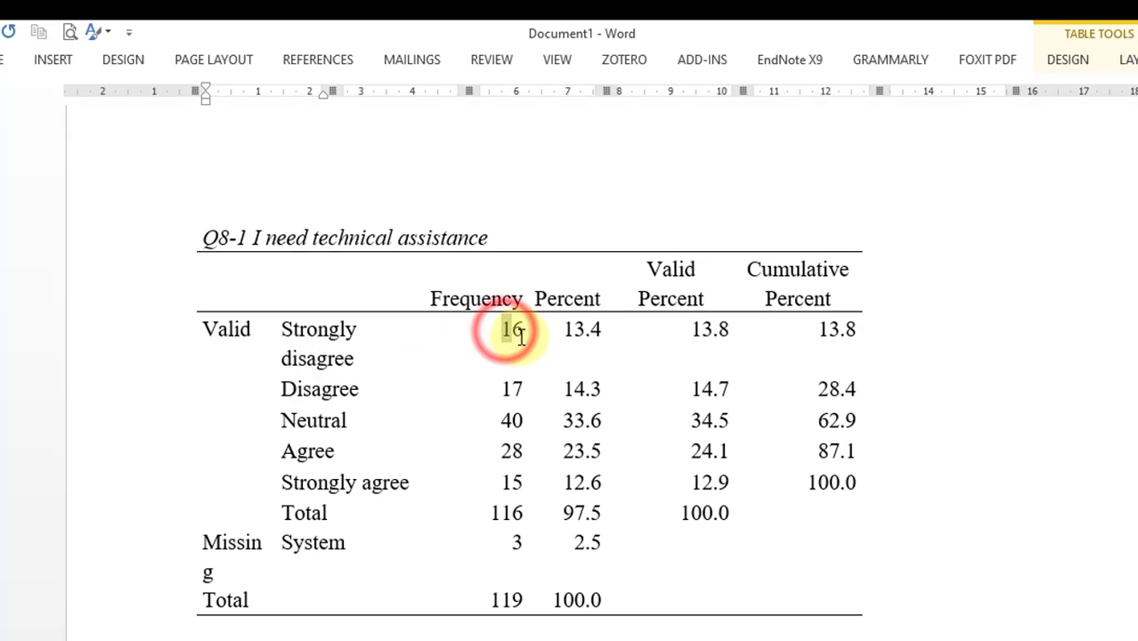
- Paste the Strongly disagree frequency 16 into row 1's Strongly disagree cell
right_click(514, 334)
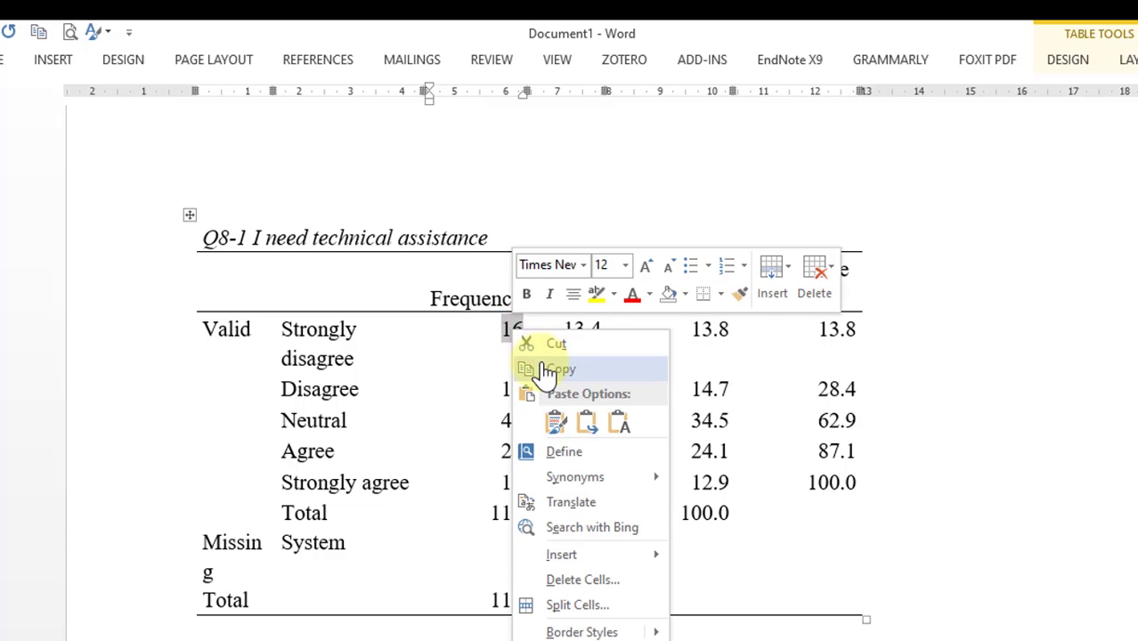
click(541, 370)
scroll(516, 323, up, 10)
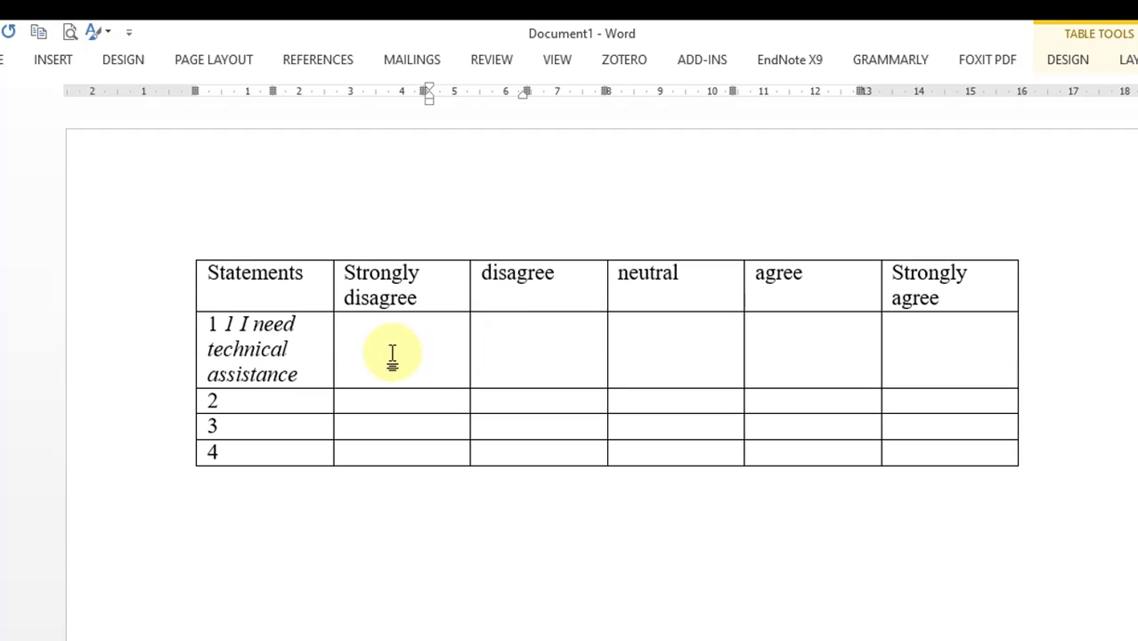
click(392, 354)
key(ctrl+v)
scroll(404, 375, down, 10)
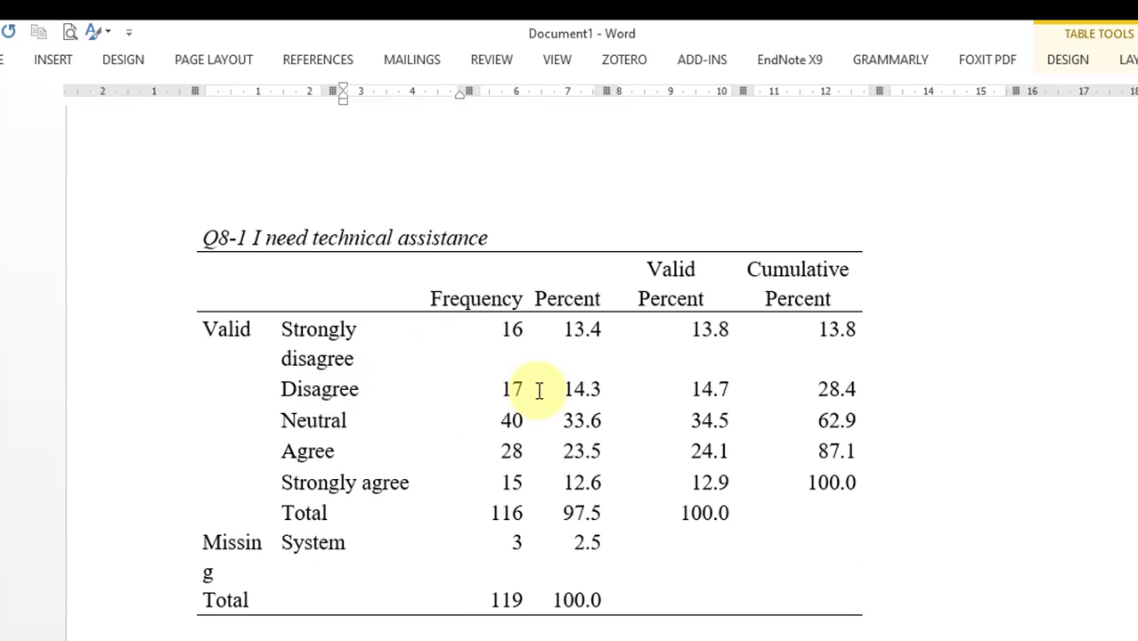
- Enter the Disagree frequency 17 in row 1 and narrow the pasted table's Frequency column
double_click(513, 390)
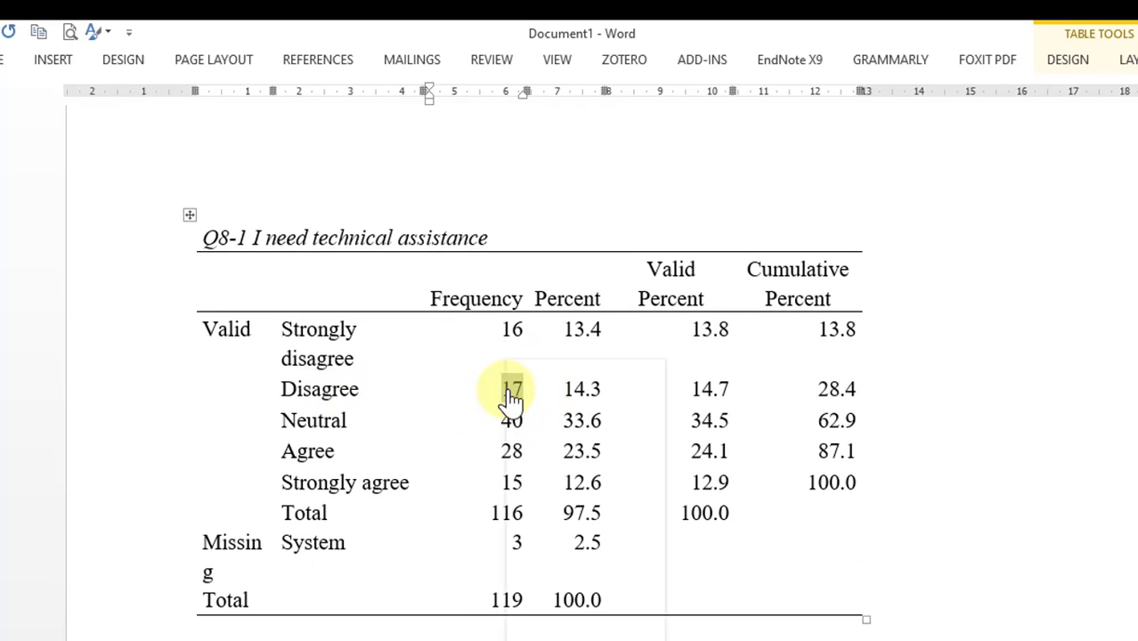
right_click(508, 396)
click(534, 403)
scroll(534, 410, up, 10)
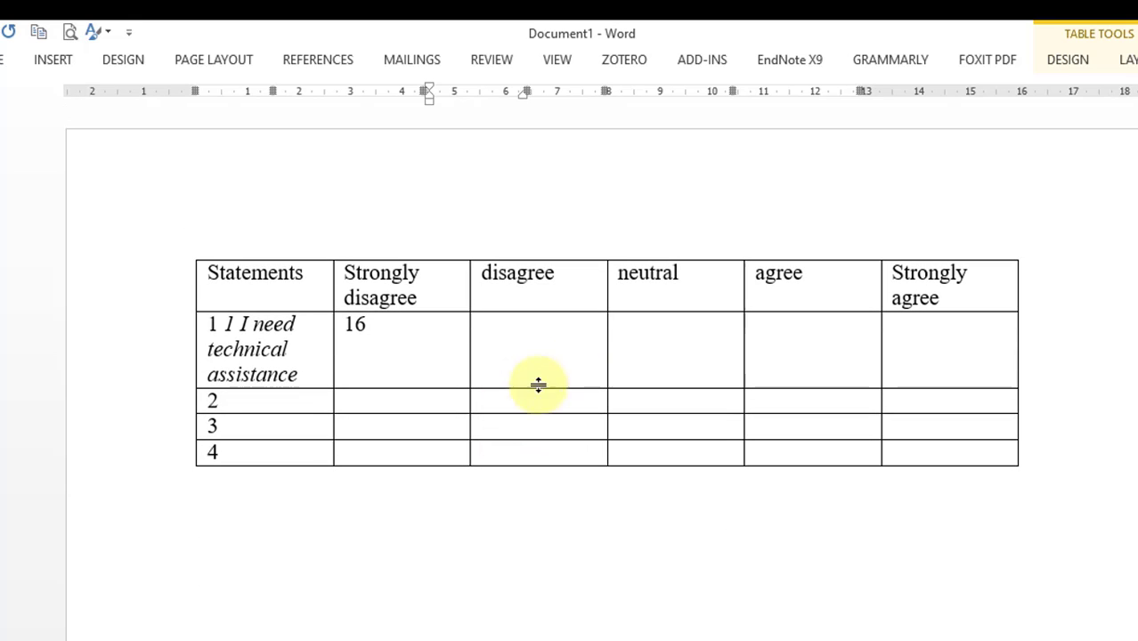
click(531, 347)
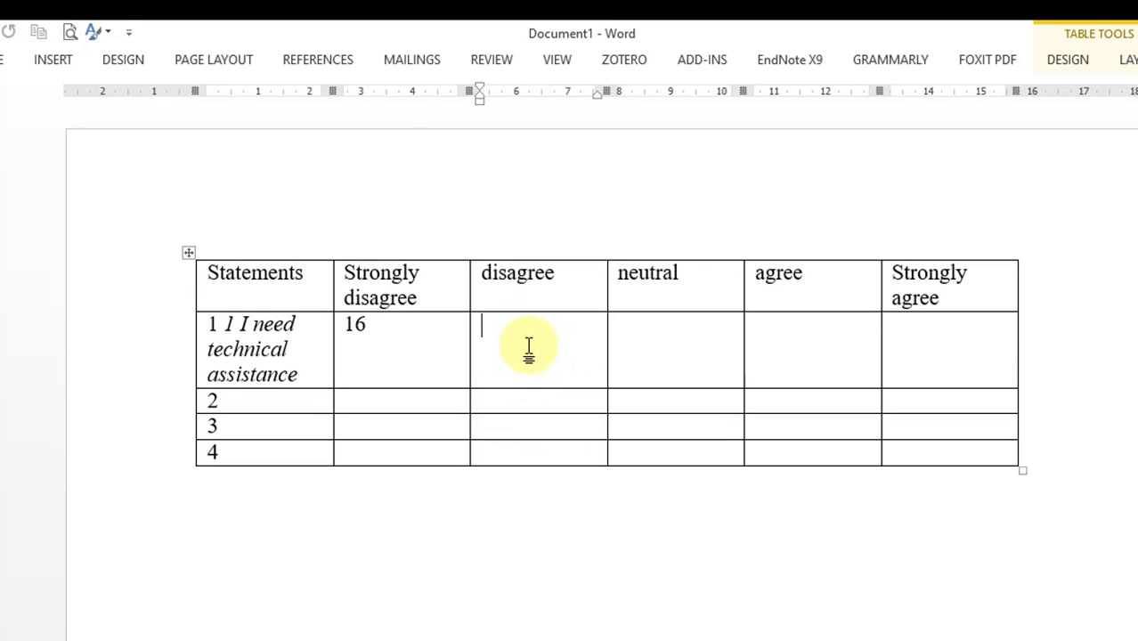
scroll(561, 463, down, 10)
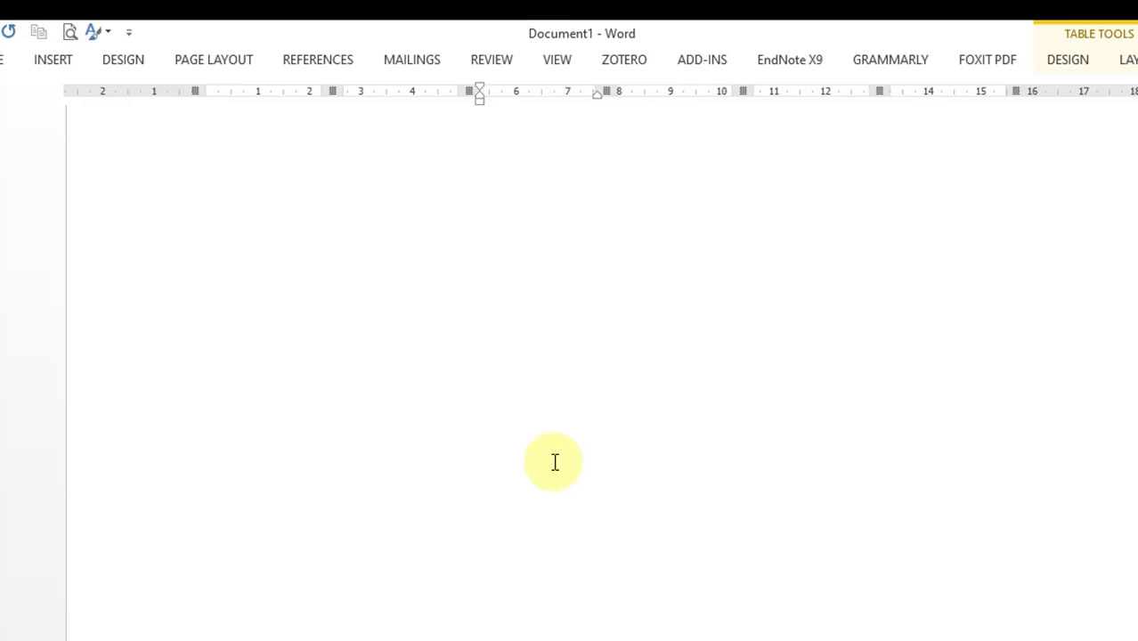
drag(530, 420, 511, 422)
text(17)
- Delete the empty row above the pasted frequency table
scroll(498, 431, down, 3)
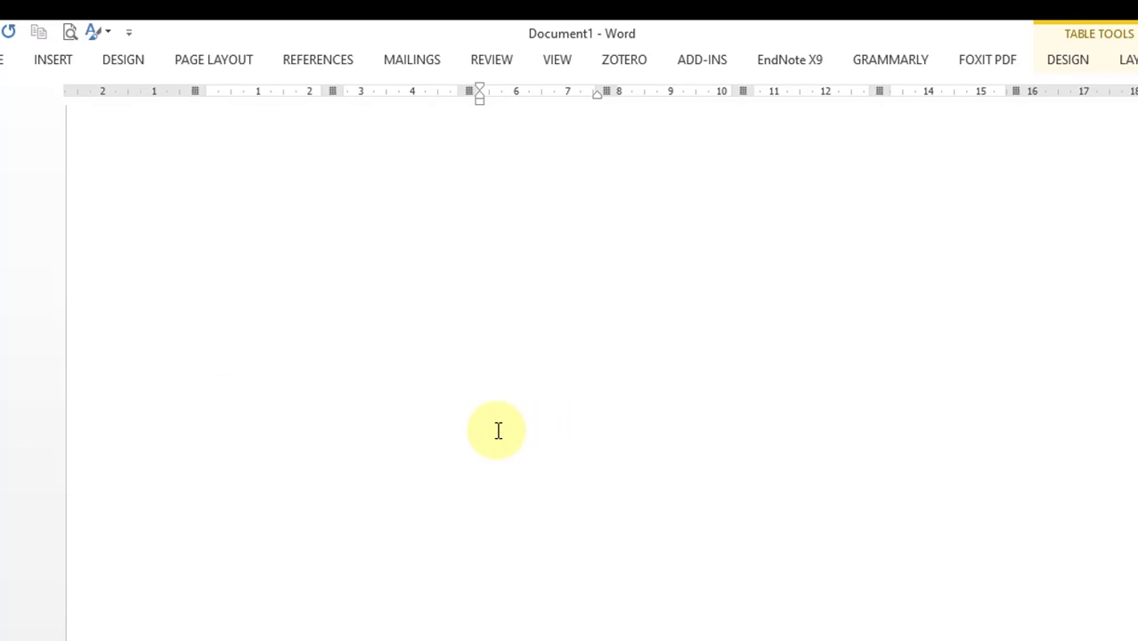
scroll(499, 435, down, 5)
click(382, 434)
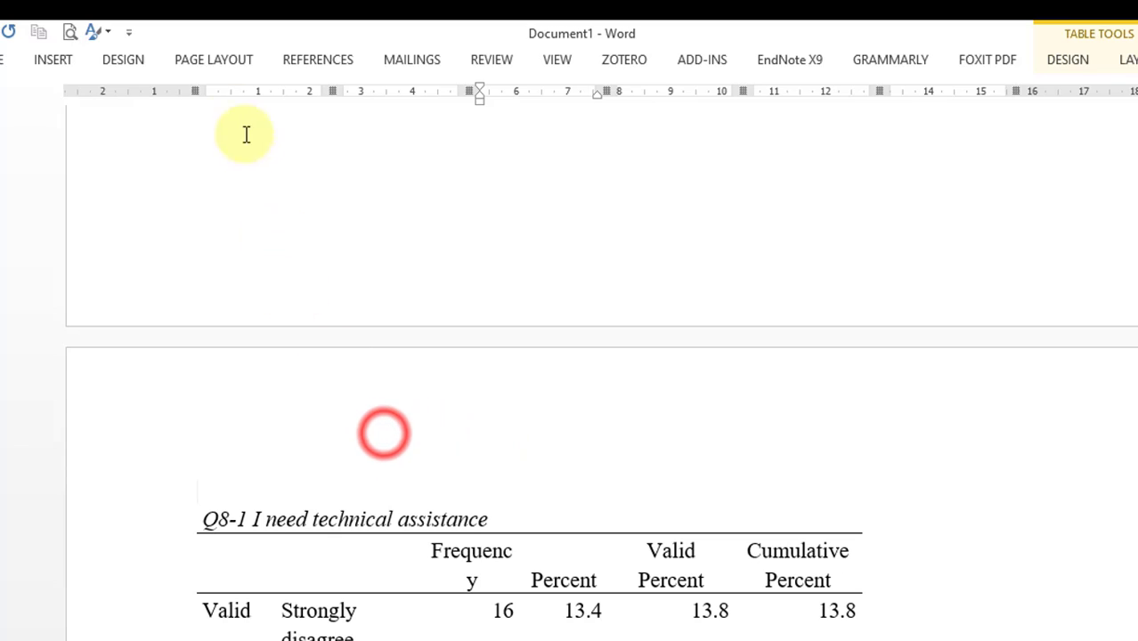
scroll(244, 135, up, 4)
scroll(304, 345, up, 3)
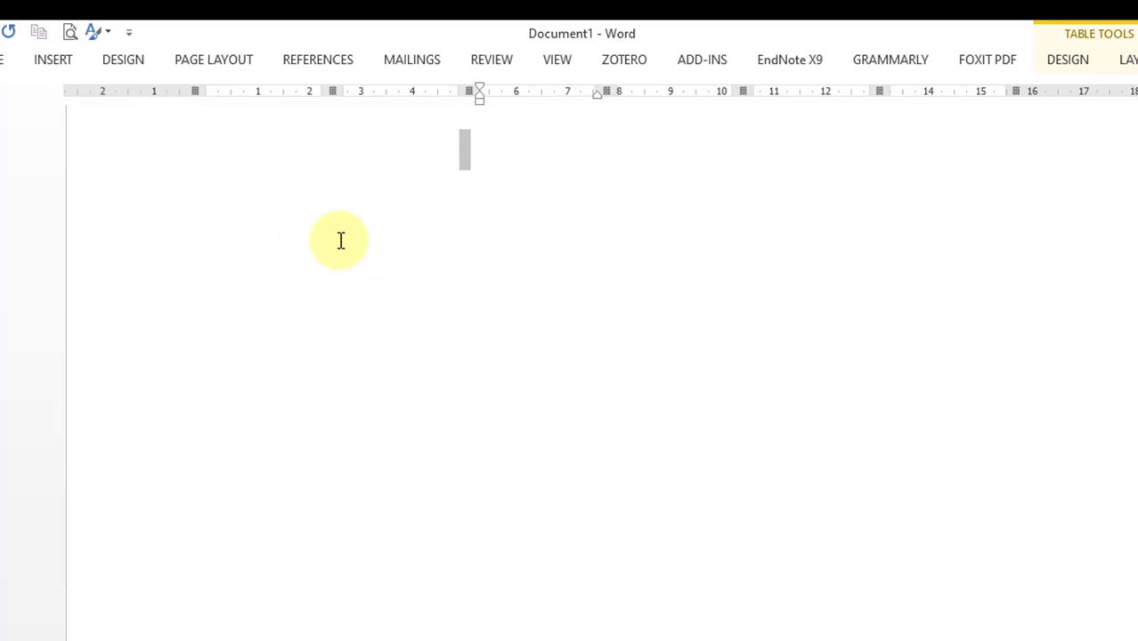
key(BackSpace)
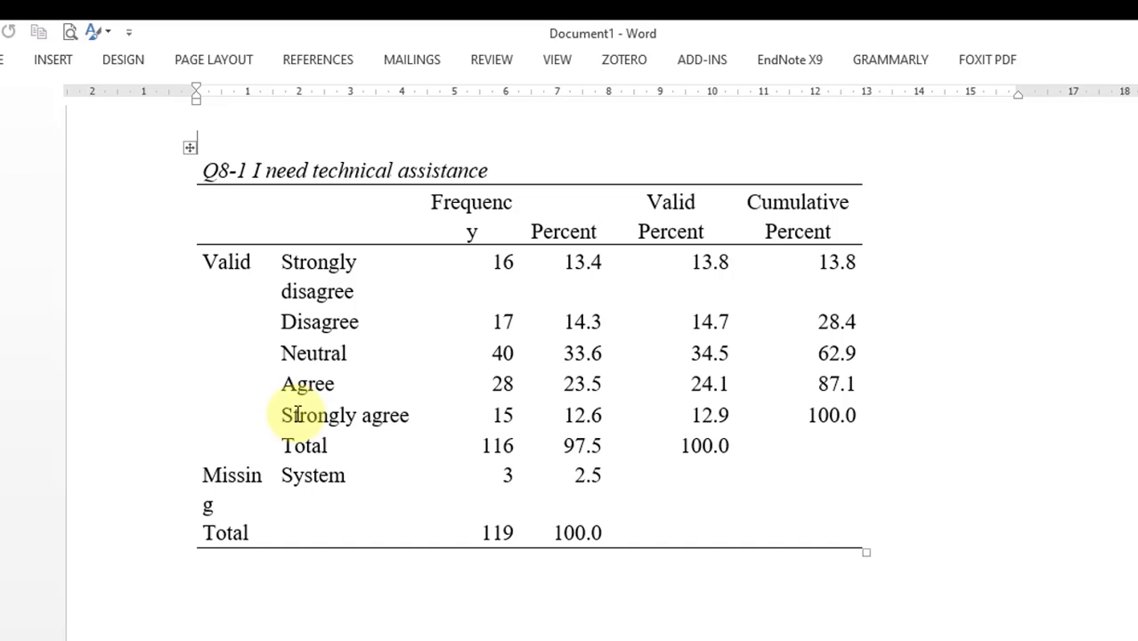
scroll(298, 414, up, 5)
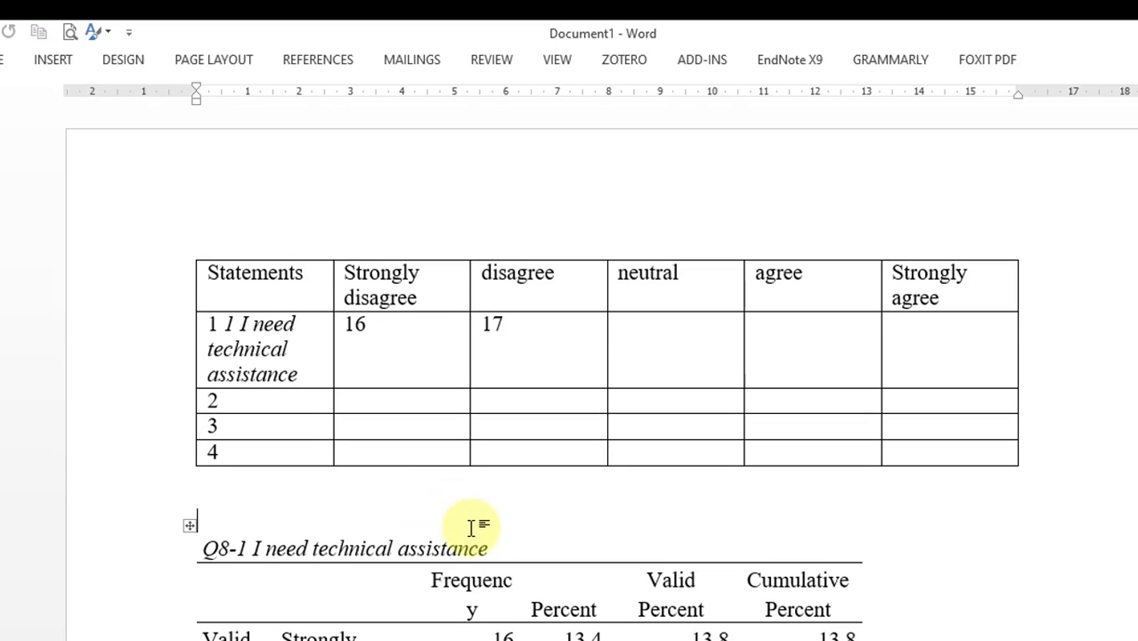
- Paste the Neutral frequency 40 into row 1's neutral cell
double_click(502, 640)
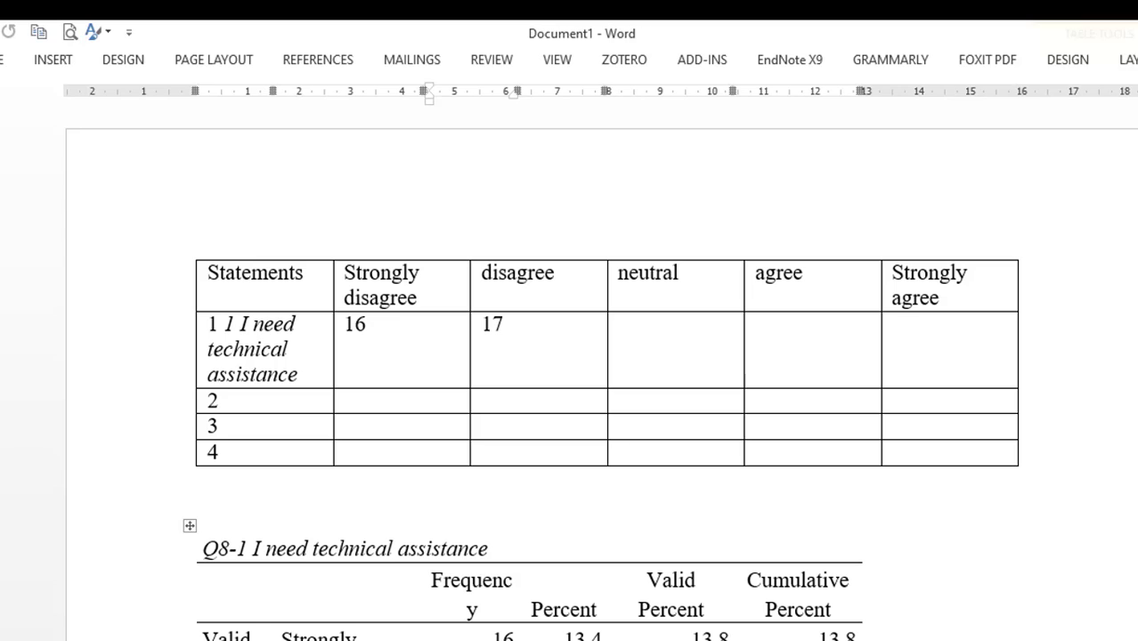
right_click(503, 640)
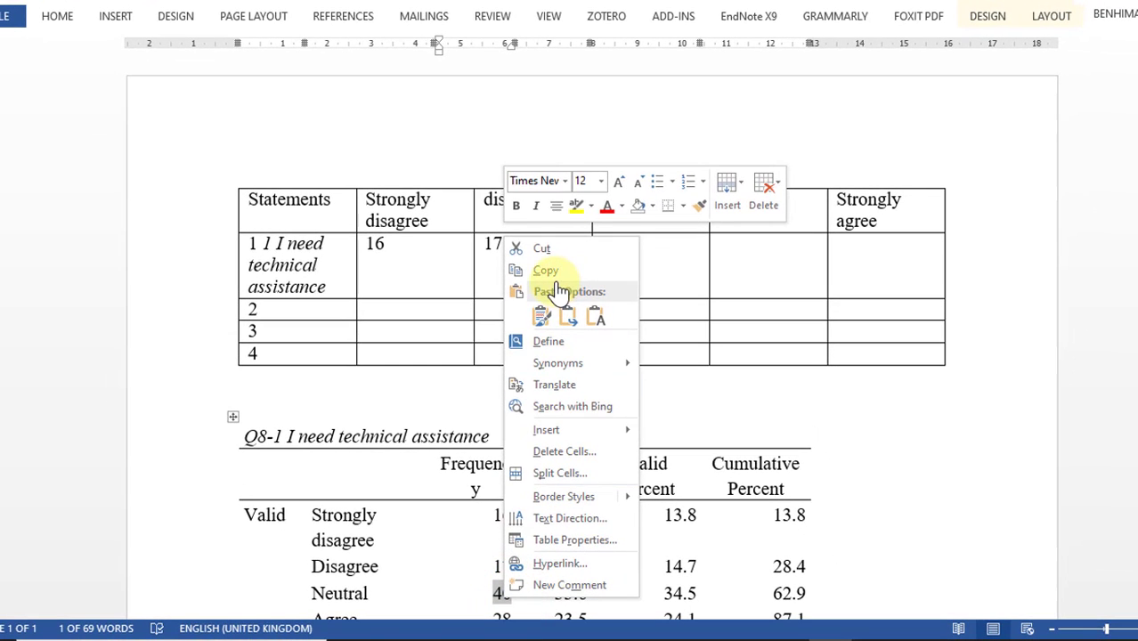
click(548, 270)
click(607, 267)
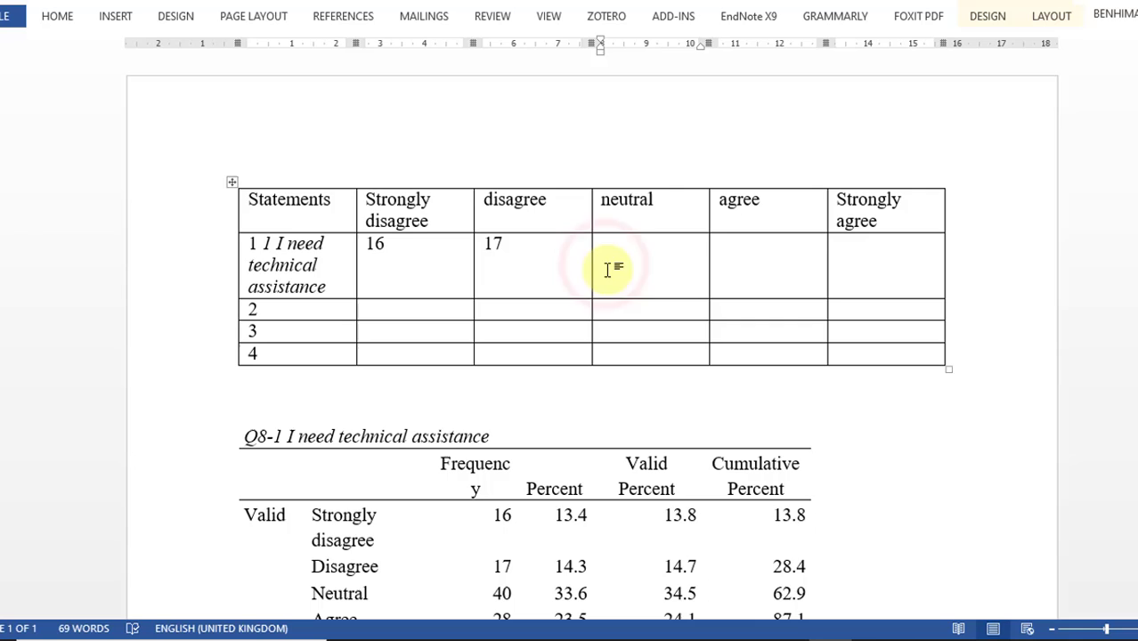
key(ctrl+v)
scroll(470, 343, down, 5)
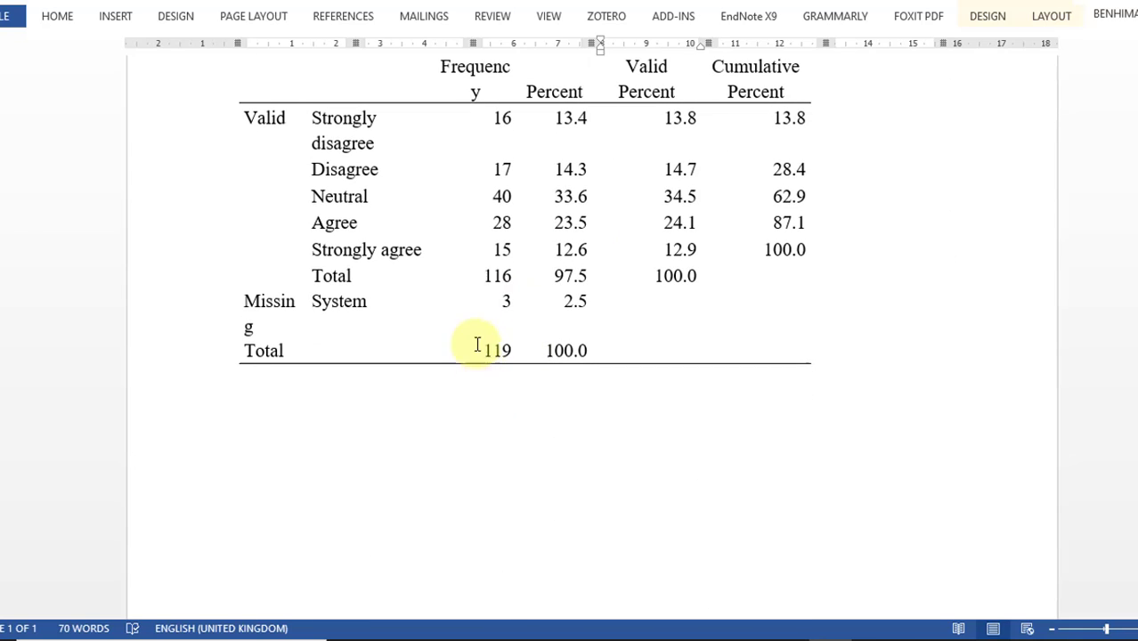
- Paste the Agree frequency 28 into row 1's agree cell
double_click(504, 224)
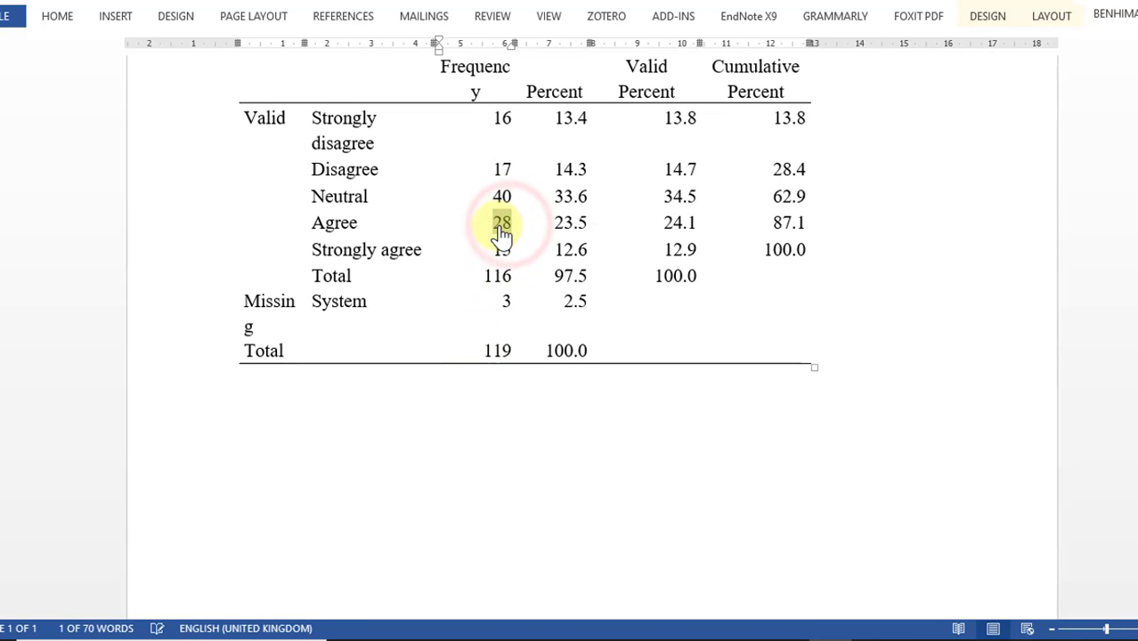
right_click(504, 224)
click(525, 256)
scroll(525, 256, up, 5)
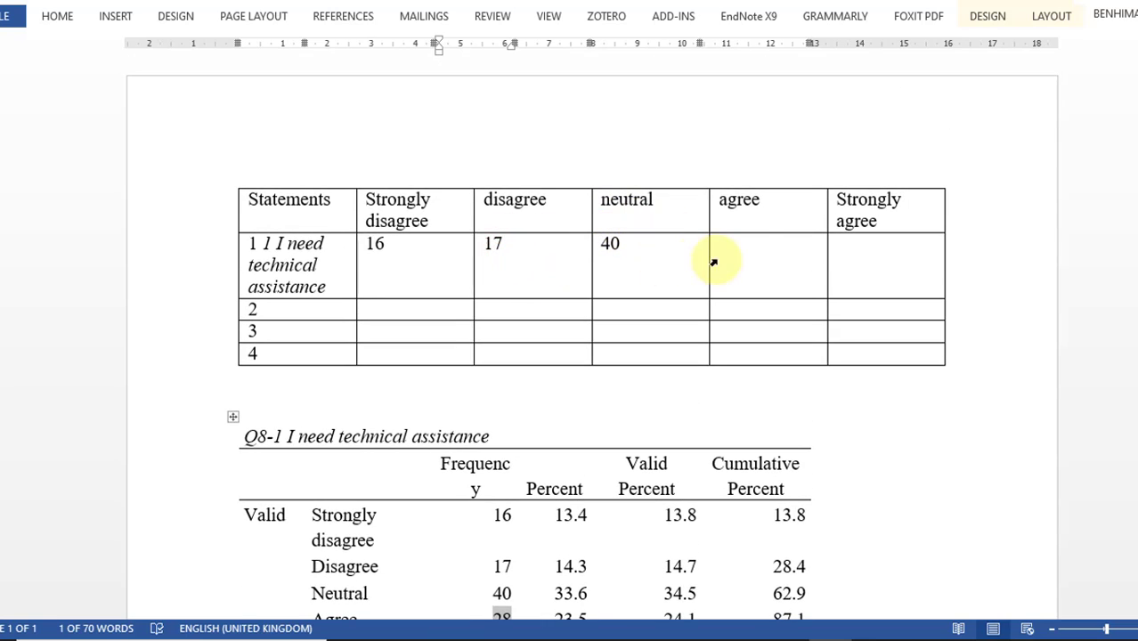
click(747, 252)
key(ctrl+v)
scroll(572, 330, down, 5)
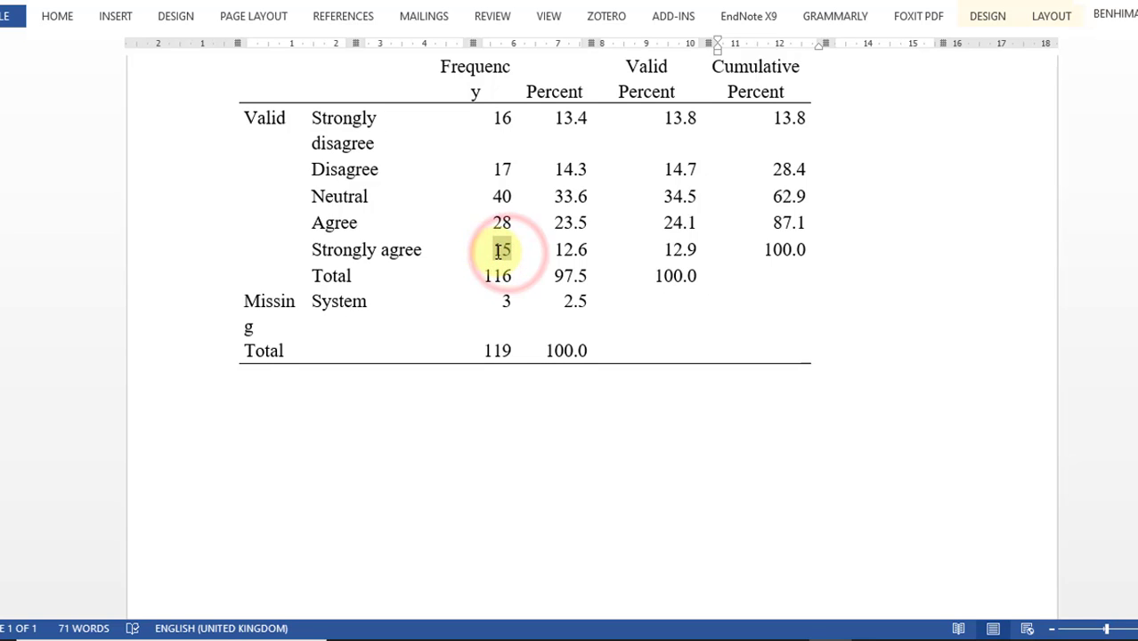
- Copy the Strongly agree frequency 15 and place the cursor in row 1's Strongly agree cell
double_click(502, 251)
right_click(501, 252)
click(522, 288)
scroll(579, 246, up, 5)
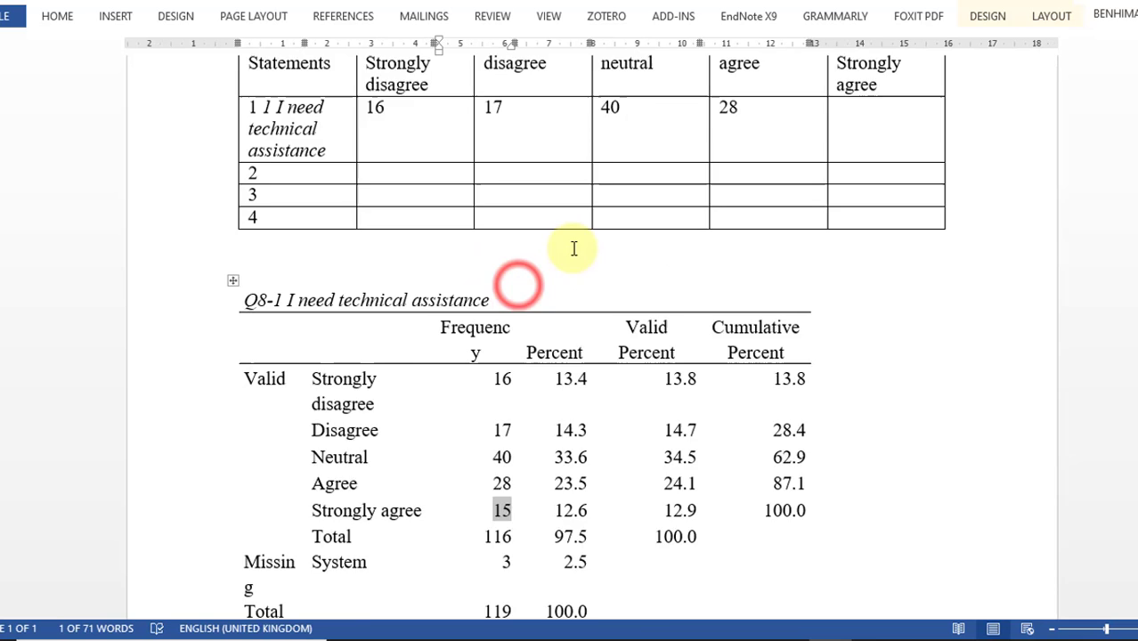
click(850, 250)
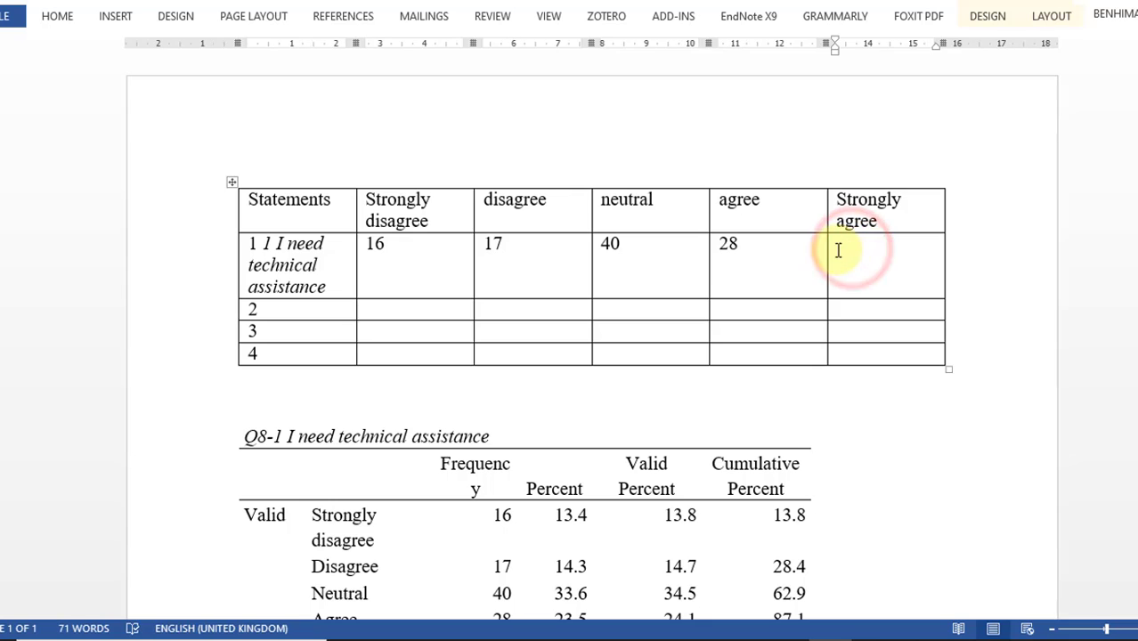
- Center the row 1 frequency values, 16 through 15, in their cells
drag(891, 246, 374, 249)
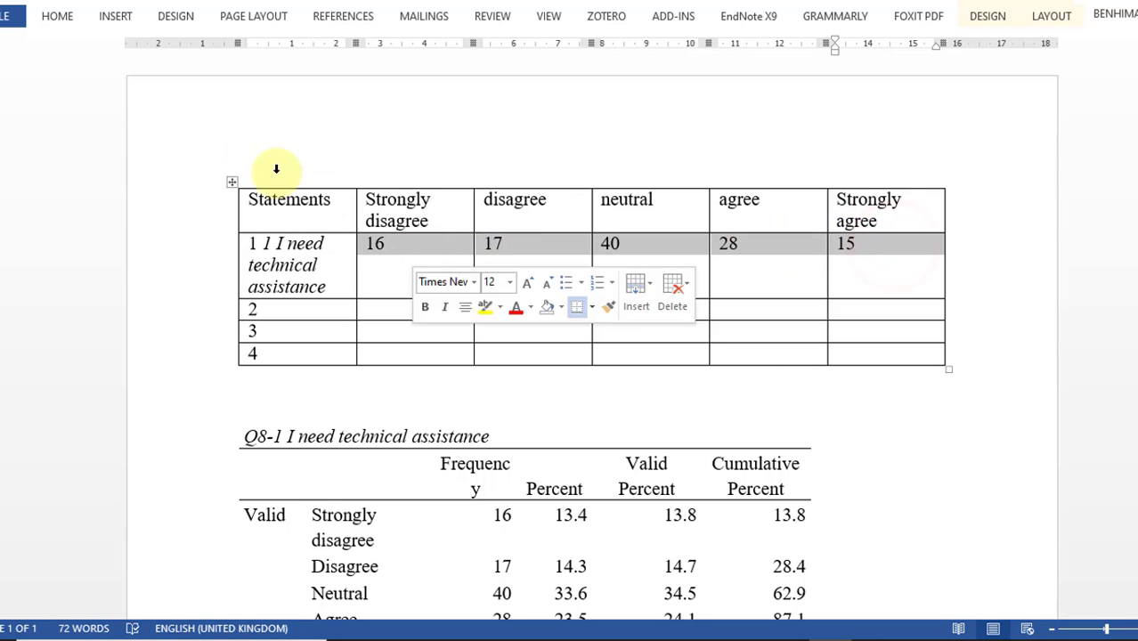
click(56, 29)
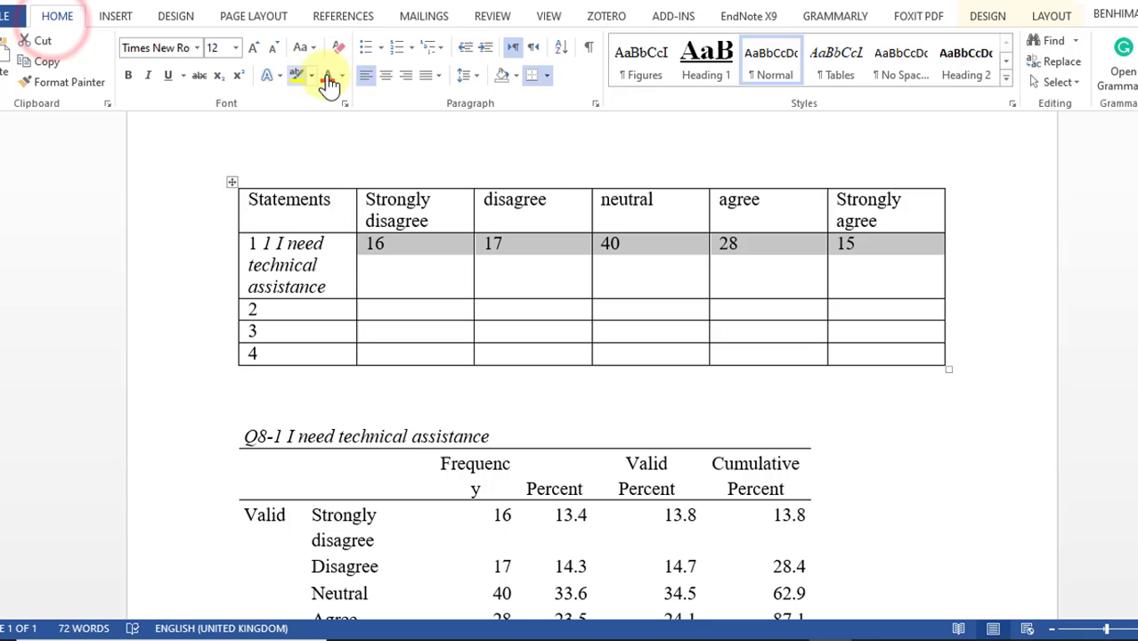
click(387, 80)
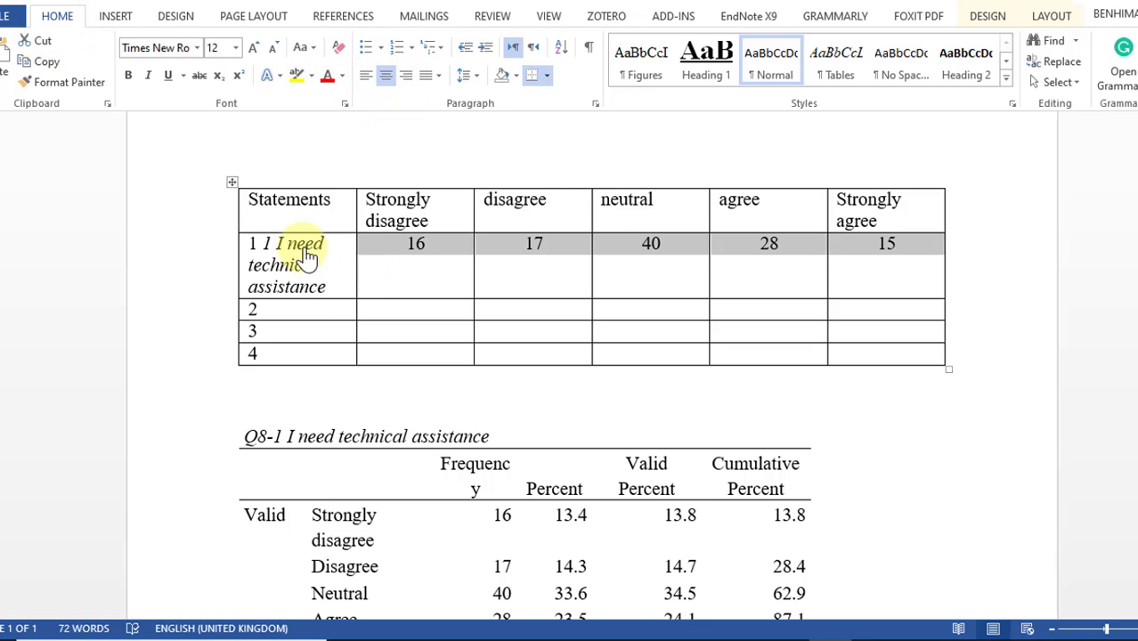
- Copy the whole Statements table and paste a duplicate on a new line beneath it
click(234, 187)
right_click(234, 189)
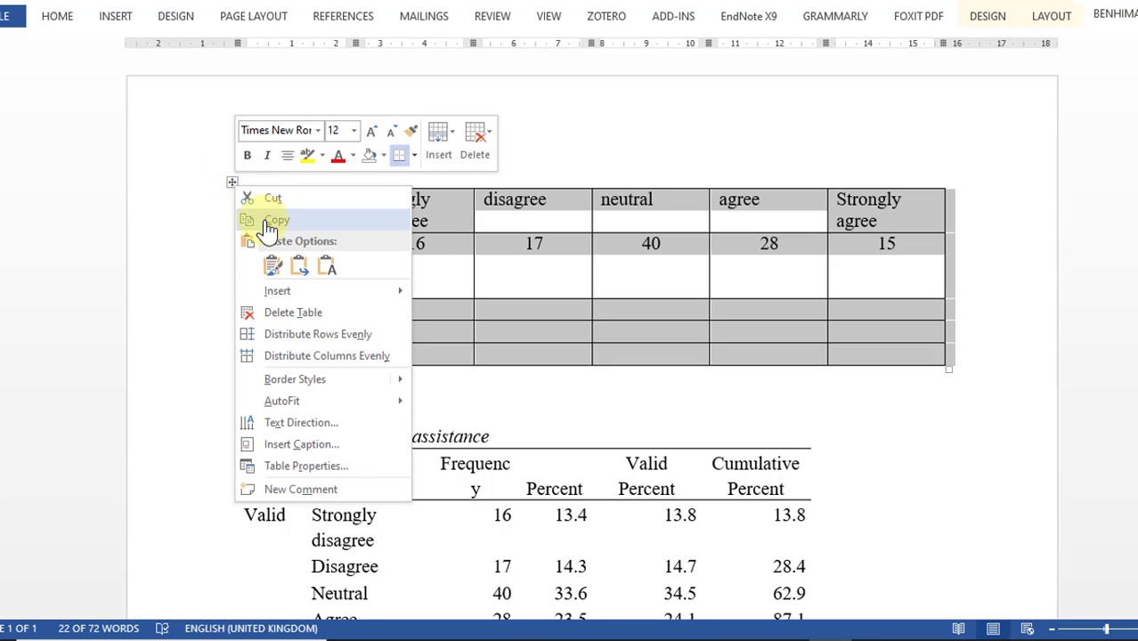
click(270, 222)
click(280, 397)
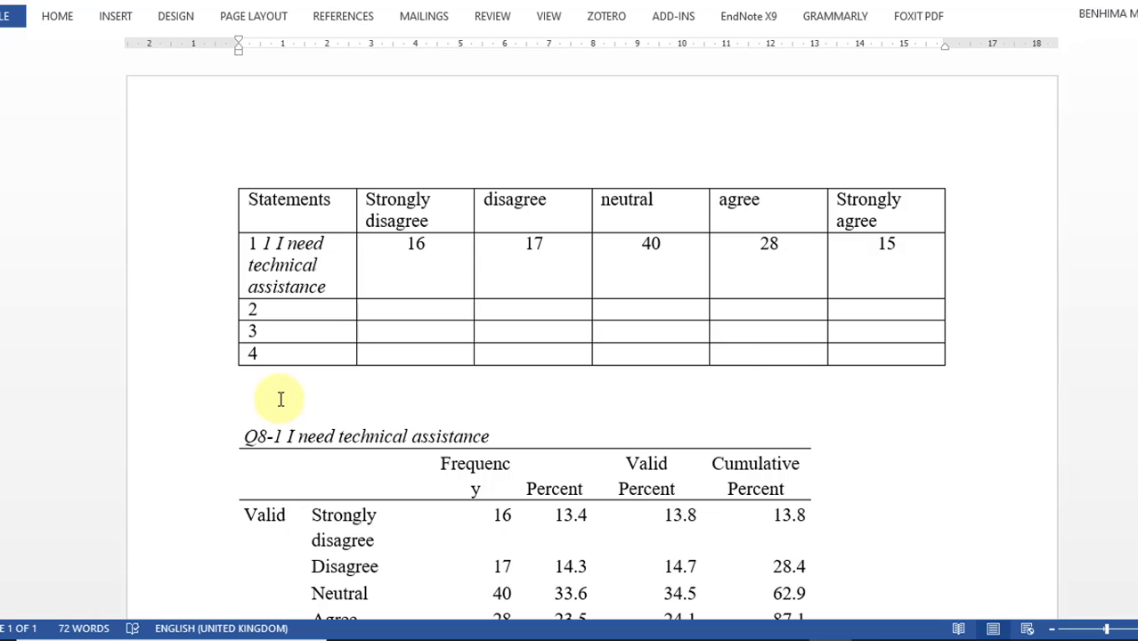
key(Return)
key(ctrl+v)
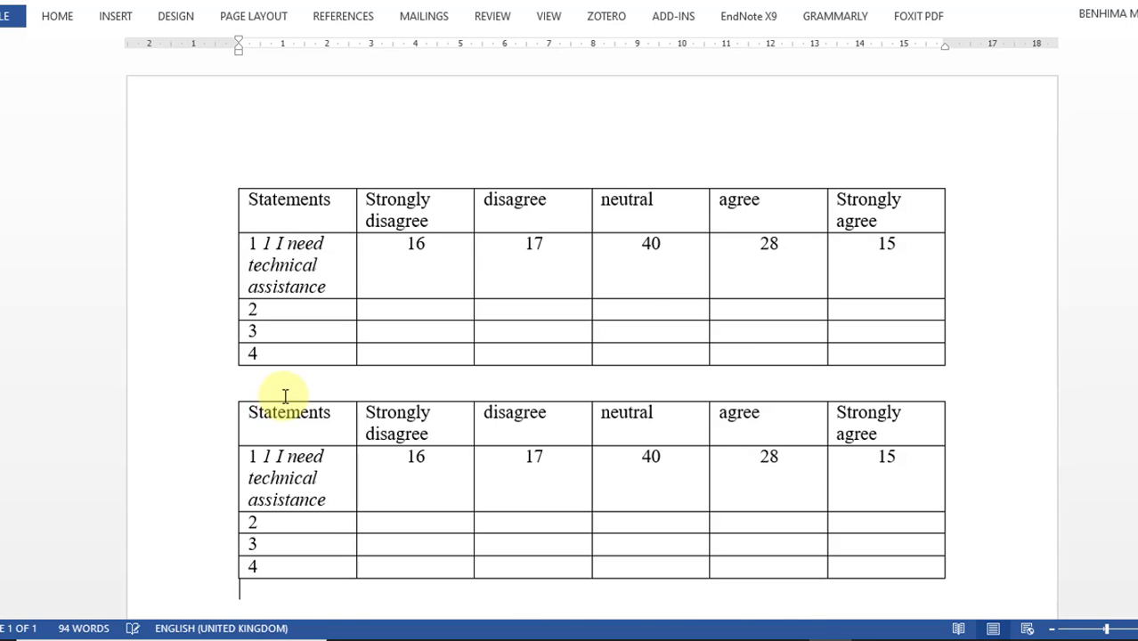
scroll(294, 399, down, 4)
scroll(373, 359, down, 8)
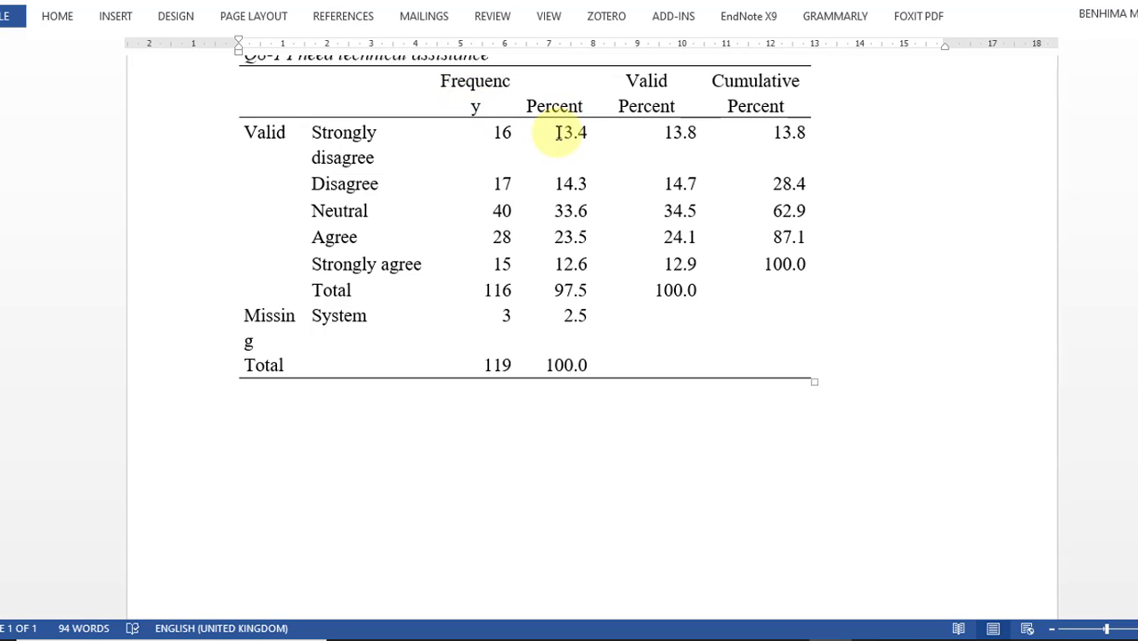
- Replace 16 in the second table with the Strongly disagree percent 13.4
drag(557, 133, 587, 133)
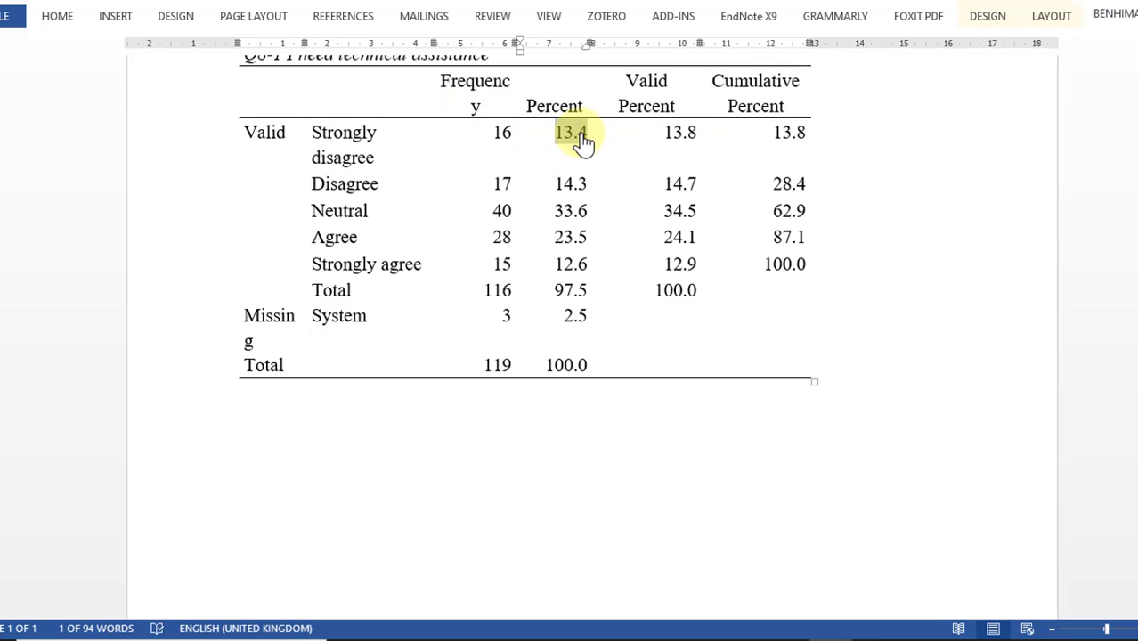
right_click(584, 135)
click(614, 166)
scroll(613, 159, up, 5)
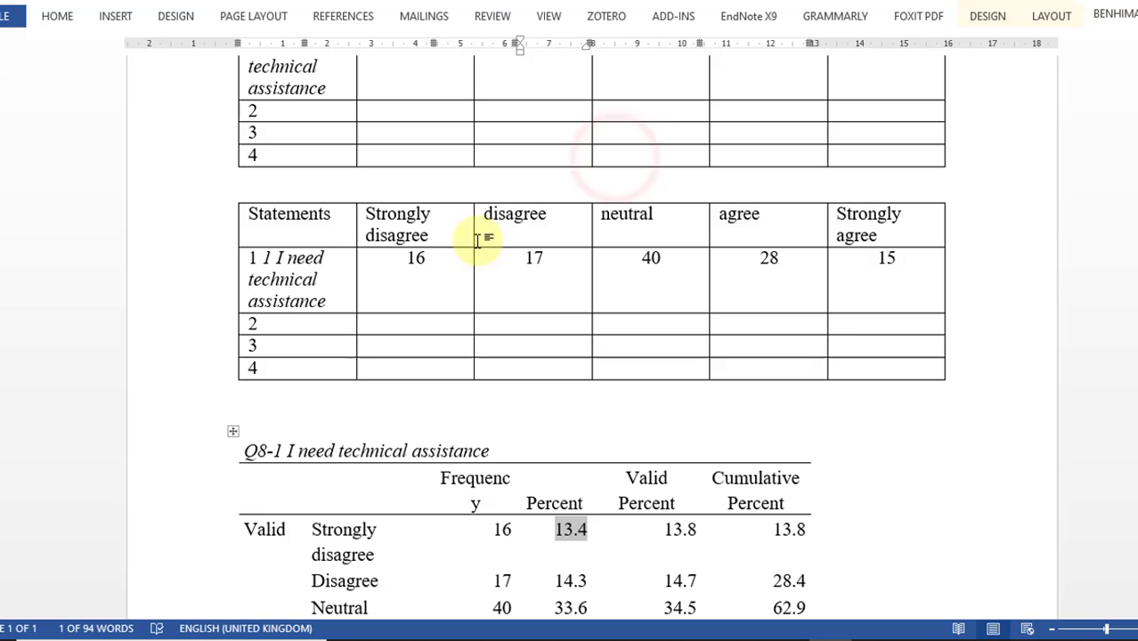
click(426, 266)
double_click(426, 266)
key(ctrl+v)
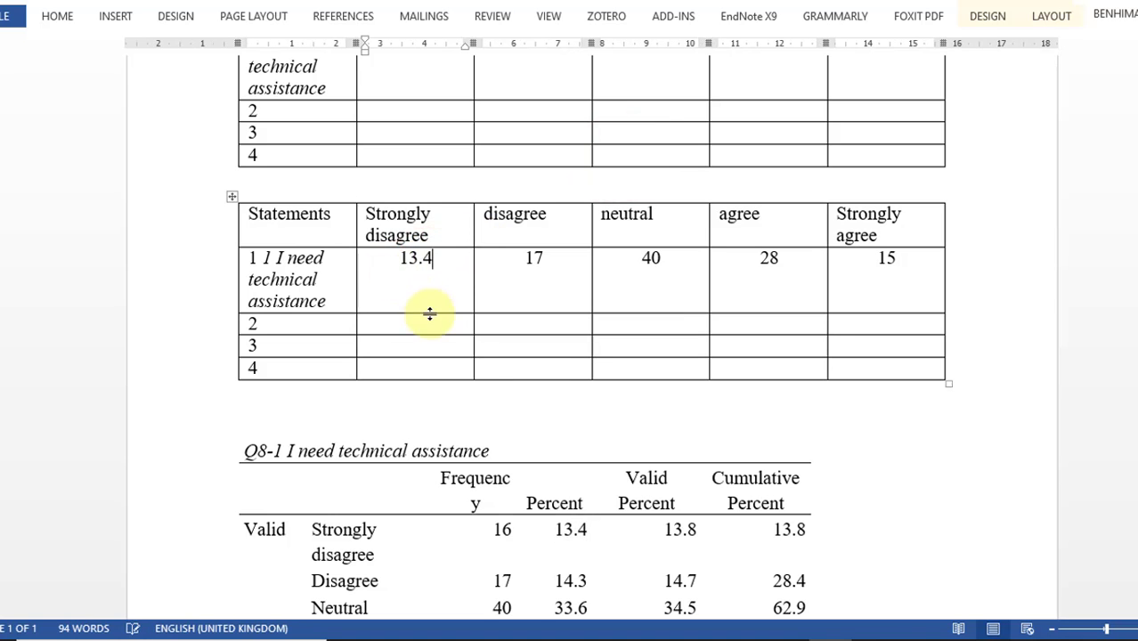
scroll(427, 313, down, 4)
- Narrow the Percent column and copy the Disagree percent 14.3 for the second table's disagree cell
drag(588, 383, 567, 384)
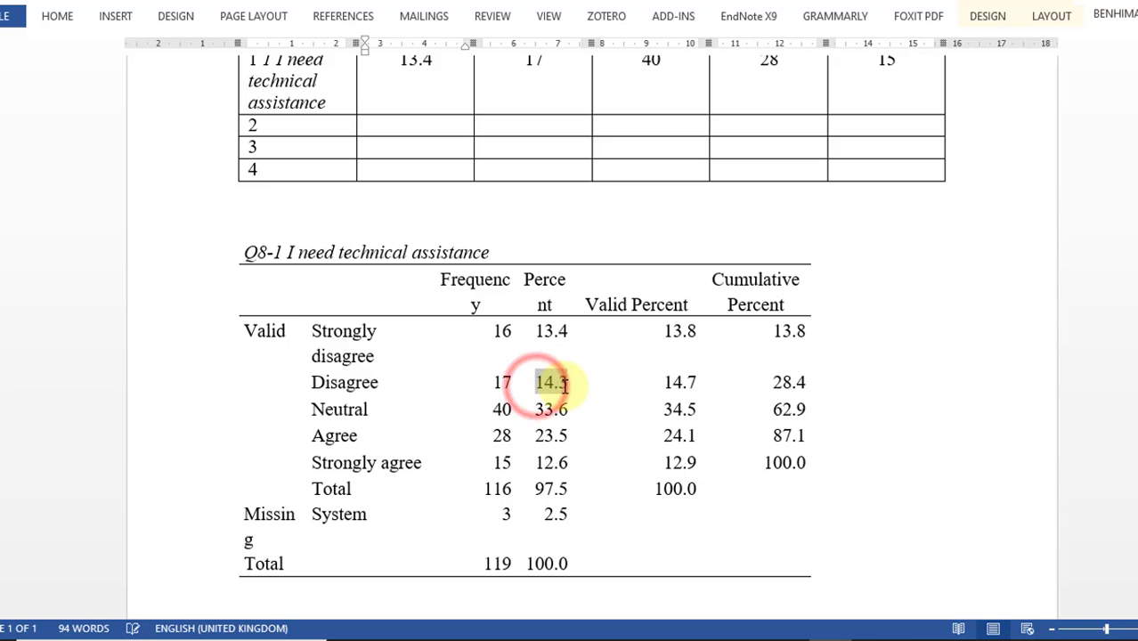
right_click(554, 384)
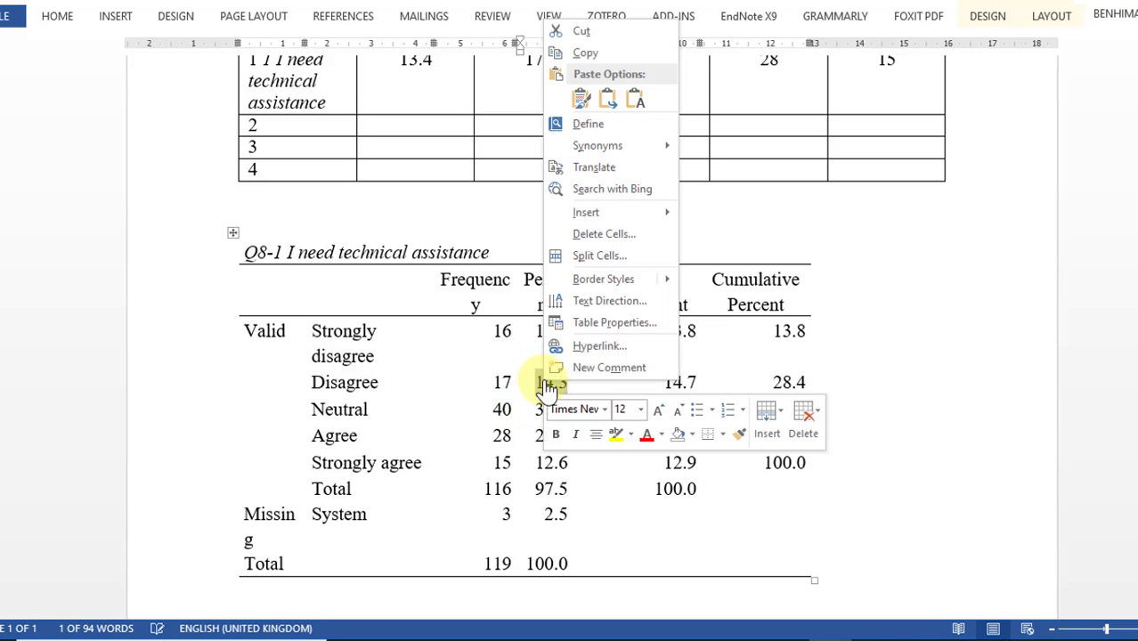
click(592, 54)
scroll(530, 280, up, 3)
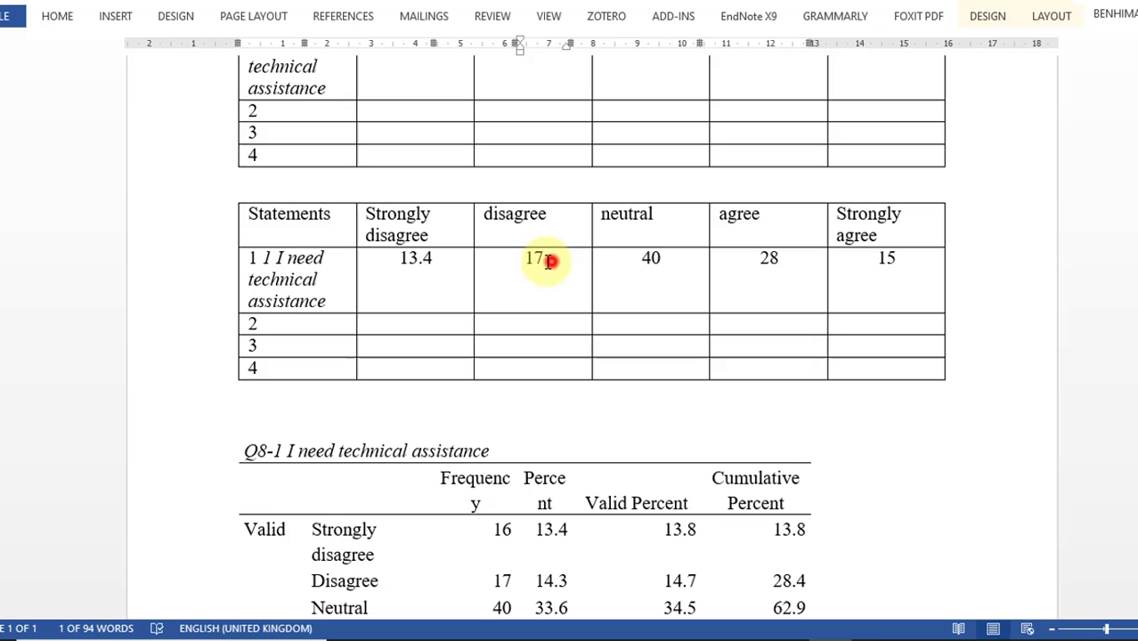
click(527, 260)
scroll(527, 283, down, 3)
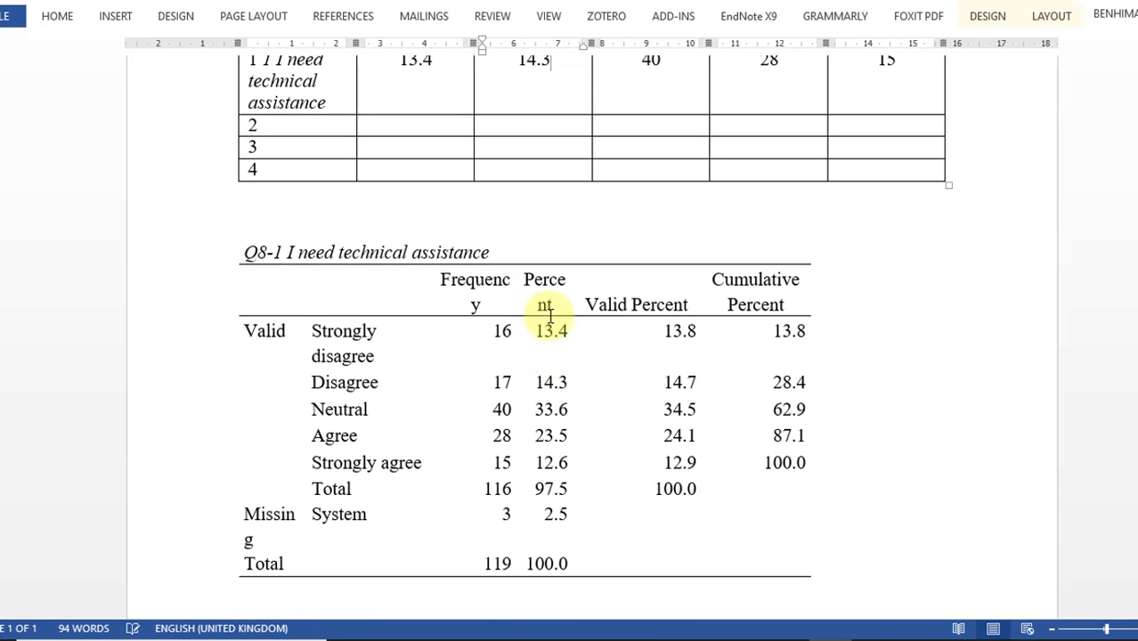
- Put the Neutral percent 33.6 into the second table's neutral cell
double_click(564, 410)
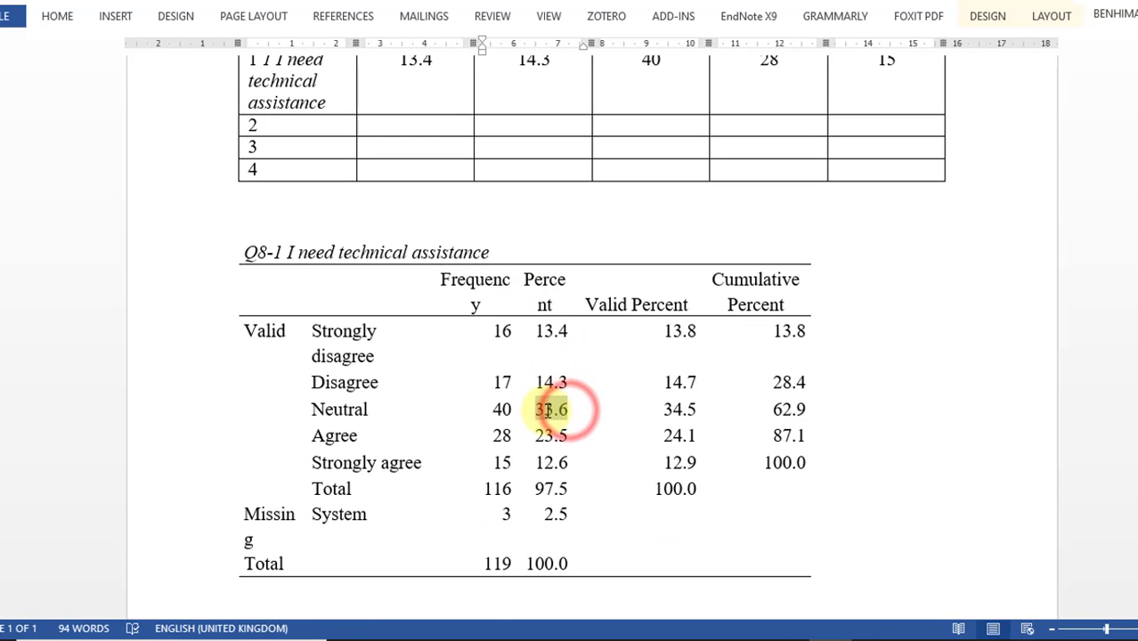
right_click(548, 410)
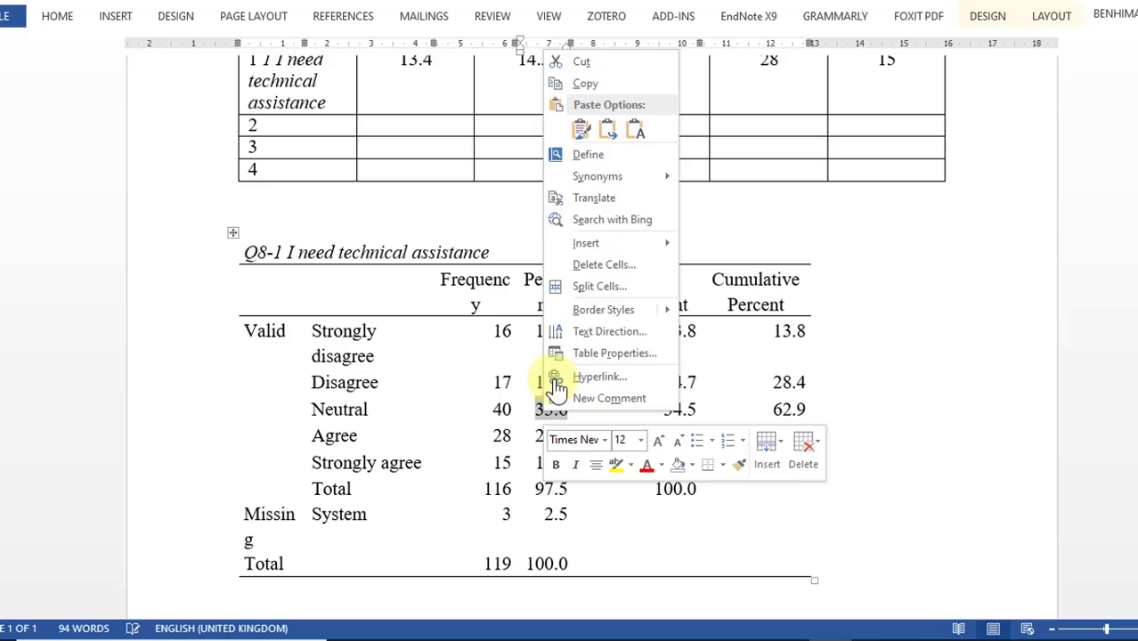
click(586, 83)
scroll(647, 350, up, 2)
scroll(647, 351, up, 3)
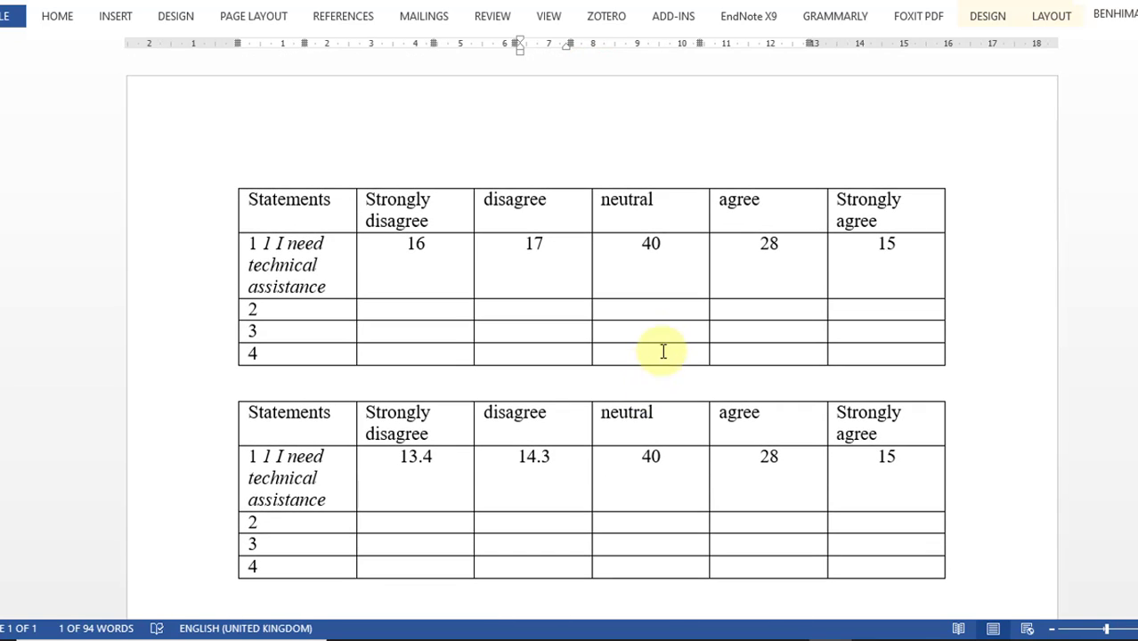
drag(670, 459, 613, 459)
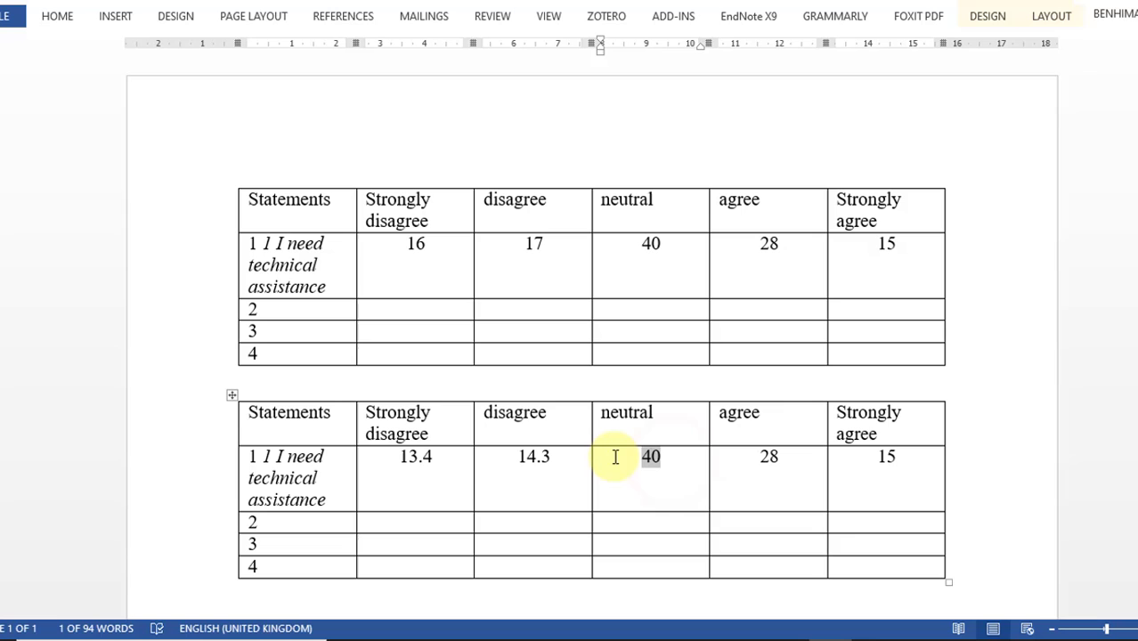
text(33.6)
scroll(623, 473, down, 3)
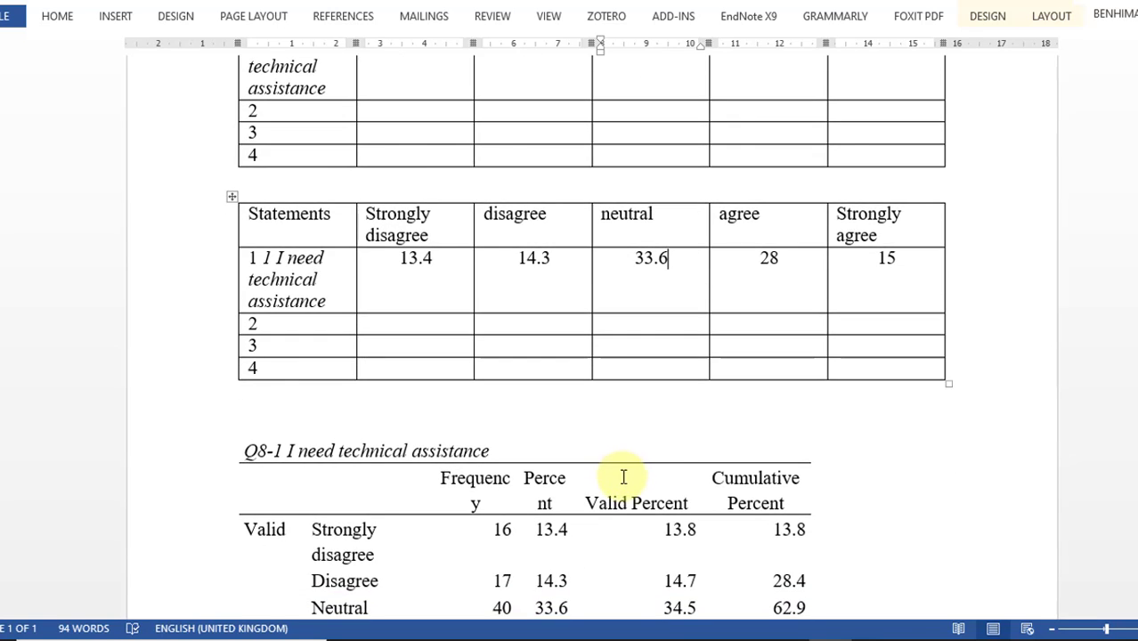
scroll(621, 464, down, 3)
scroll(694, 245, up, 5)
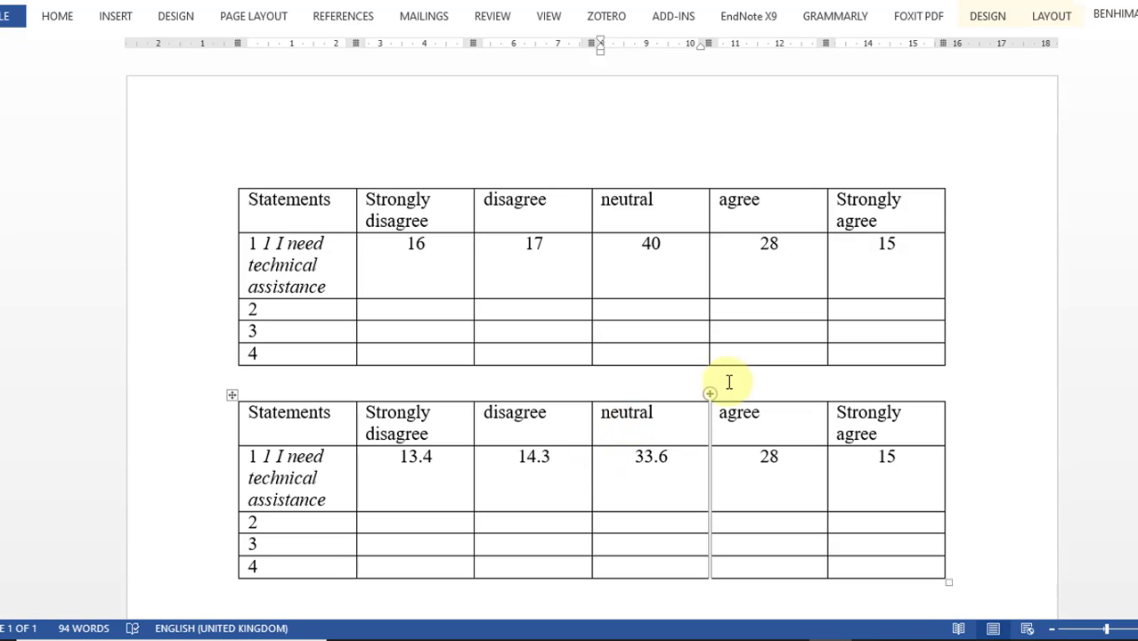
scroll(714, 386, down, 3)
scroll(713, 223, down, 3)
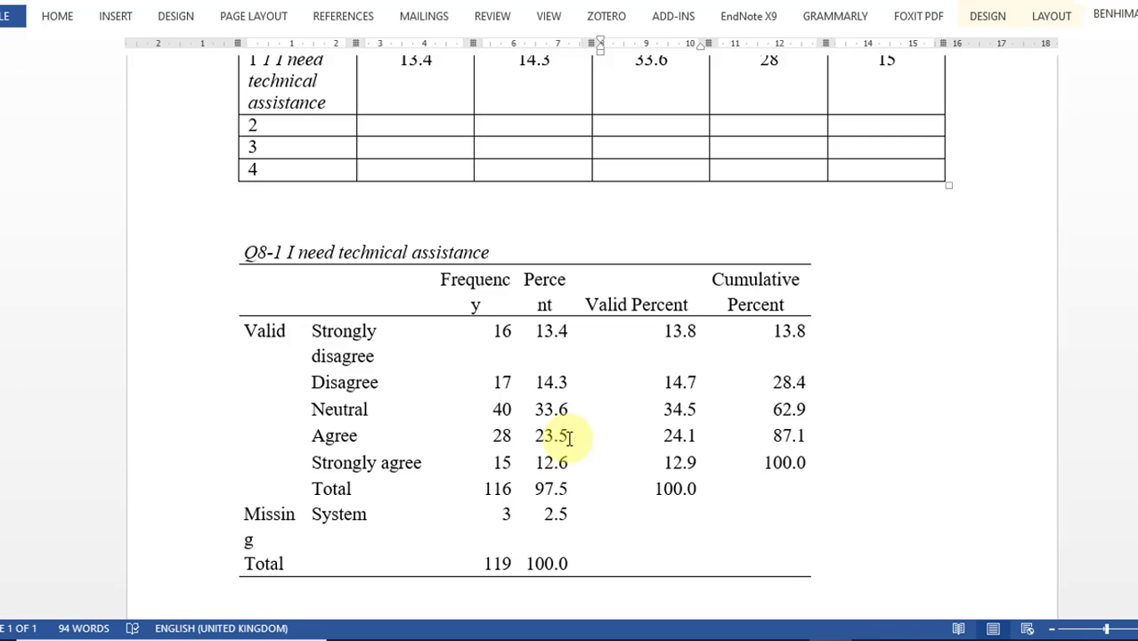
- Copy the Agree percent 23.5 and select 28 in the second table's agree cell
double_click(557, 436)
right_click(549, 436)
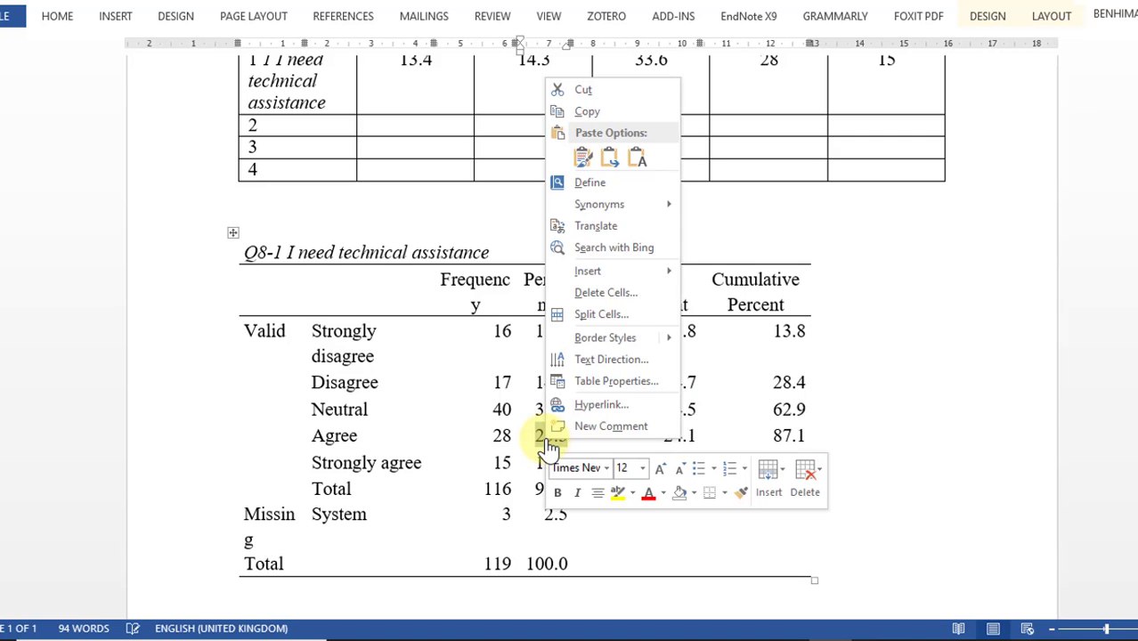
click(591, 112)
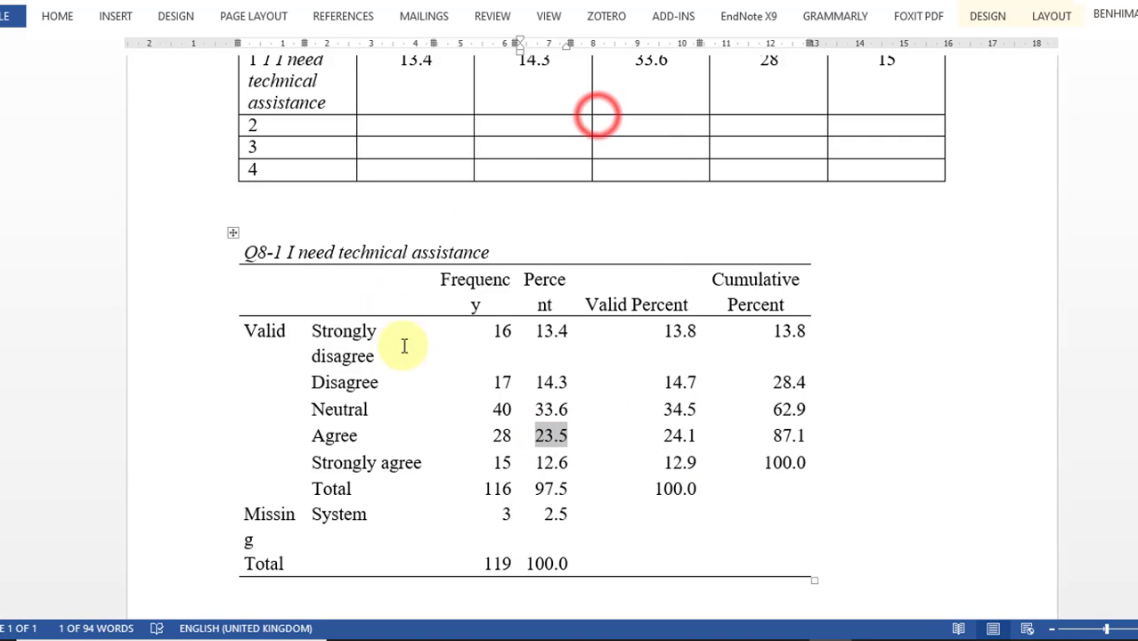
scroll(502, 408, up, 5)
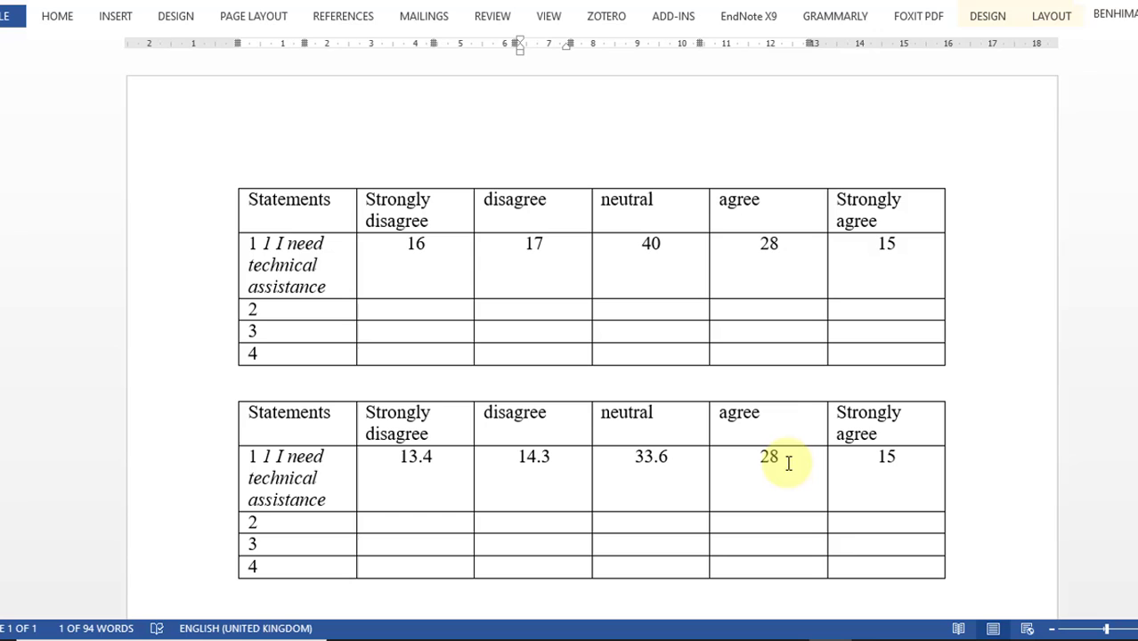
double_click(760, 462)
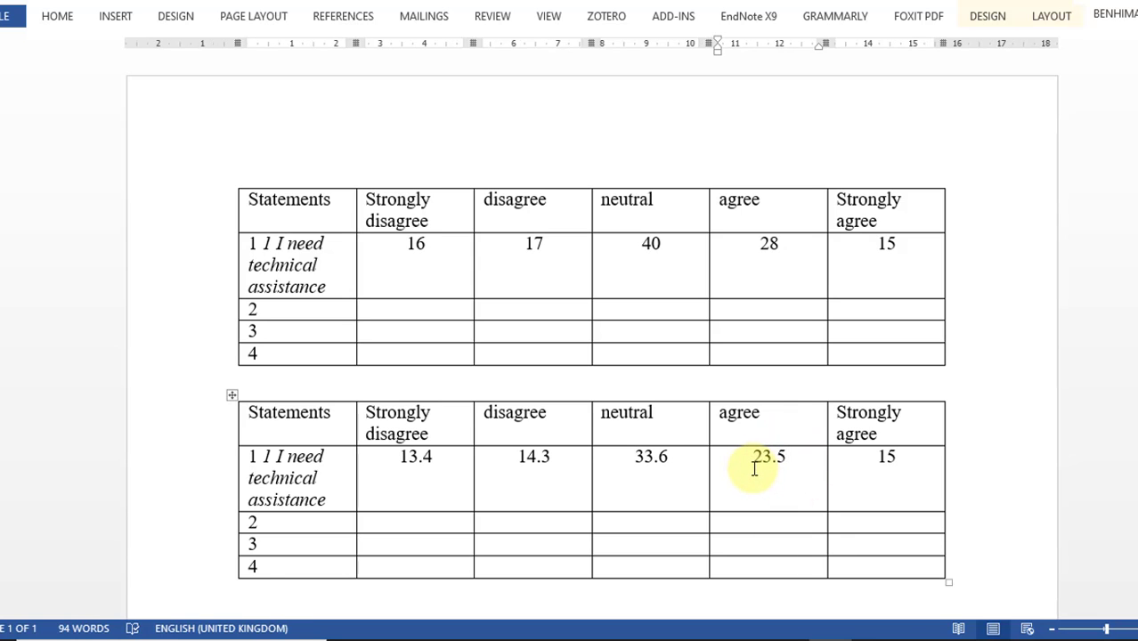
scroll(714, 492, down, 10)
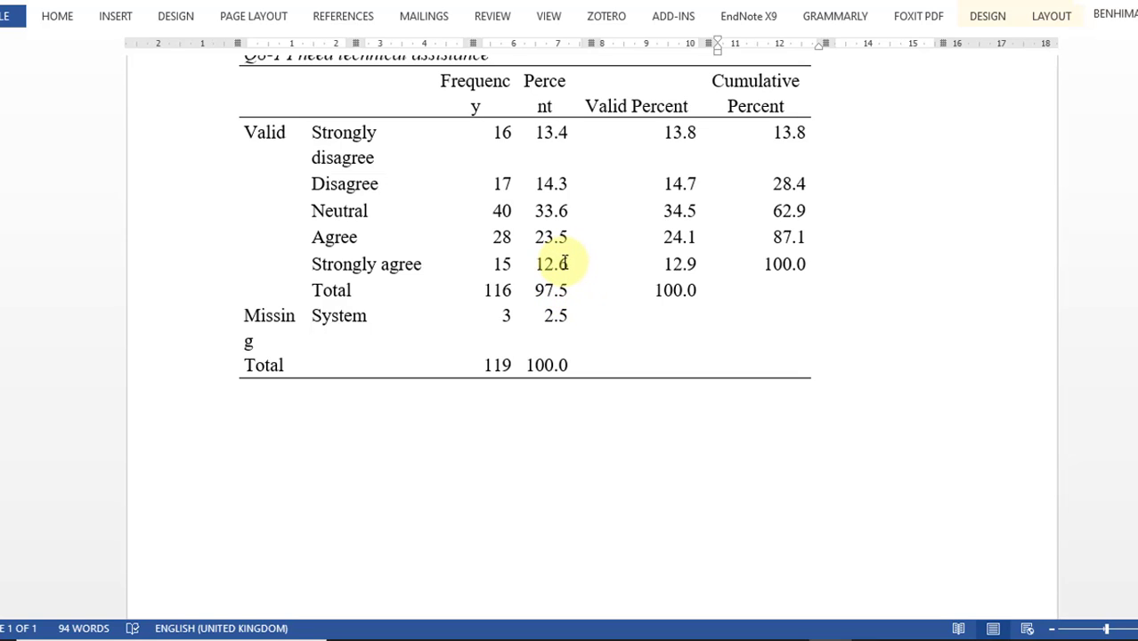
- Copy the Strongly agree percent 12.6 and select 15 in the second table's Strongly agree cell
drag(535, 265, 566, 264)
right_click(546, 271)
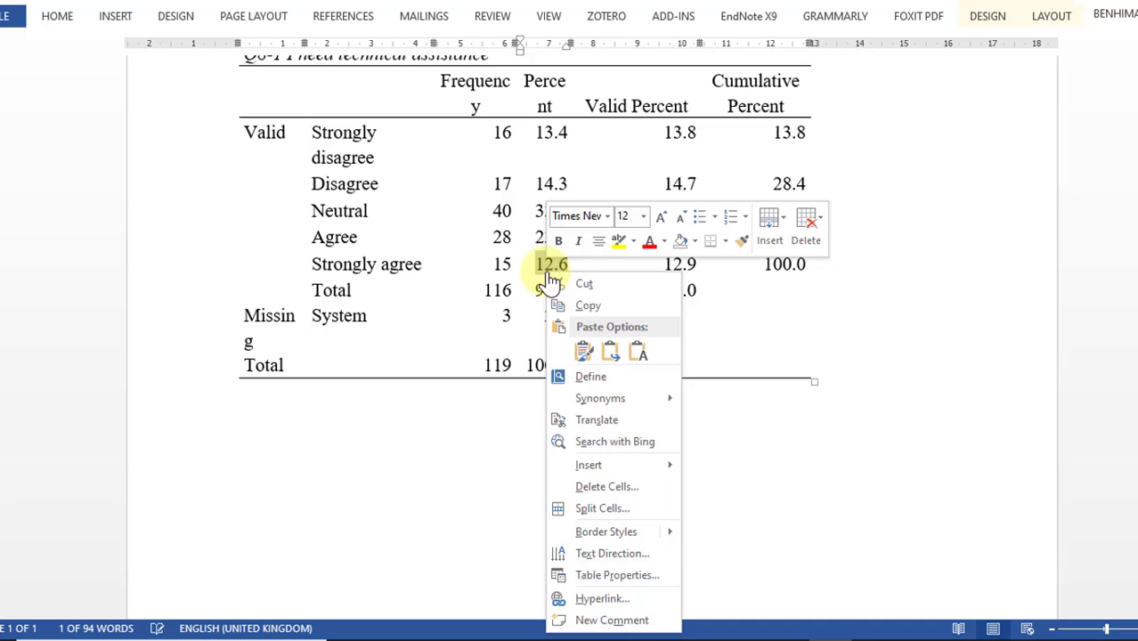
click(575, 303)
scroll(575, 303, up, 3)
scroll(574, 303, up, 3)
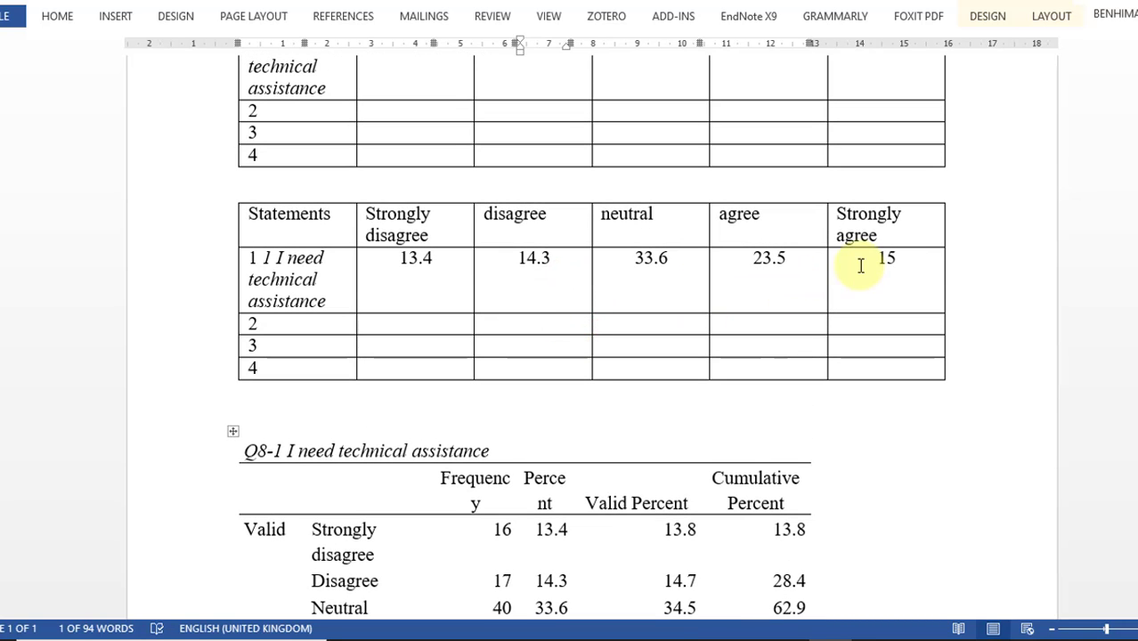
drag(878, 265, 878, 265)
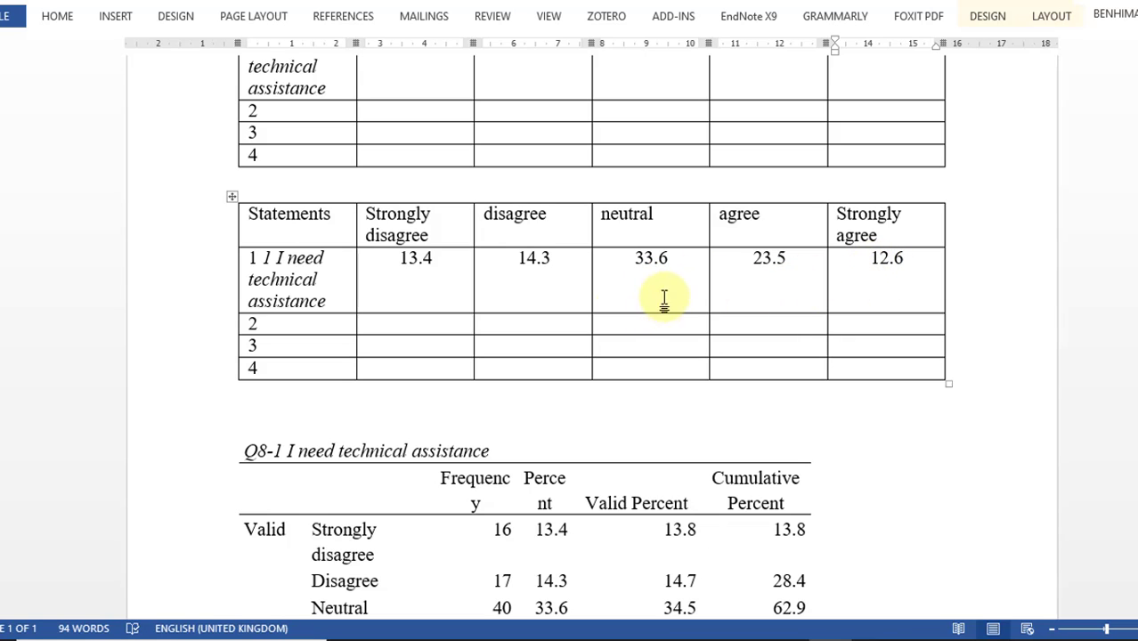
- Centre the five Q8-1 percentages in the second Statements table's first row
drag(910, 261, 419, 254)
click(66, 16)
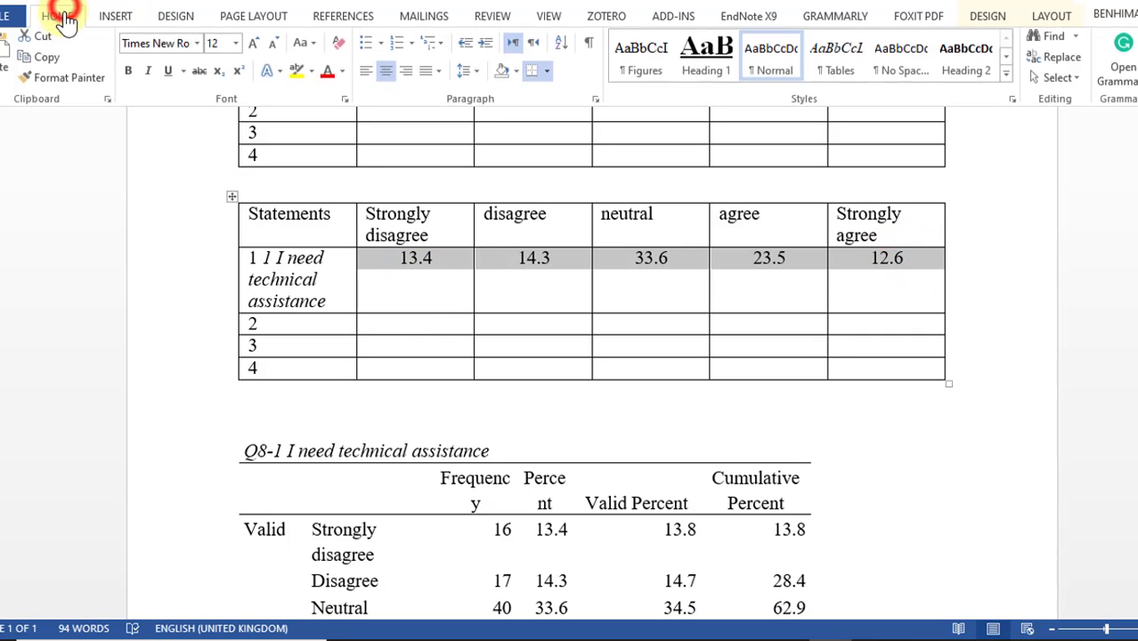
click(372, 78)
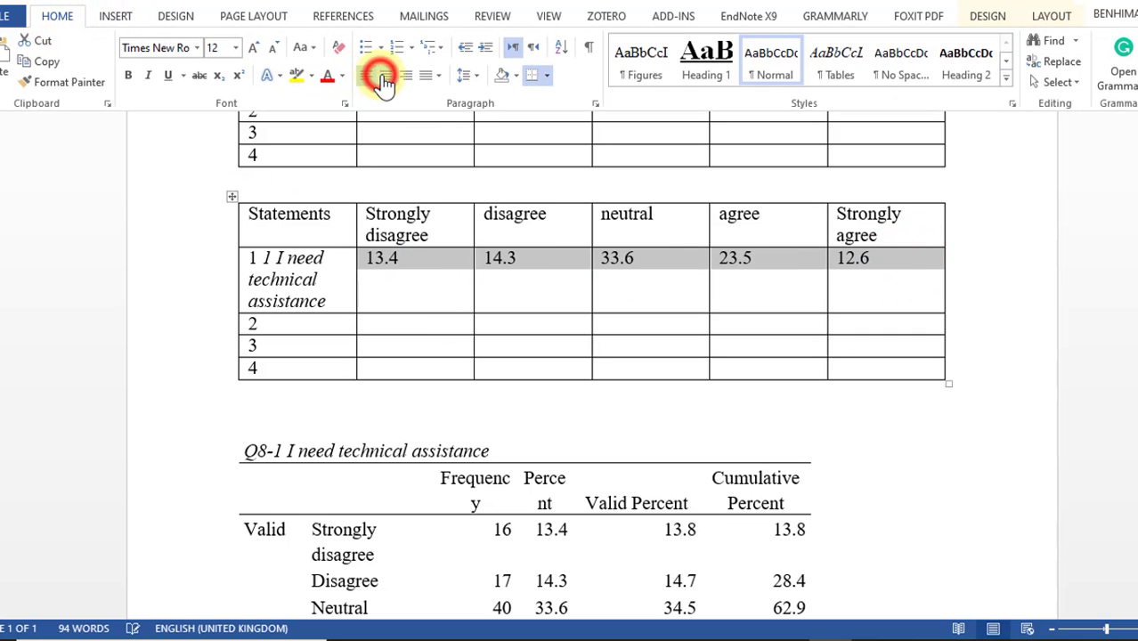
click(386, 76)
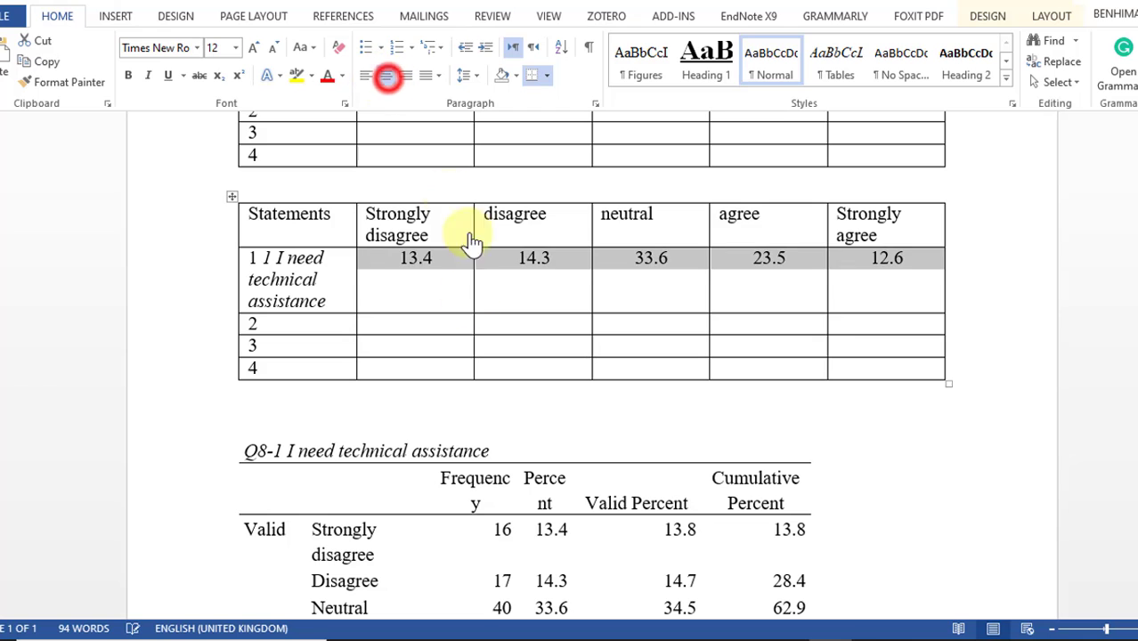
scroll(322, 508, up, 3)
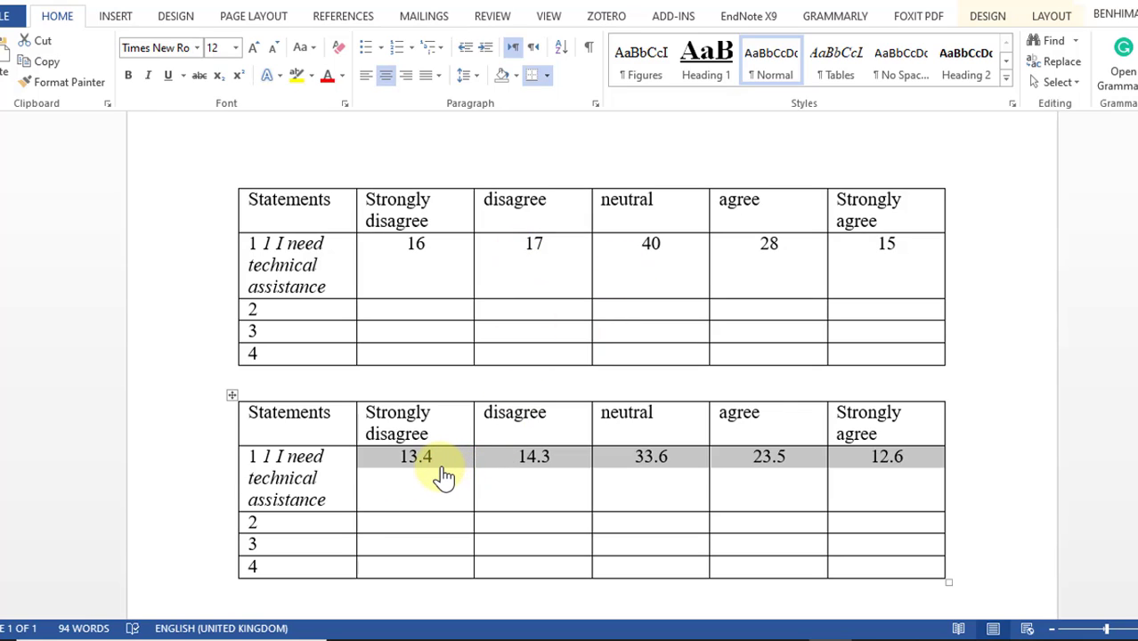
scroll(602, 424, down, 6)
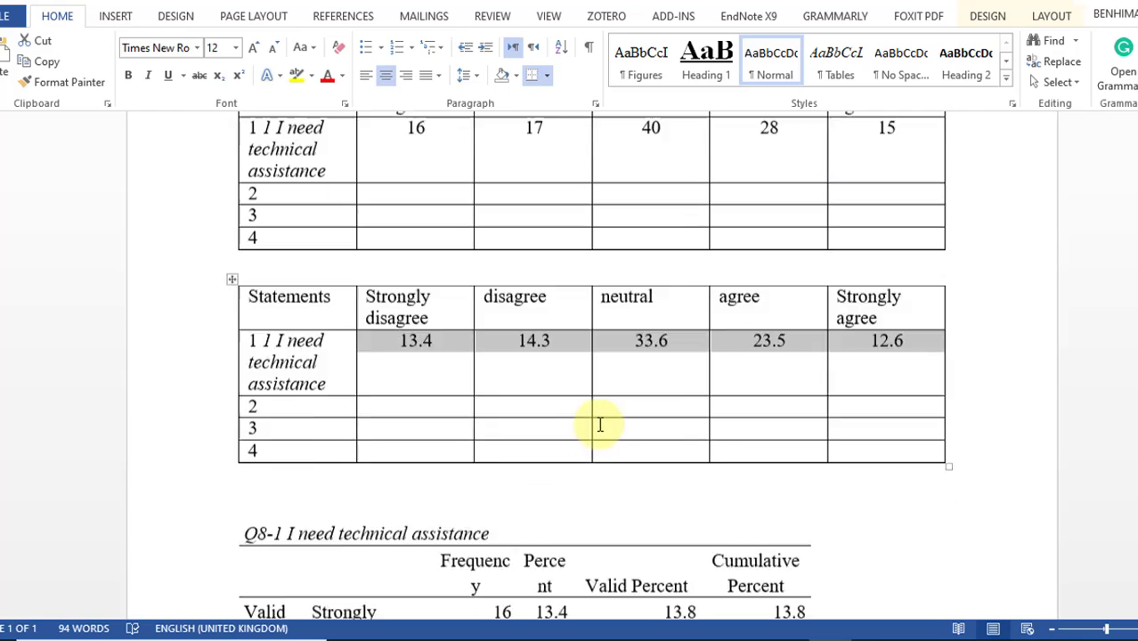
- Return to the SPSS survey data editor and start a Descriptives analysis
click(694, 634)
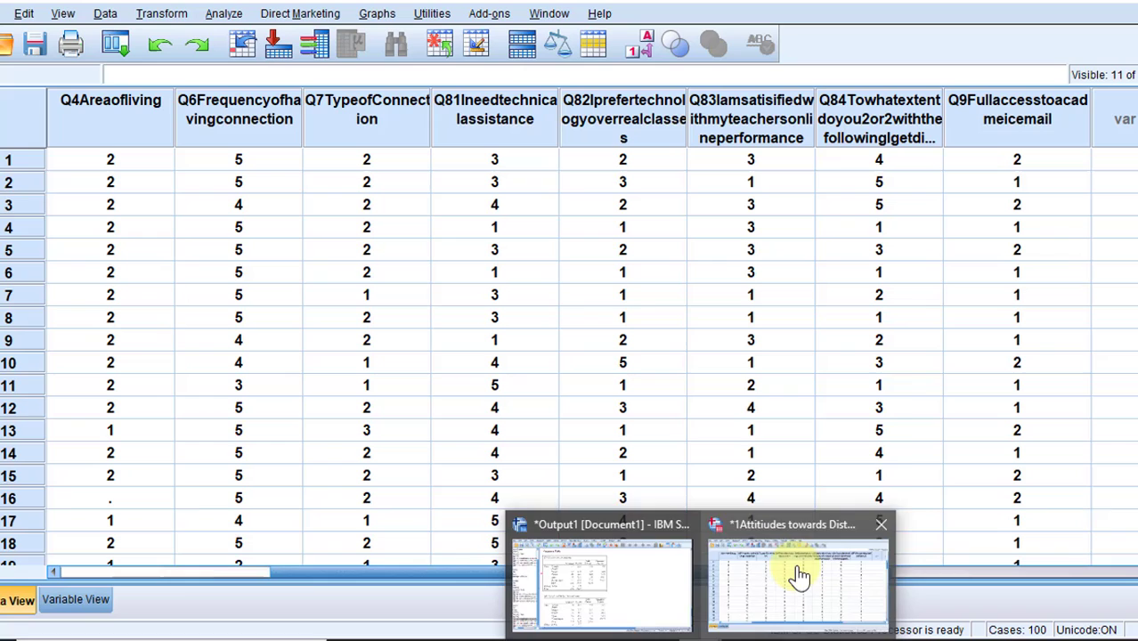
click(789, 574)
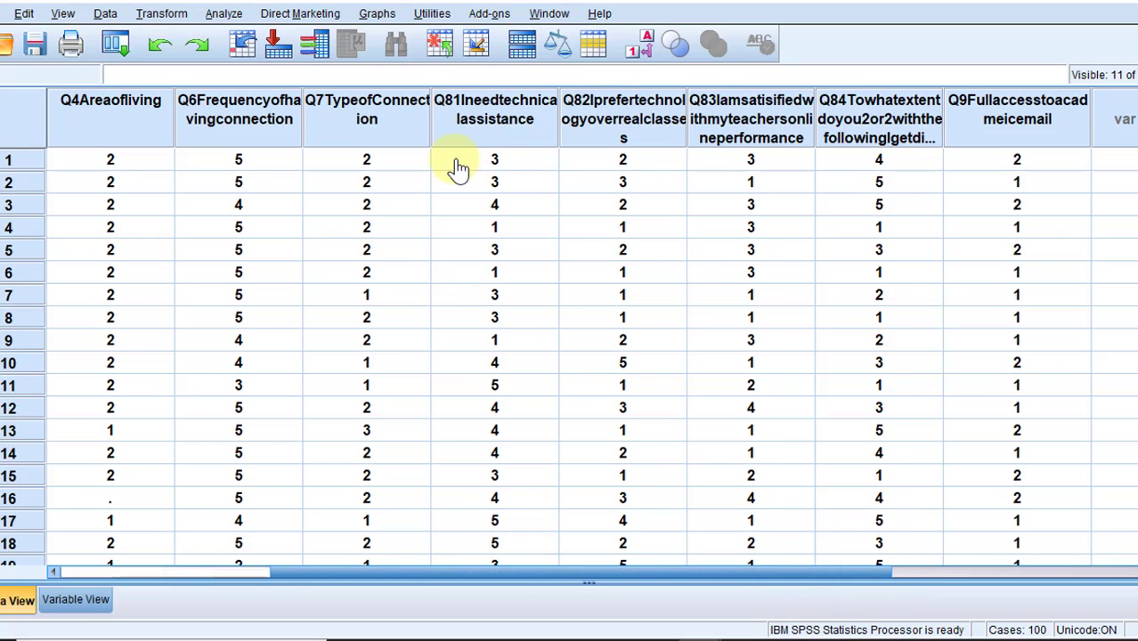
click(225, 14)
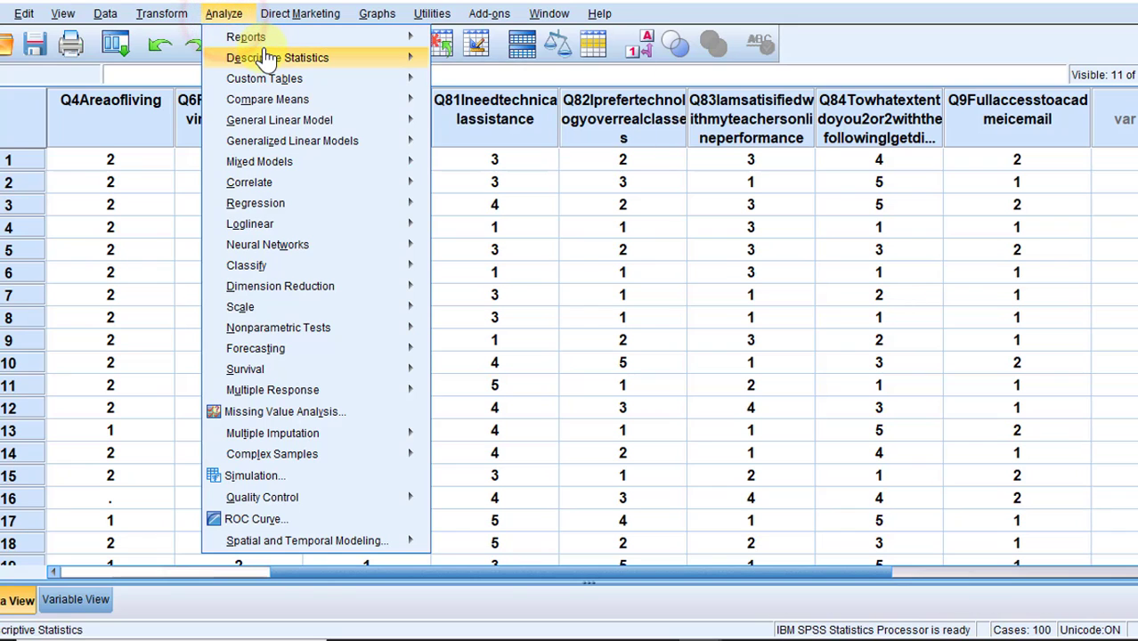
mouse_move(267, 57)
click(499, 87)
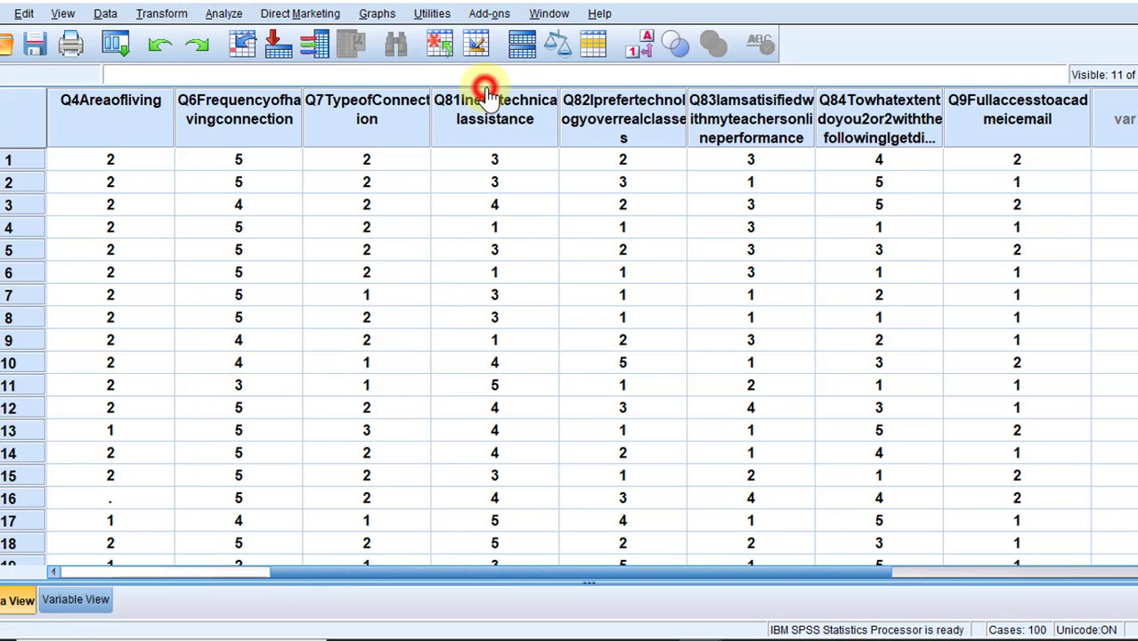
- Put Q8-1 to Q8-4 into the Descriptives Variable(s) list
click(619, 294)
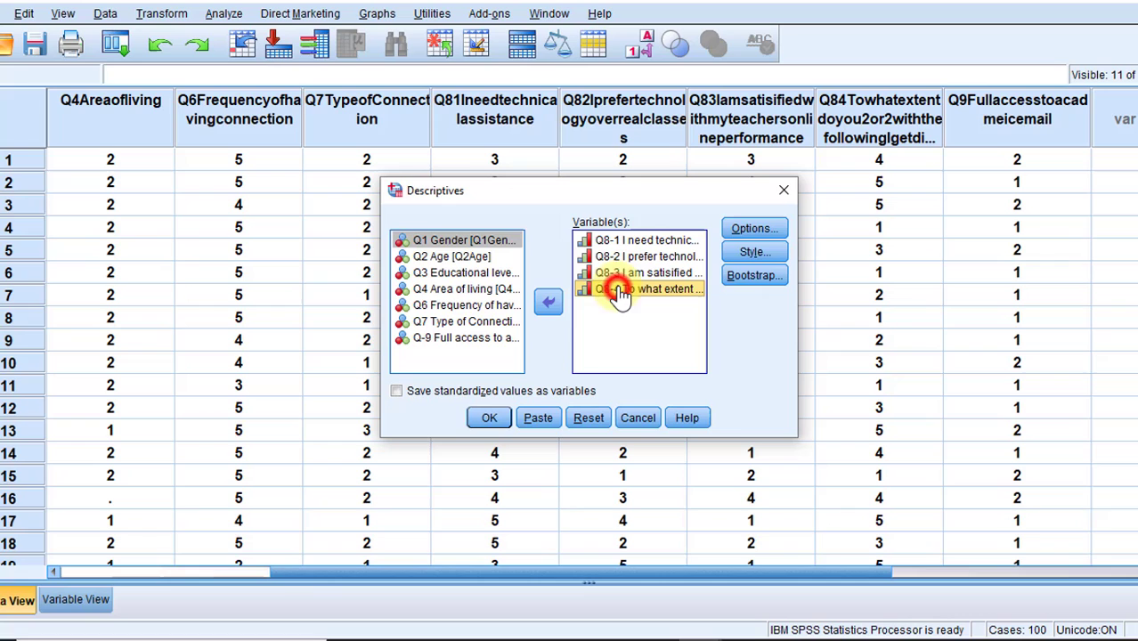
shift+click(615, 274)
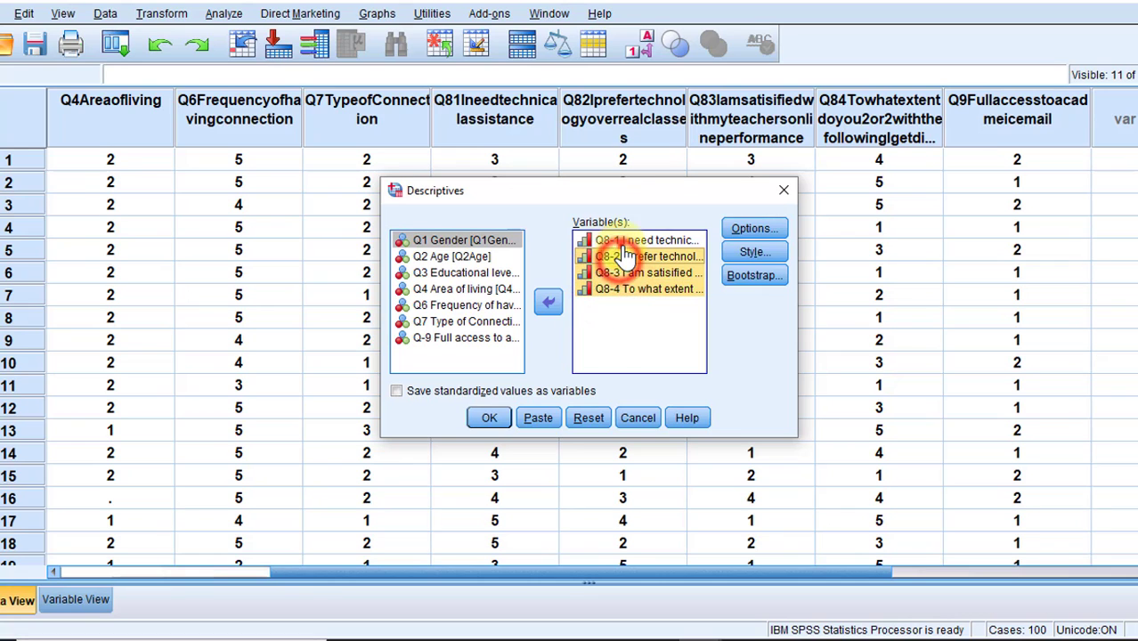
shift+click(614, 240)
click(548, 302)
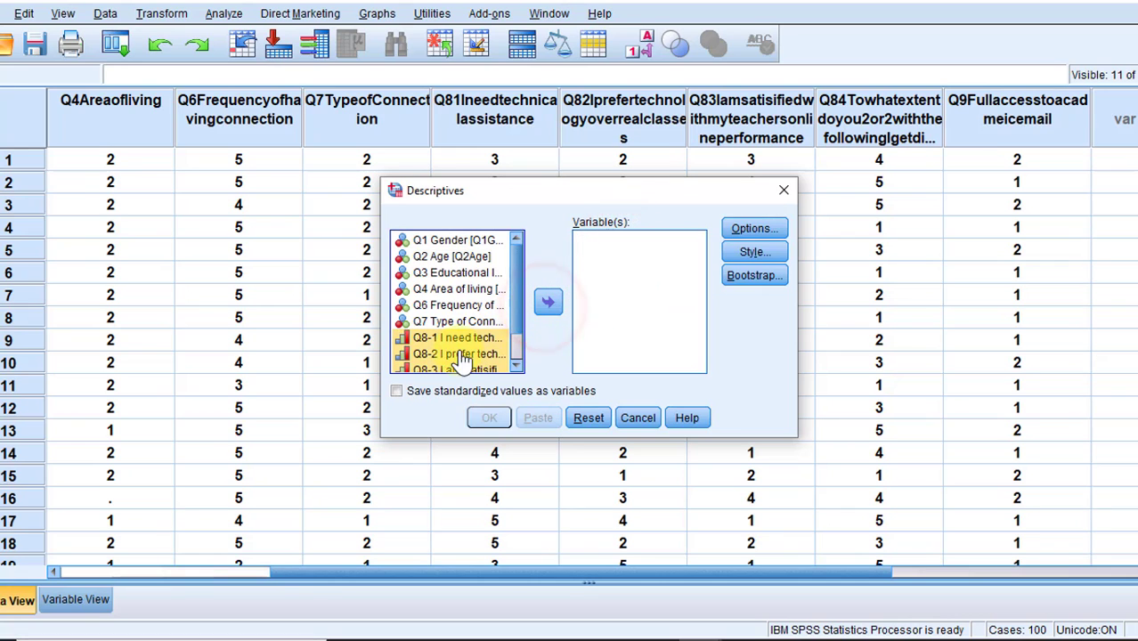
click(517, 368)
click(516, 368)
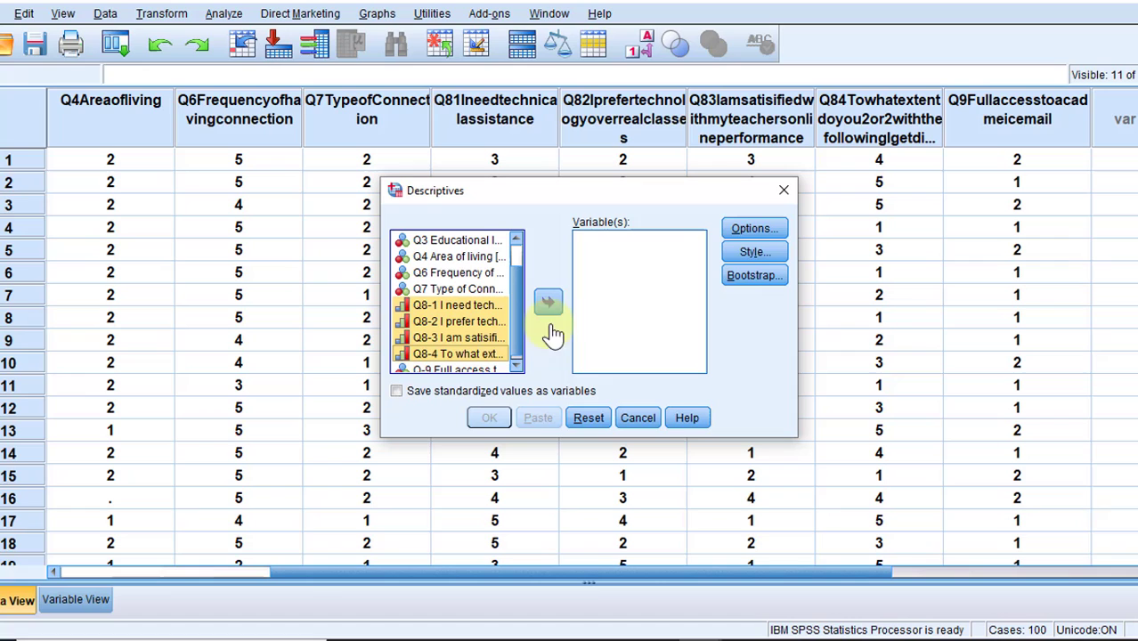
click(549, 305)
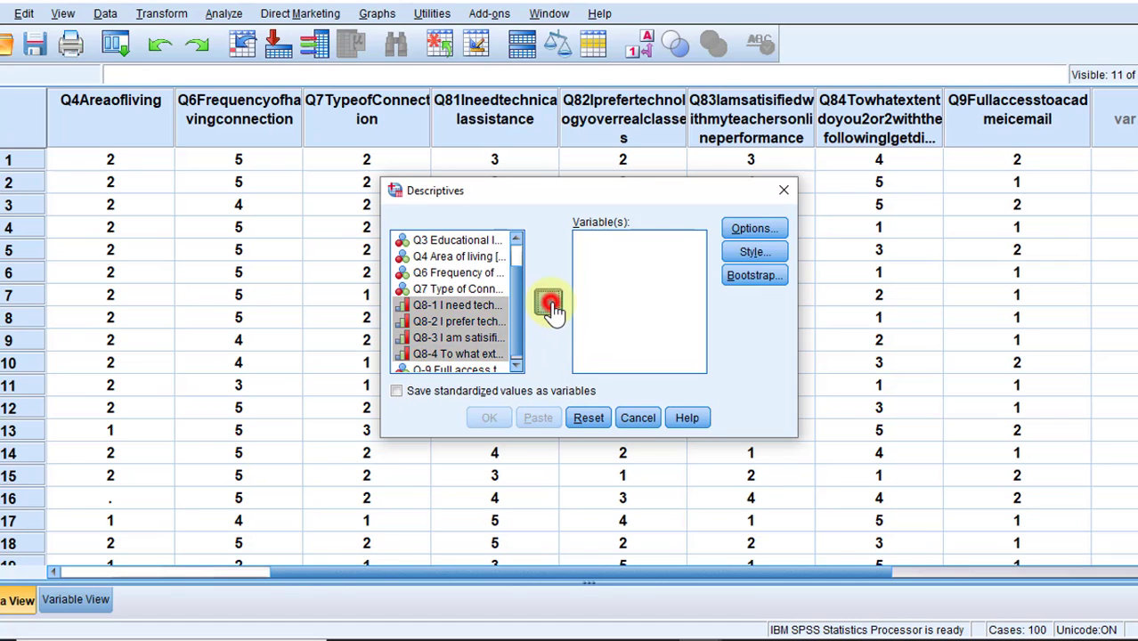
- Compute mean, std. deviation, minimum and maximum and run the descriptives
click(734, 234)
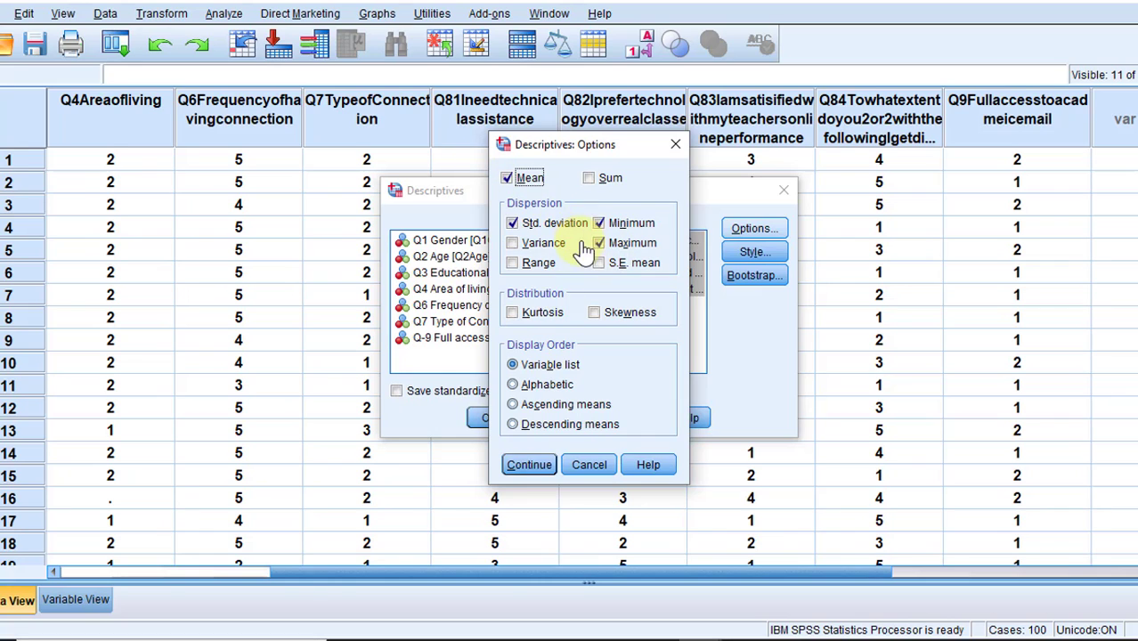
click(540, 465)
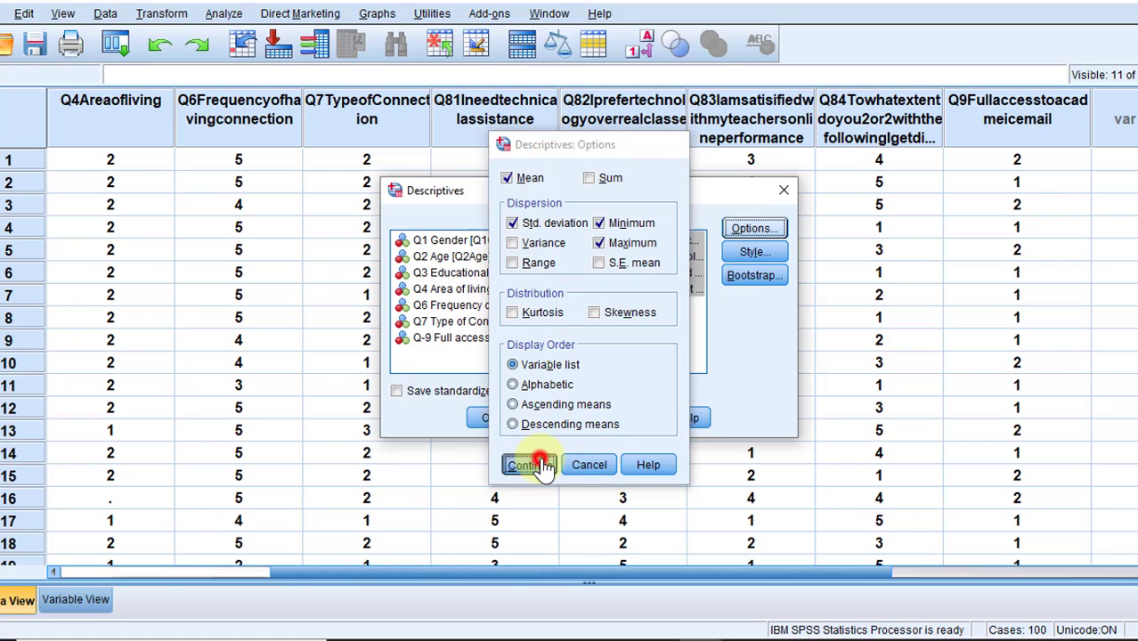
click(492, 421)
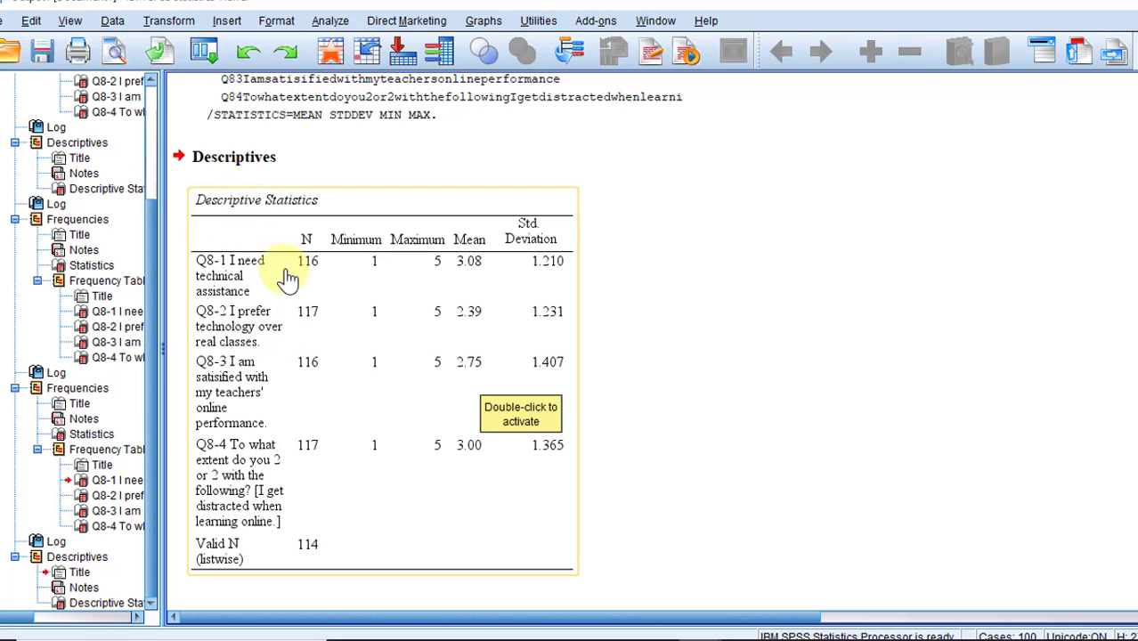
- Copy the Descriptive Statistics table and return to the Word document
right_click(331, 298)
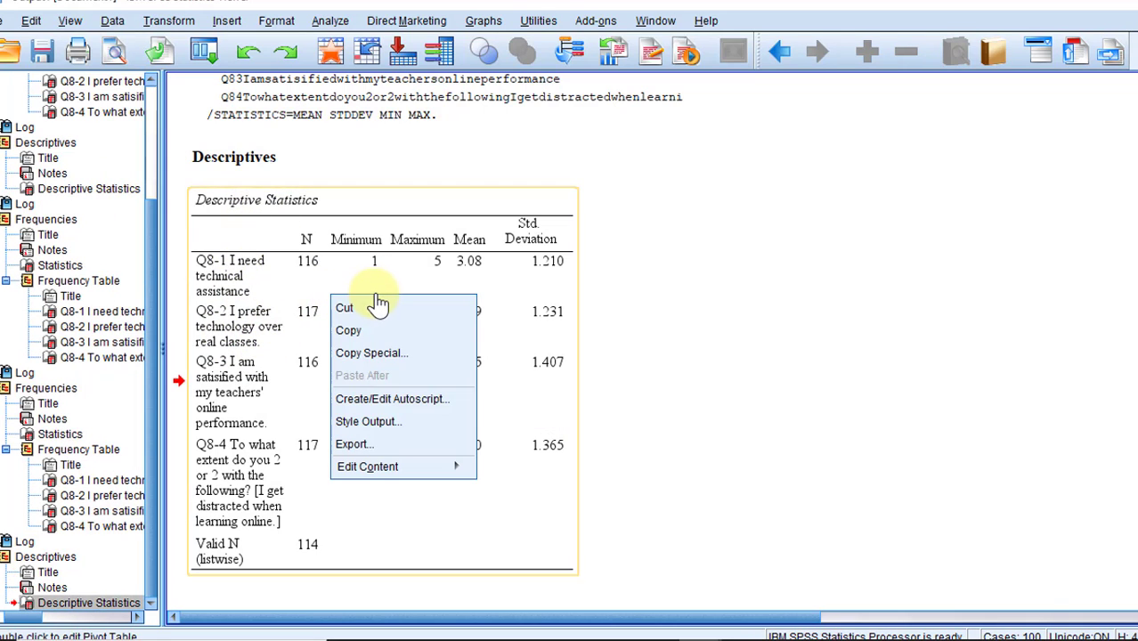
click(349, 331)
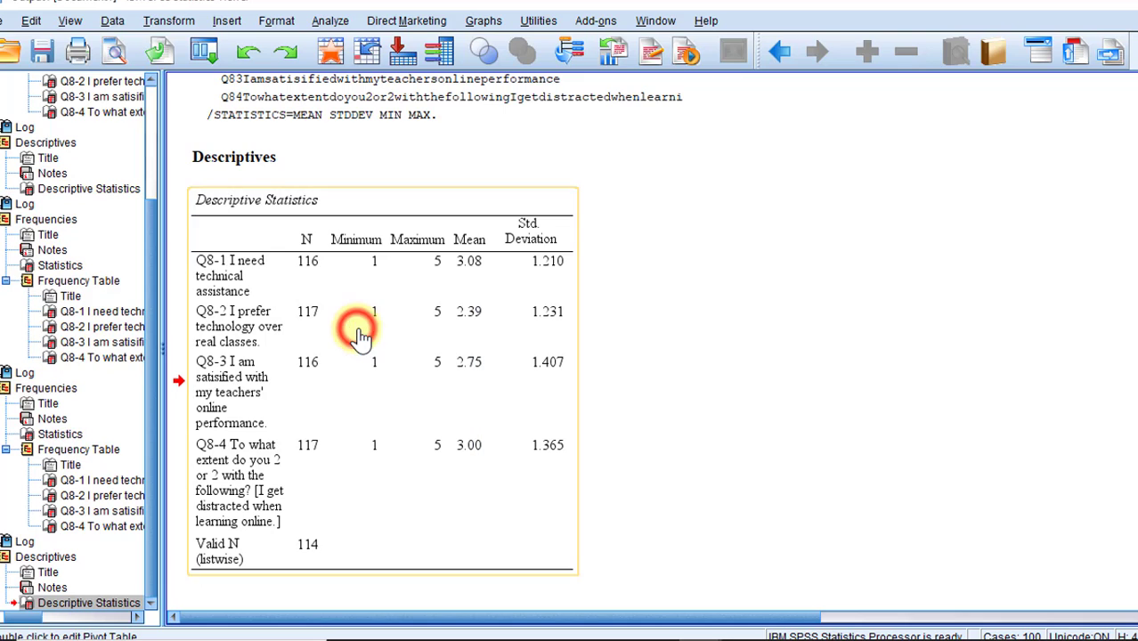
mouse_move(784, 634)
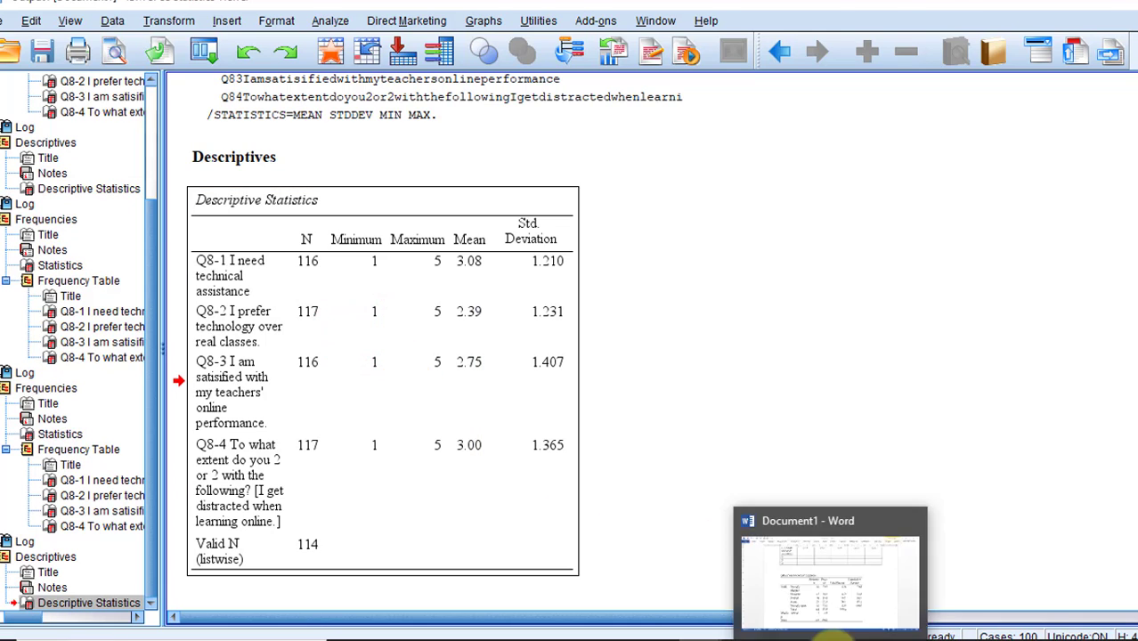
click(802, 579)
scroll(579, 517, down, 3)
- Paste the Descriptive Statistics table below the frequency table and widen Std. Deviation
click(356, 335)
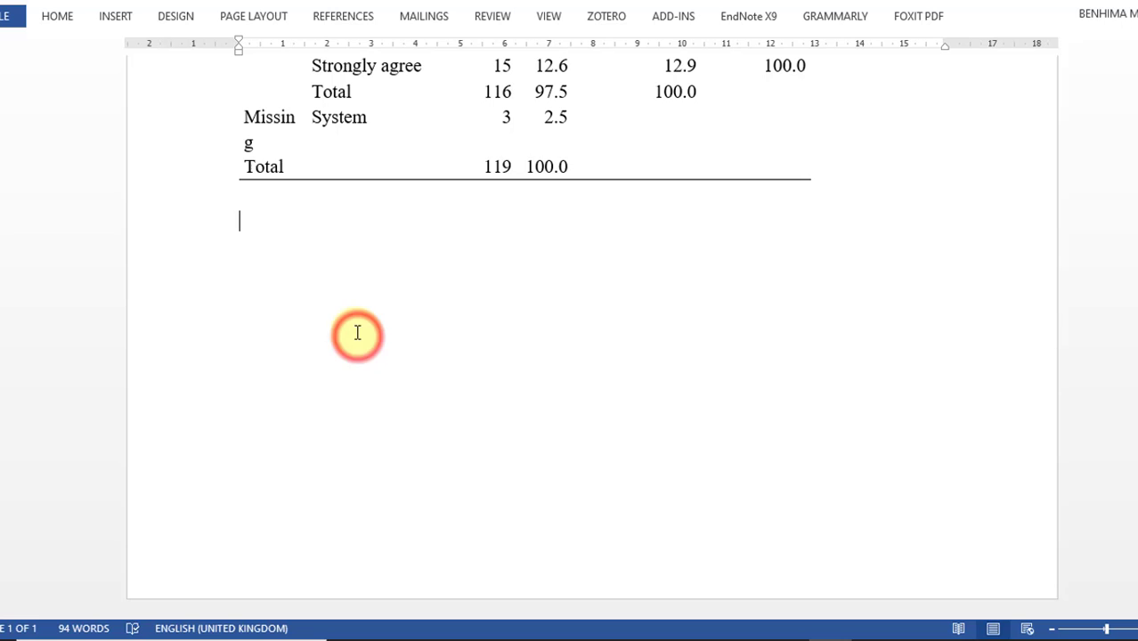
key(ctrl+v)
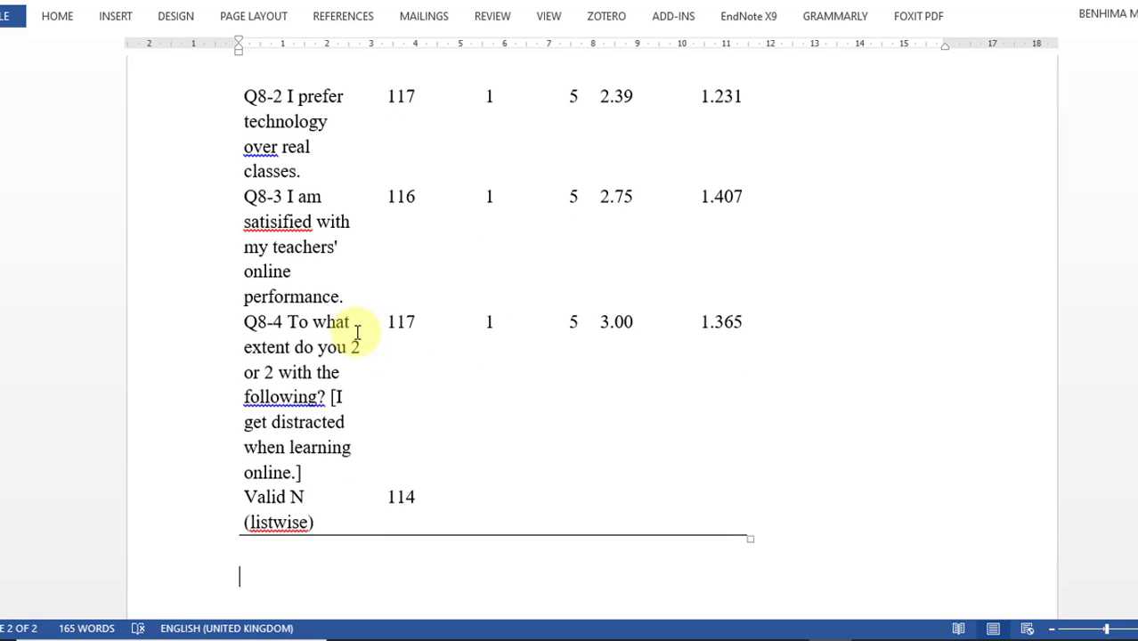
scroll(356, 331, up, 10)
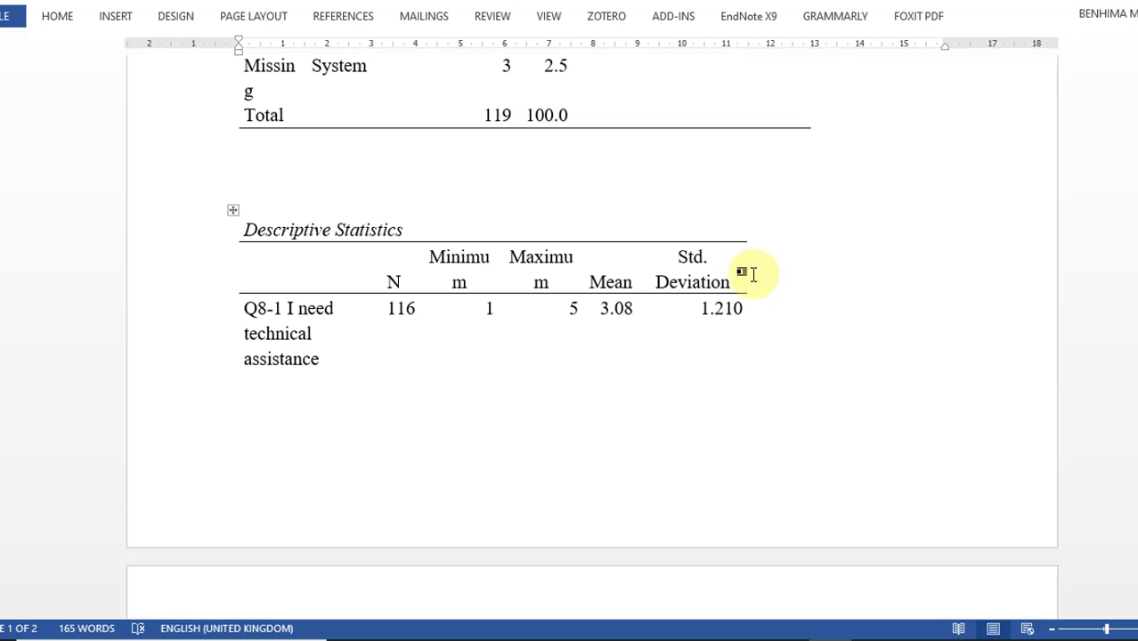
drag(745, 277, 815, 280)
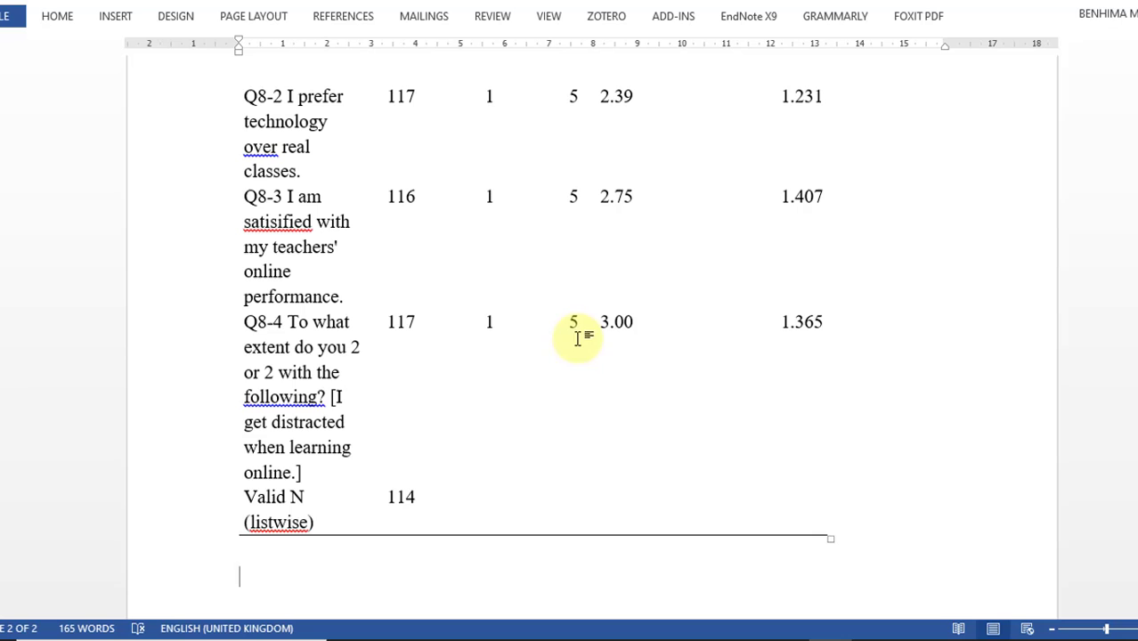
- Delete the Valid N (listwise) row from the pasted table
drag(792, 519, 267, 501)
right_click(267, 500)
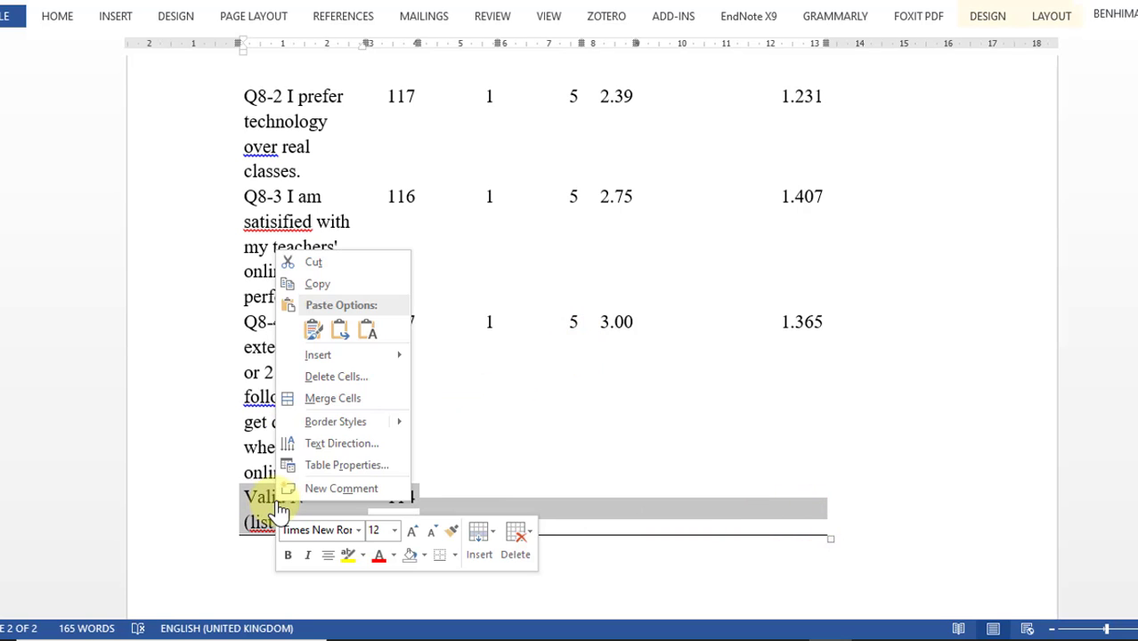
click(334, 377)
click(545, 349)
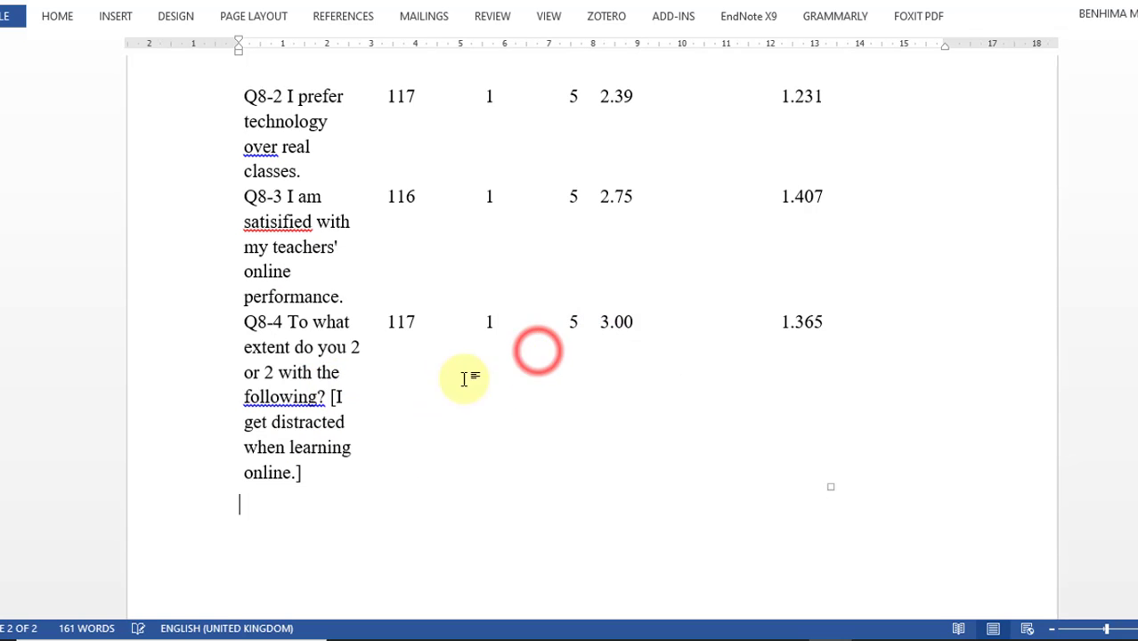
scroll(564, 402, up, 10)
scroll(583, 410, down, 5)
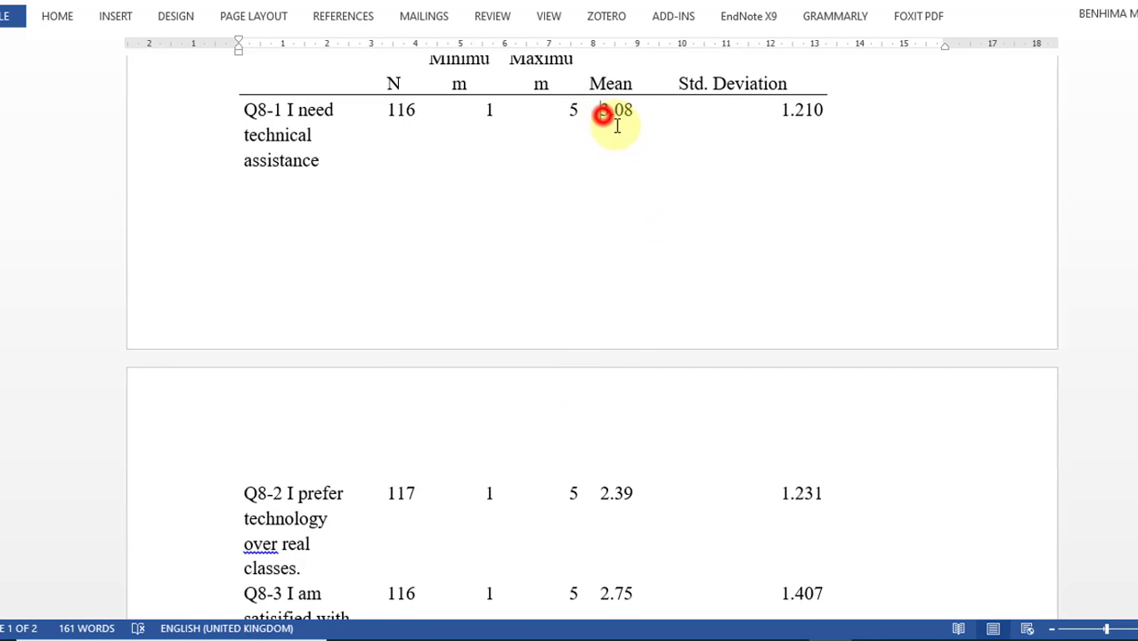
drag(604, 114, 622, 436)
scroll(622, 423, up, 5)
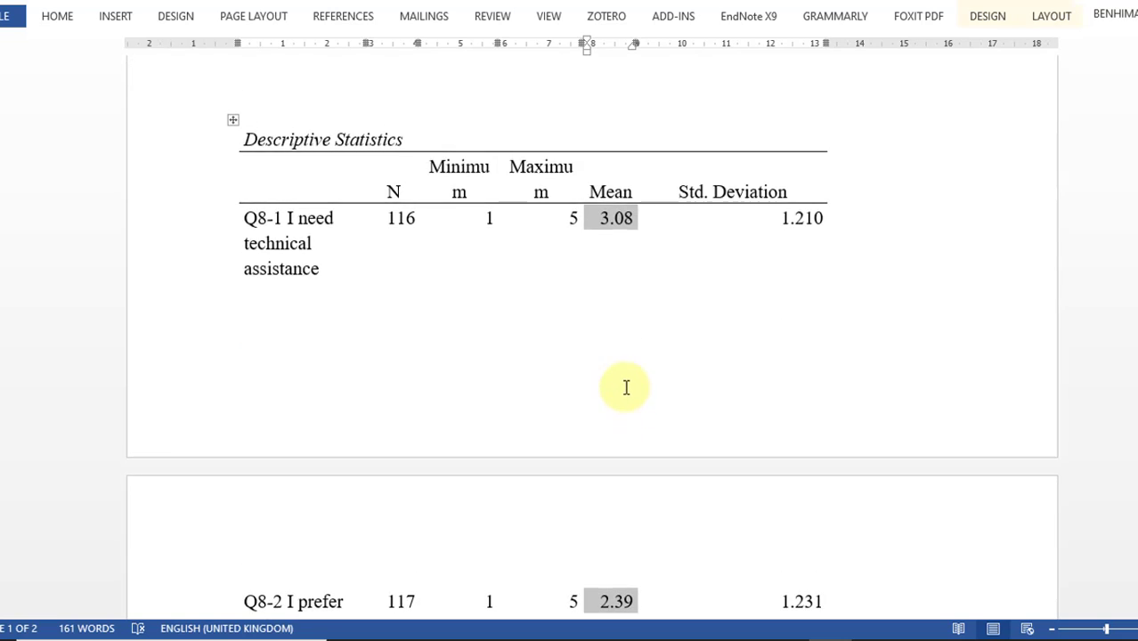
scroll(626, 388, up, 10)
scroll(629, 326, down, 8)
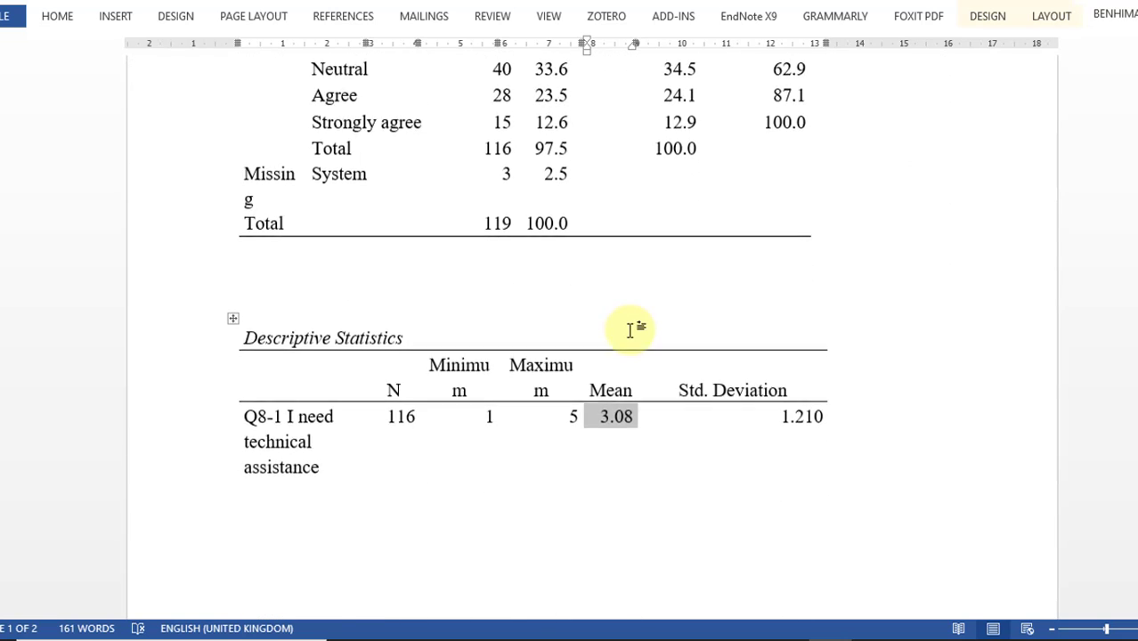
scroll(632, 285, down, 4)
scroll(635, 236, up, 2)
click(638, 227)
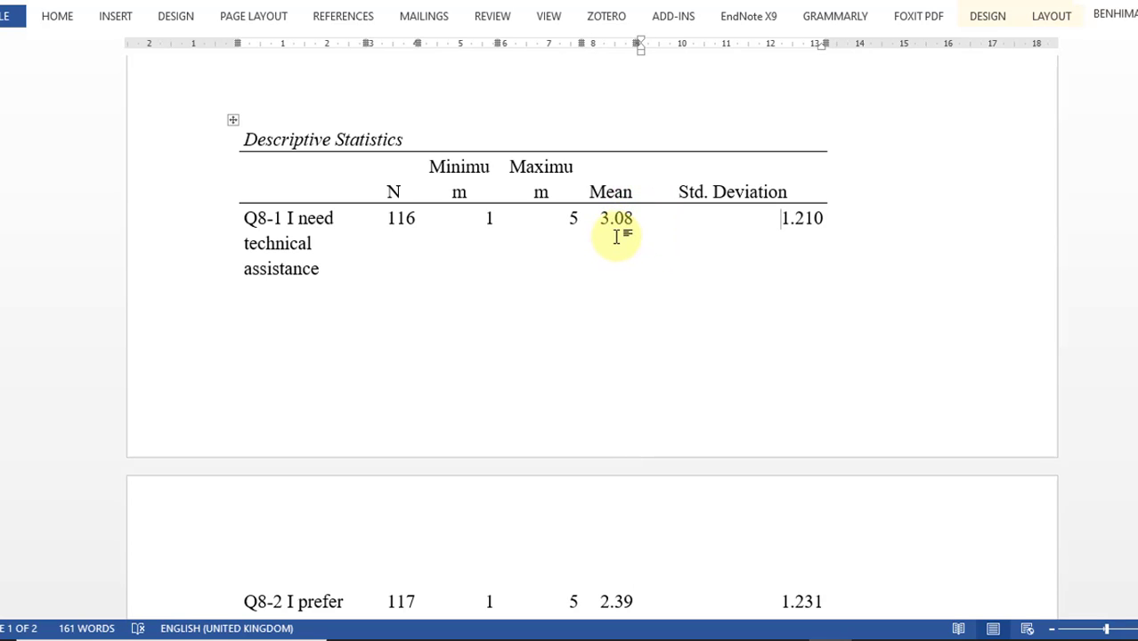
scroll(621, 258, up, 4)
scroll(310, 419, down, 4)
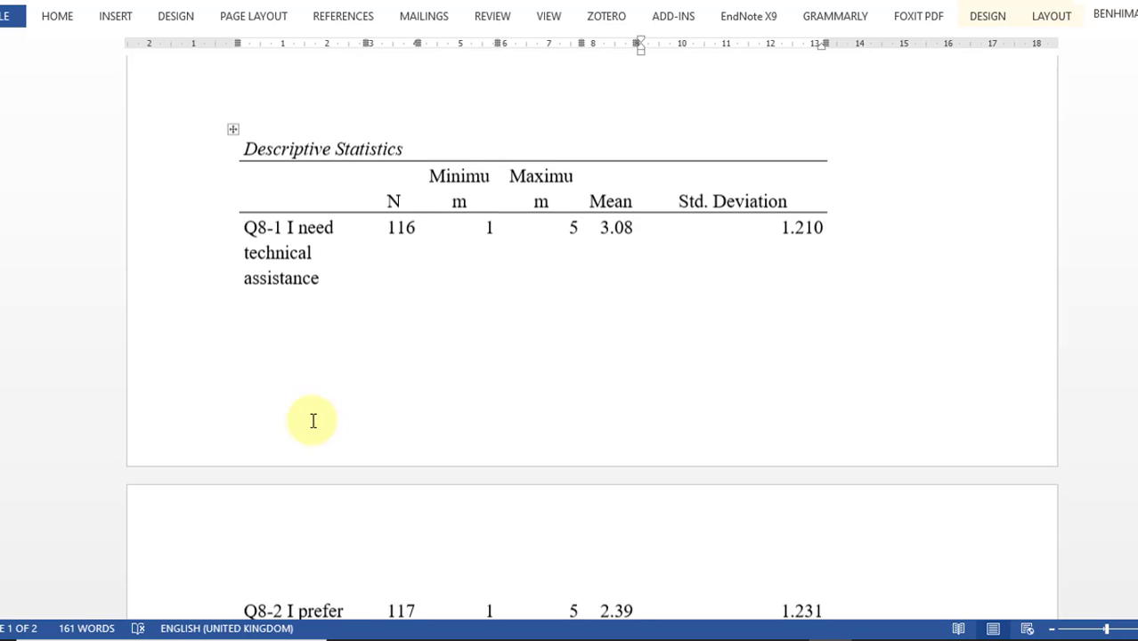
scroll(403, 295, up, 8)
scroll(403, 296, up, 10)
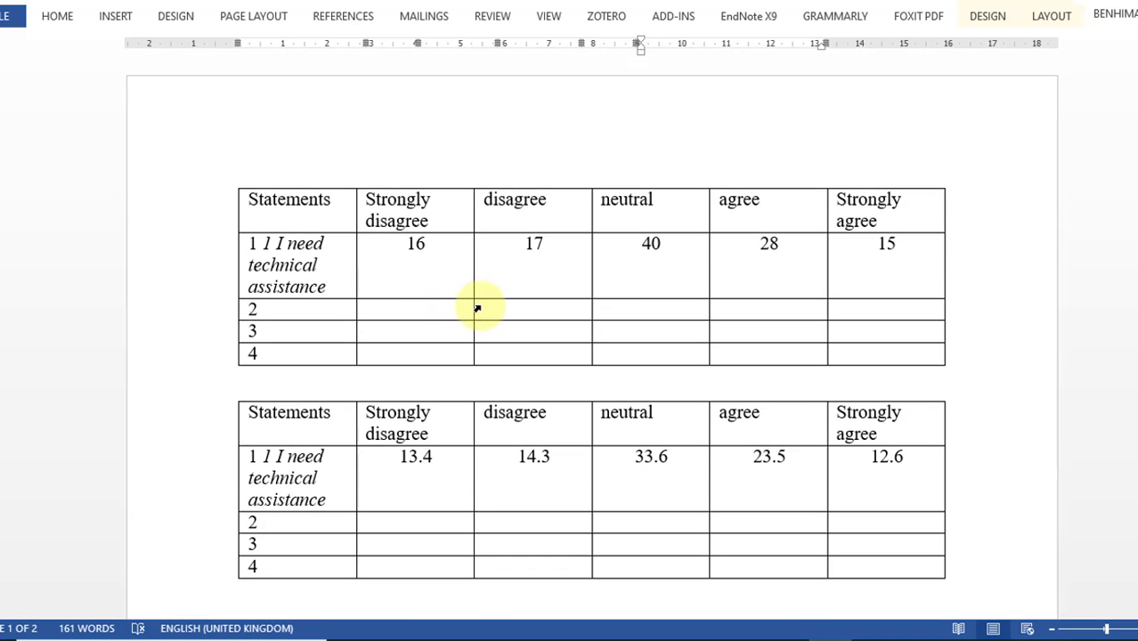
double_click(645, 243)
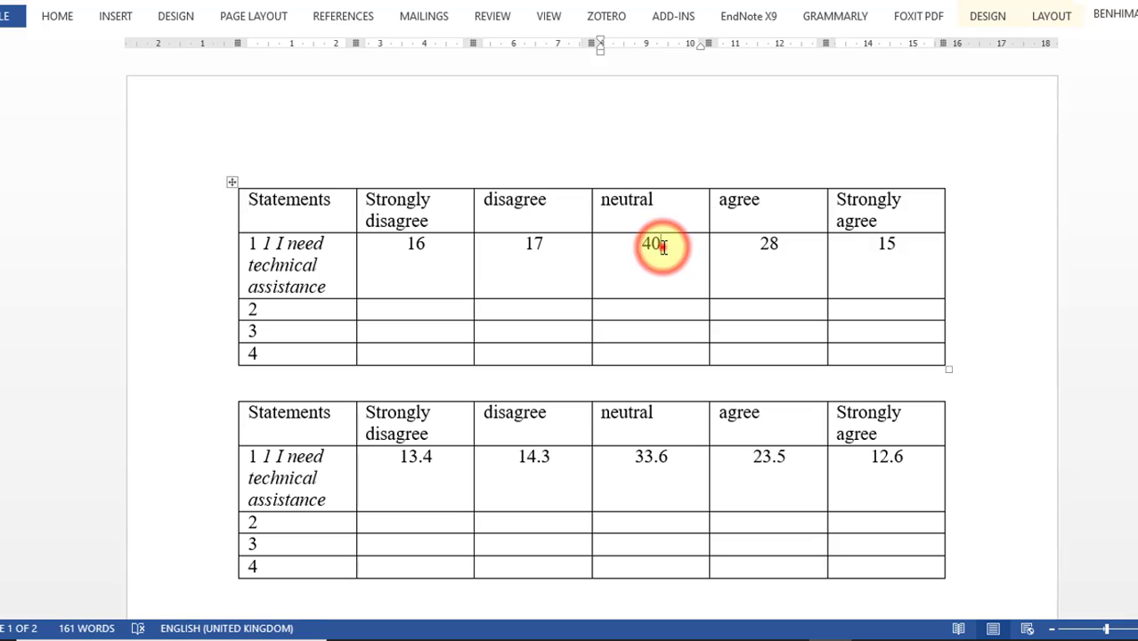
drag(664, 247, 409, 250)
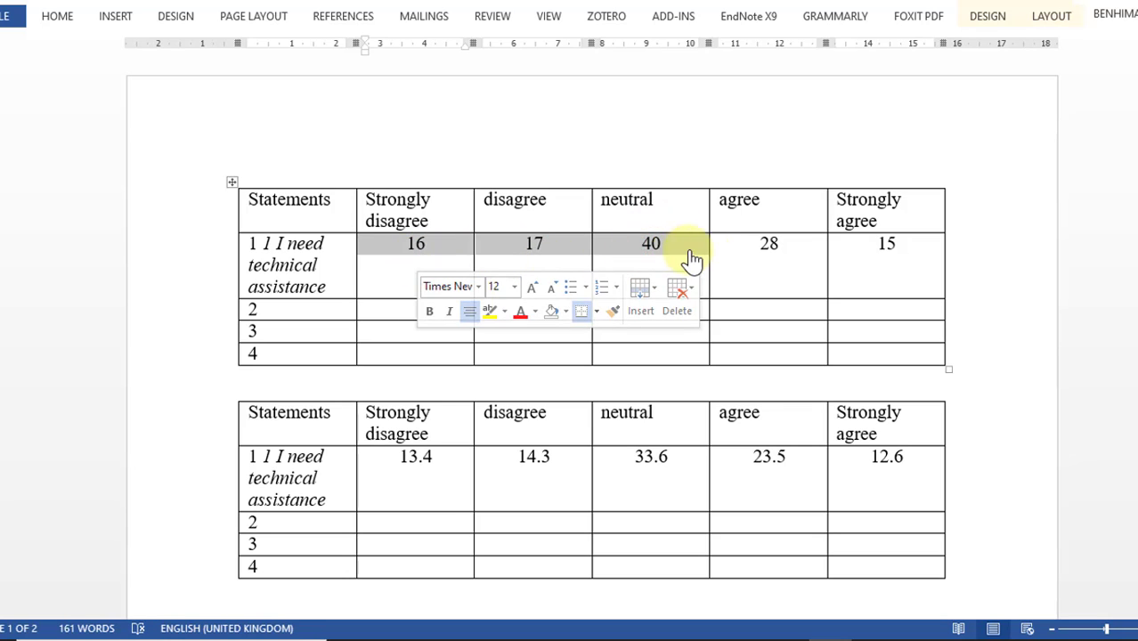
drag(732, 249, 856, 249)
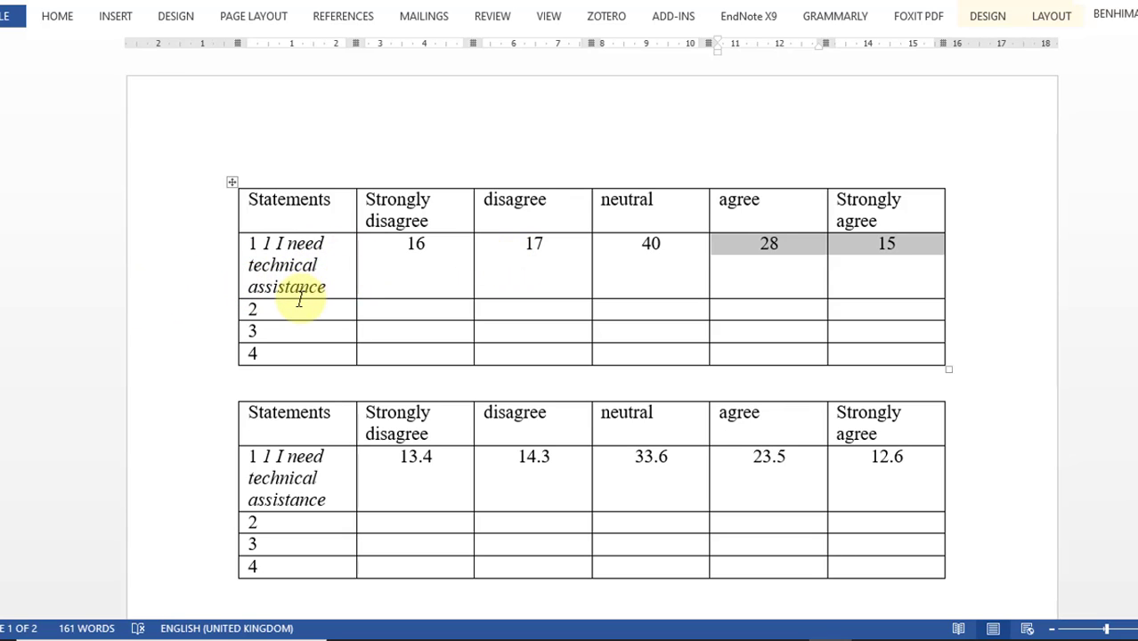
- Add a blank line between the tables and a 'Percent' line under 'Table 2'
click(310, 172)
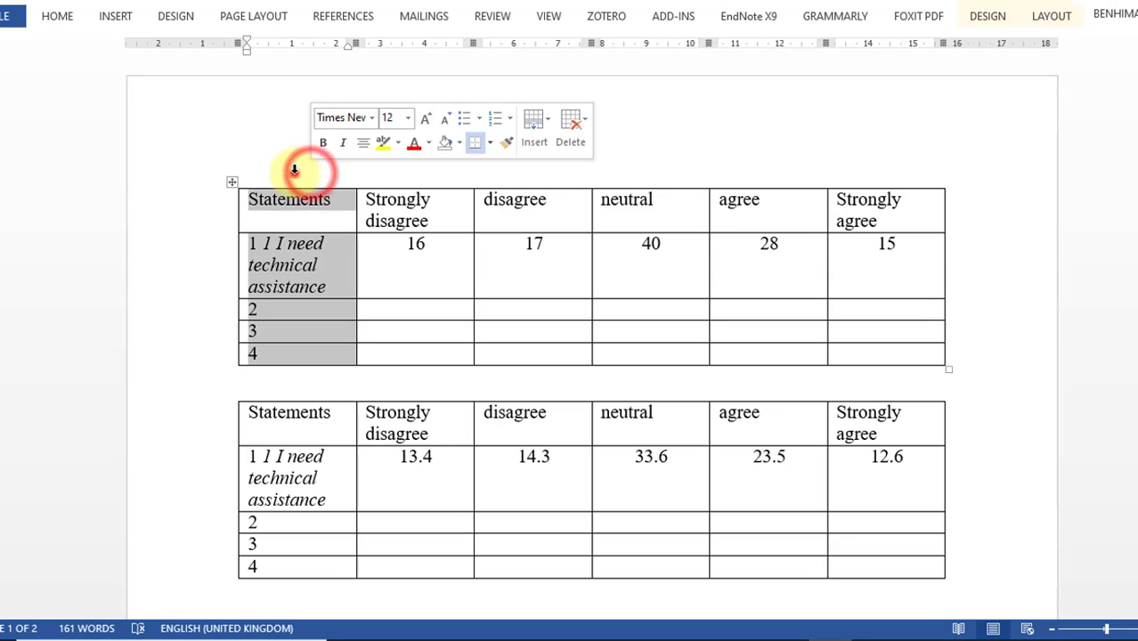
click(254, 165)
click(230, 193)
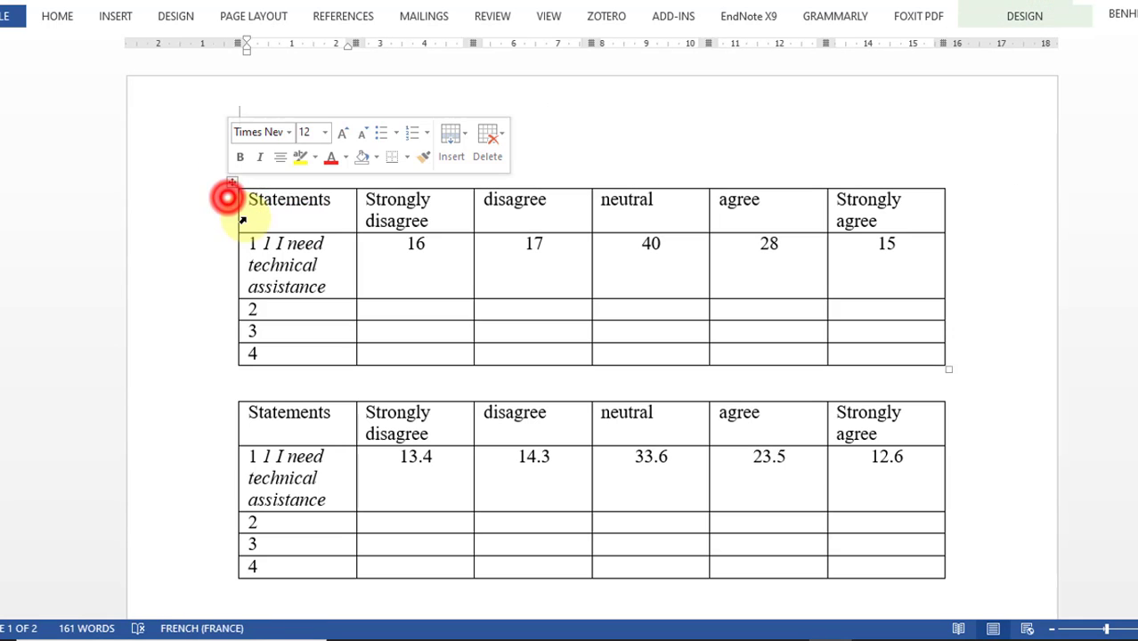
click(232, 182)
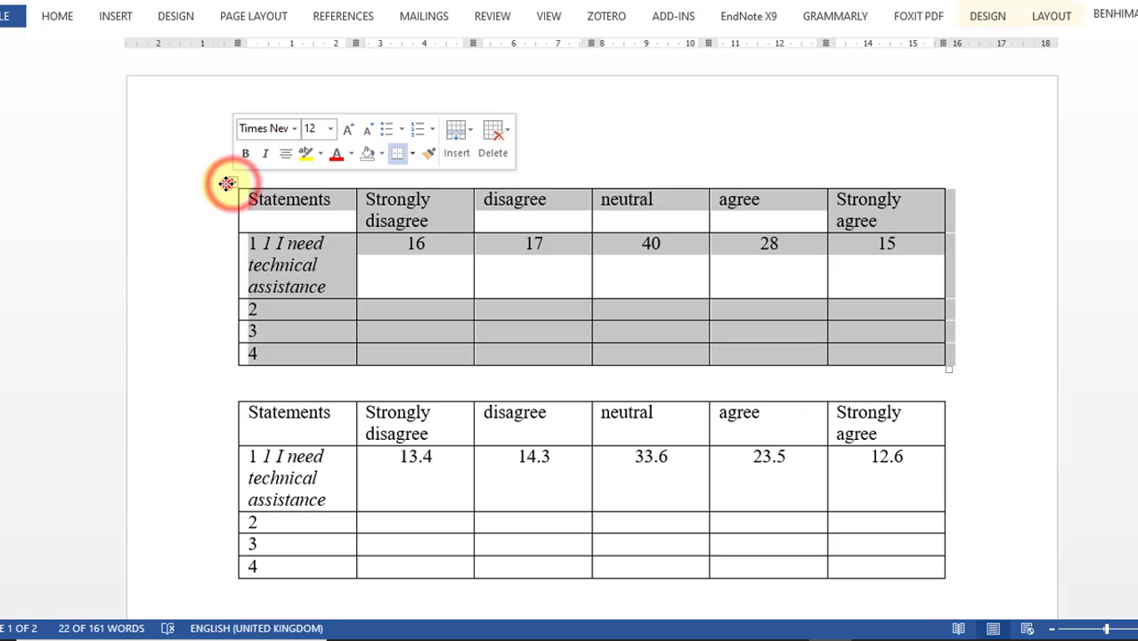
click(269, 179)
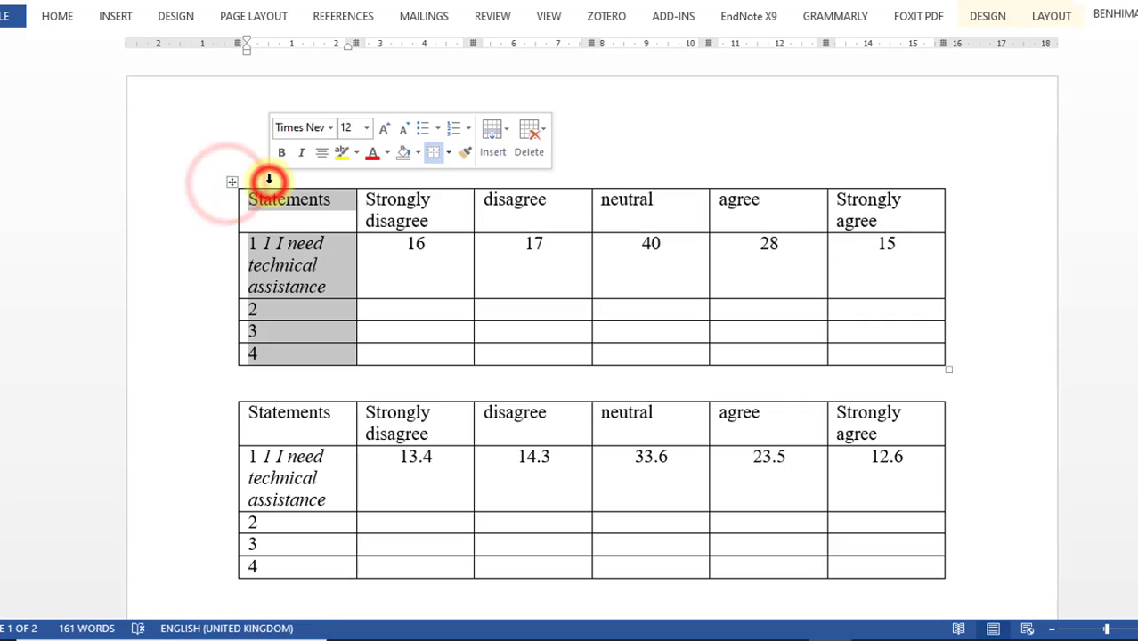
click(212, 214)
click(272, 386)
key(Return)
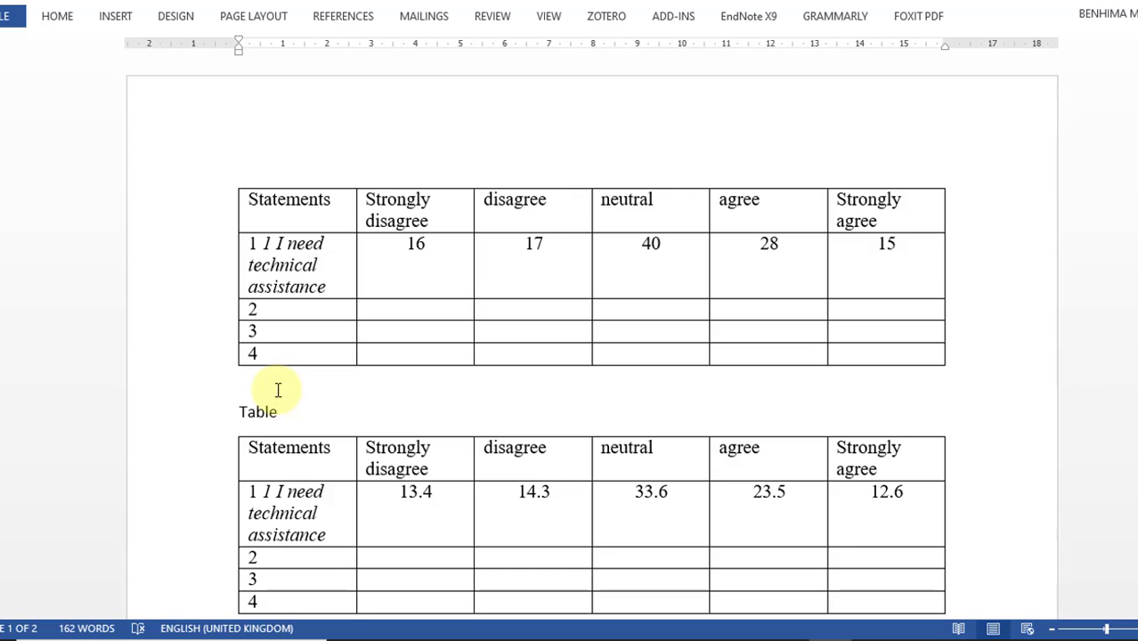
key(Return)
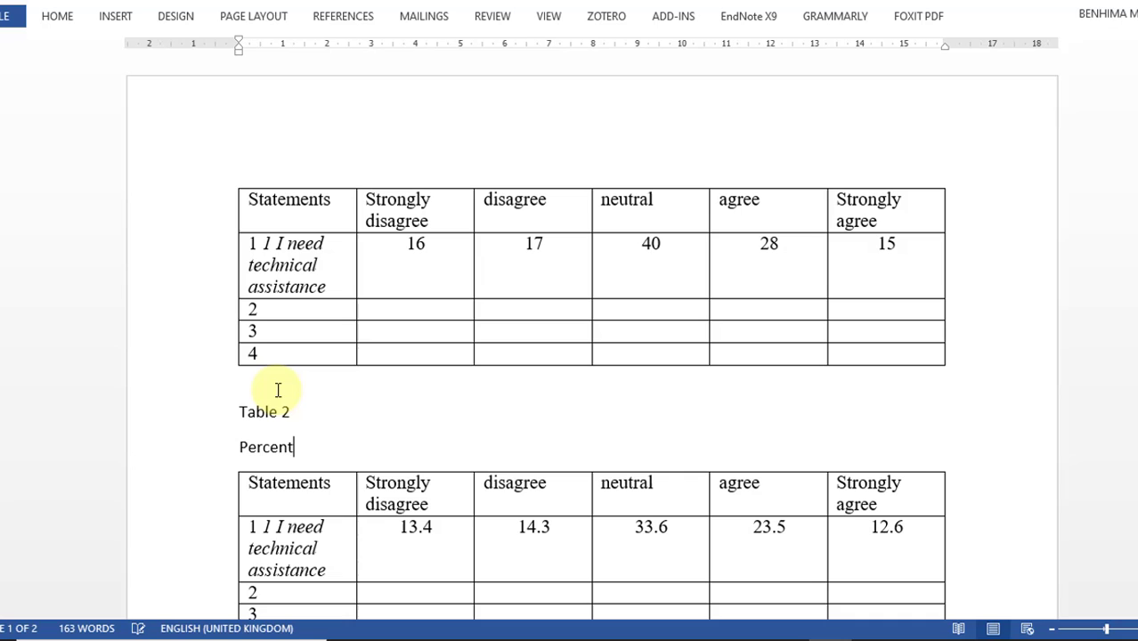
- Make the 'Table 2' label bold and the 'Percent' title italic
triple_click(297, 411)
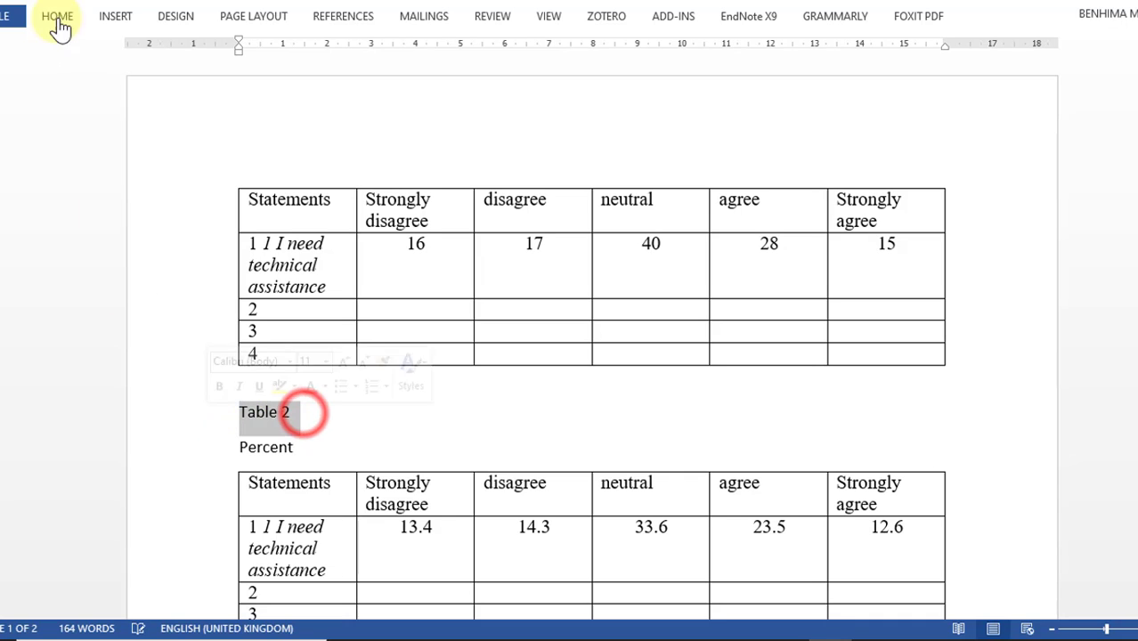
click(51, 25)
click(127, 75)
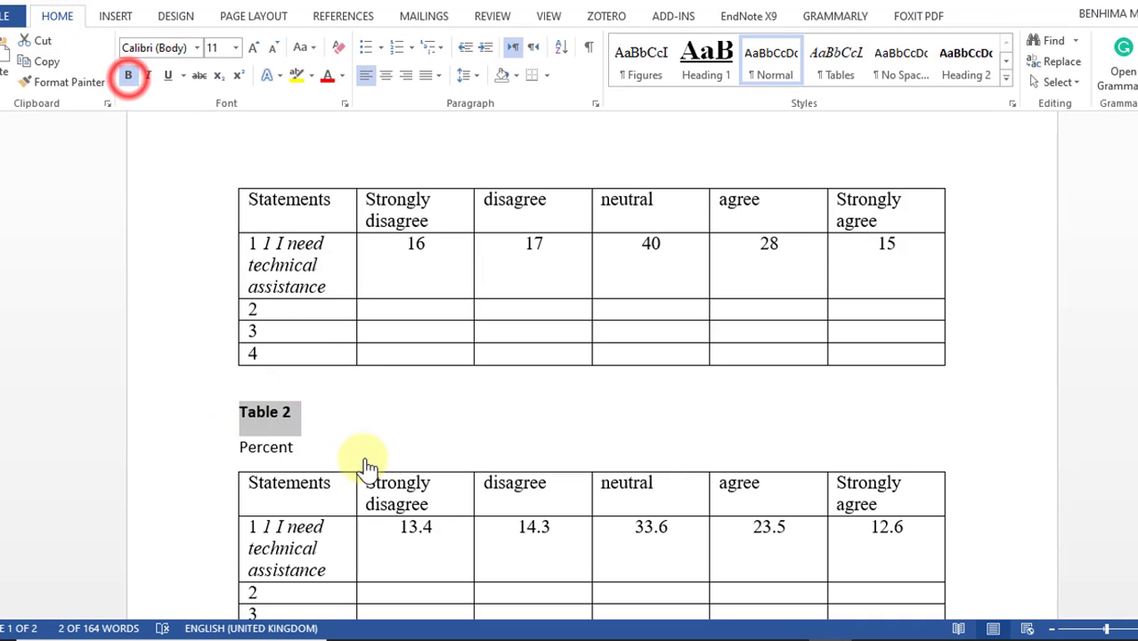
triple_click(312, 450)
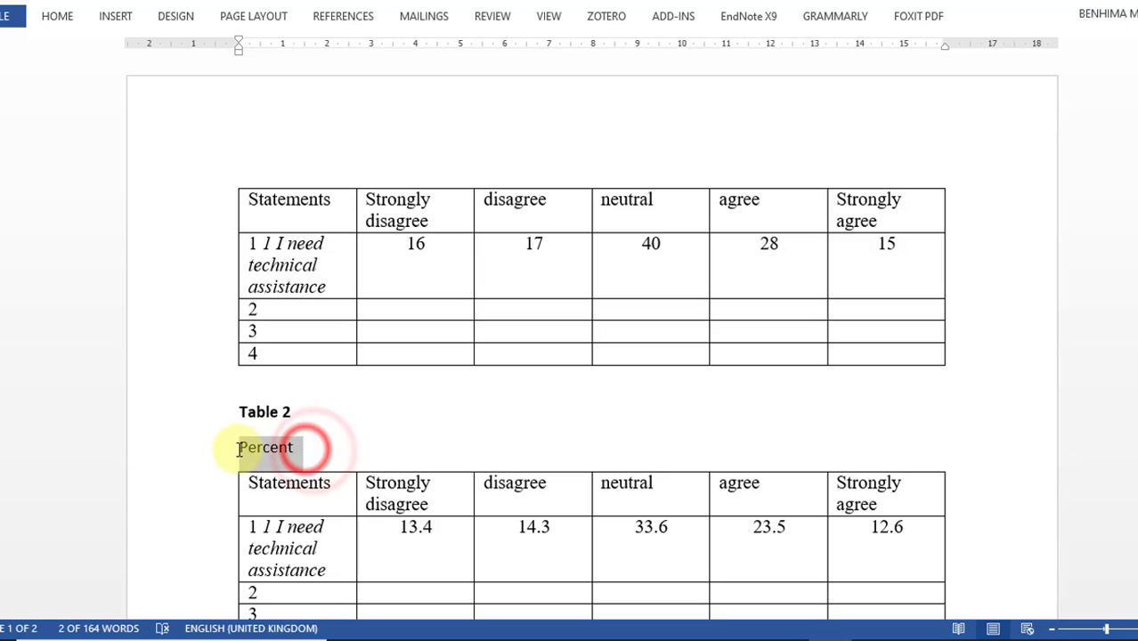
click(53, 27)
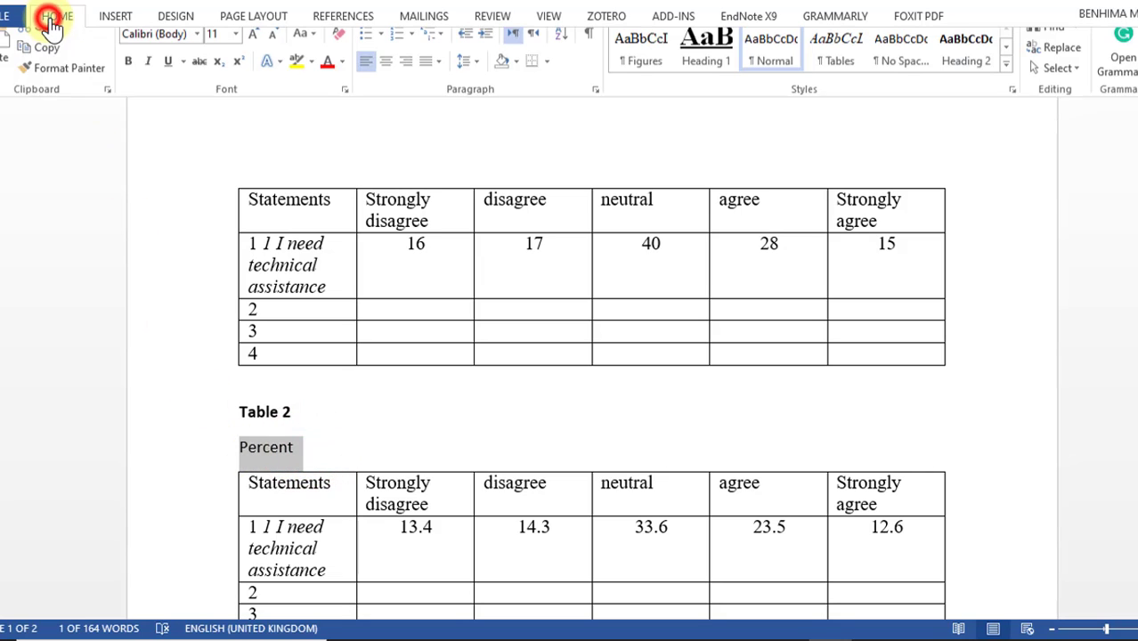
click(148, 76)
click(224, 185)
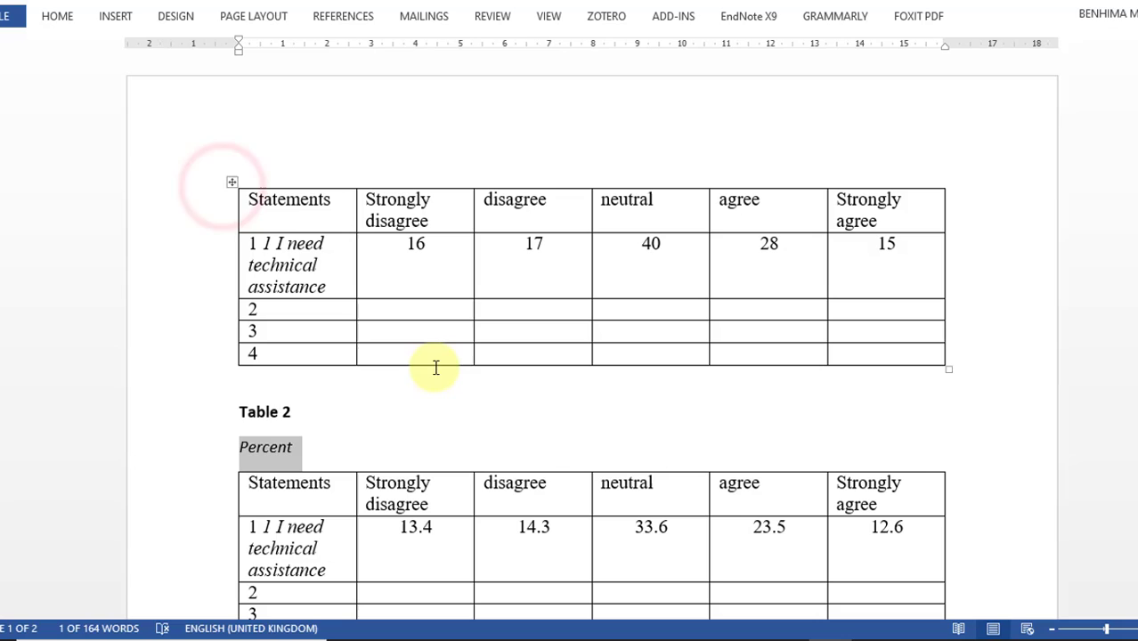
click(437, 366)
- Cut the frequency table and paste it back above Table 2
click(231, 183)
right_click(231, 183)
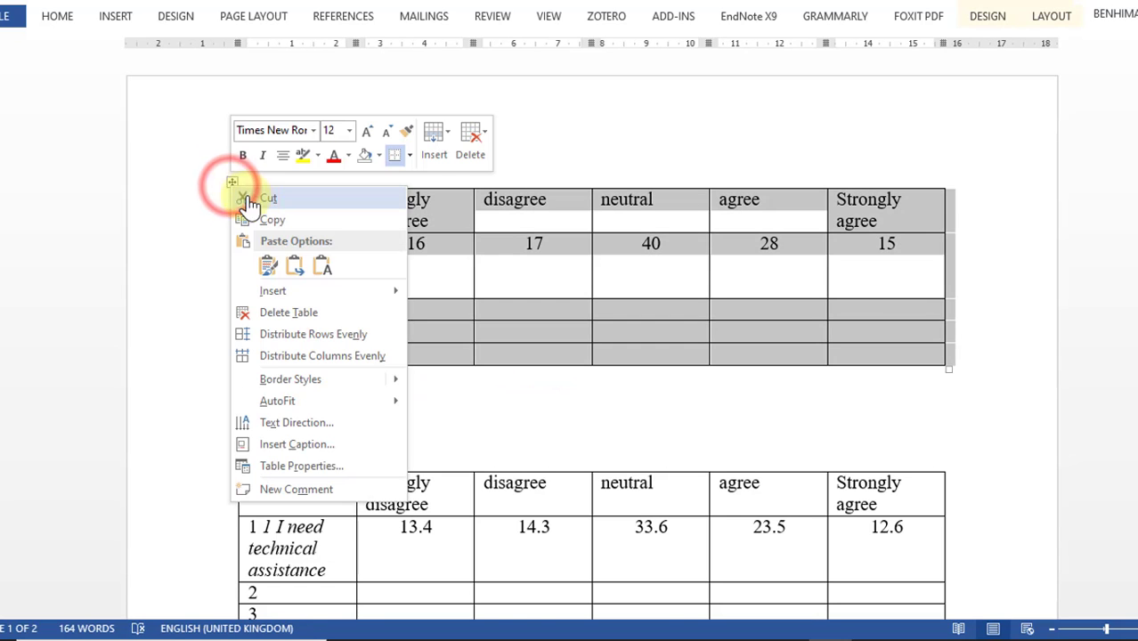
click(271, 210)
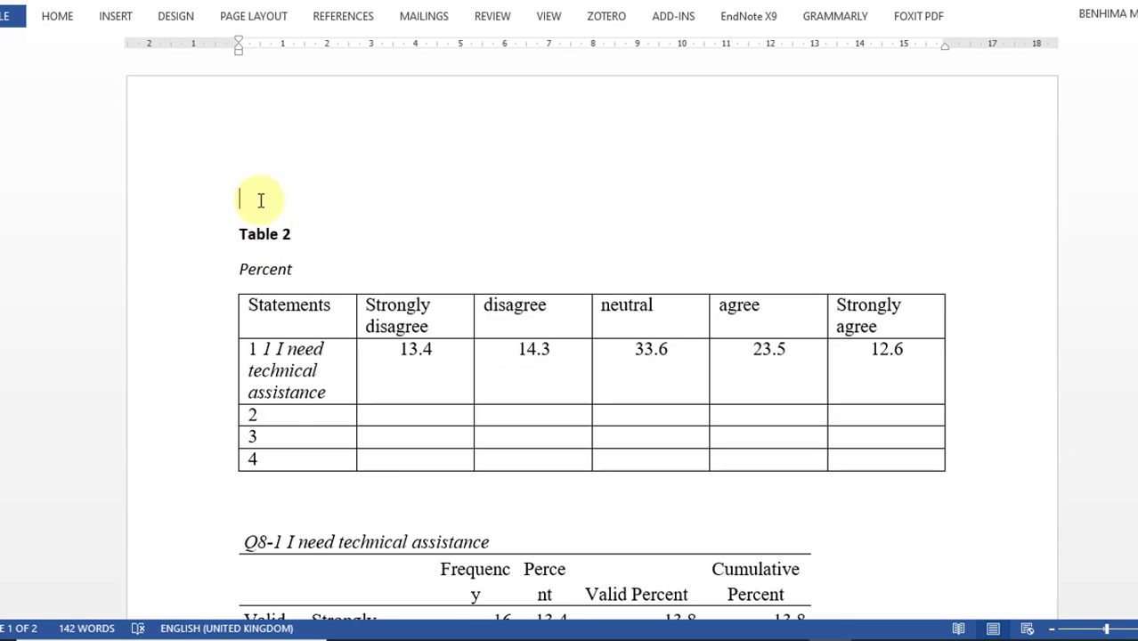
key(Return)
key(Return)
key(ctrl+v)
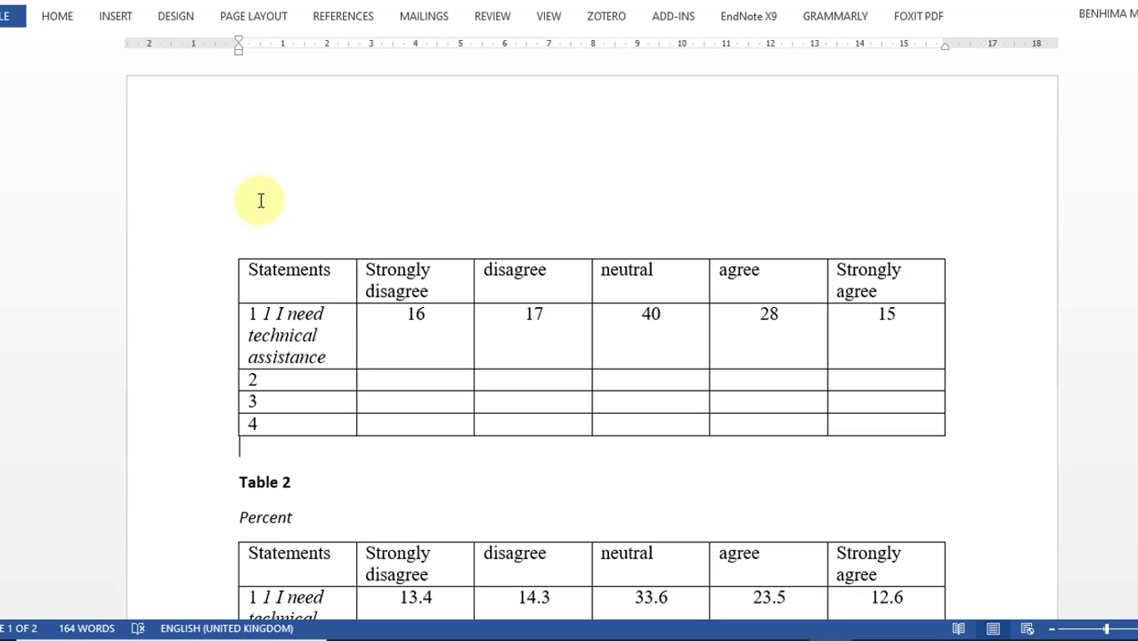
- Type the 'Table 1' and 'Frequency' labels above the frequency table
text(T)
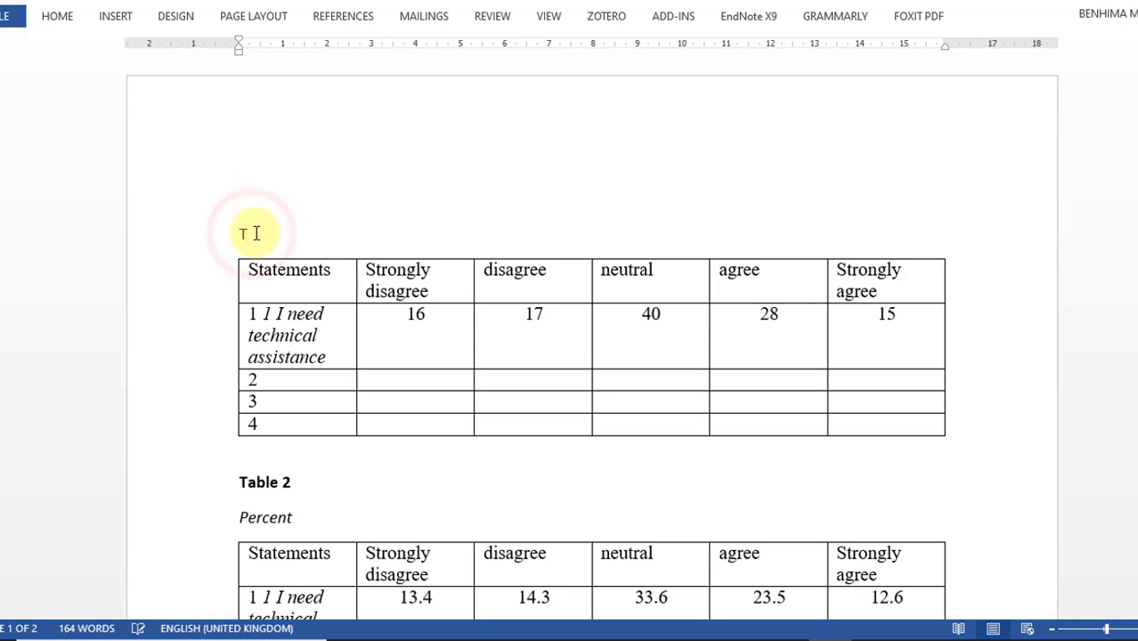
text(able 1)
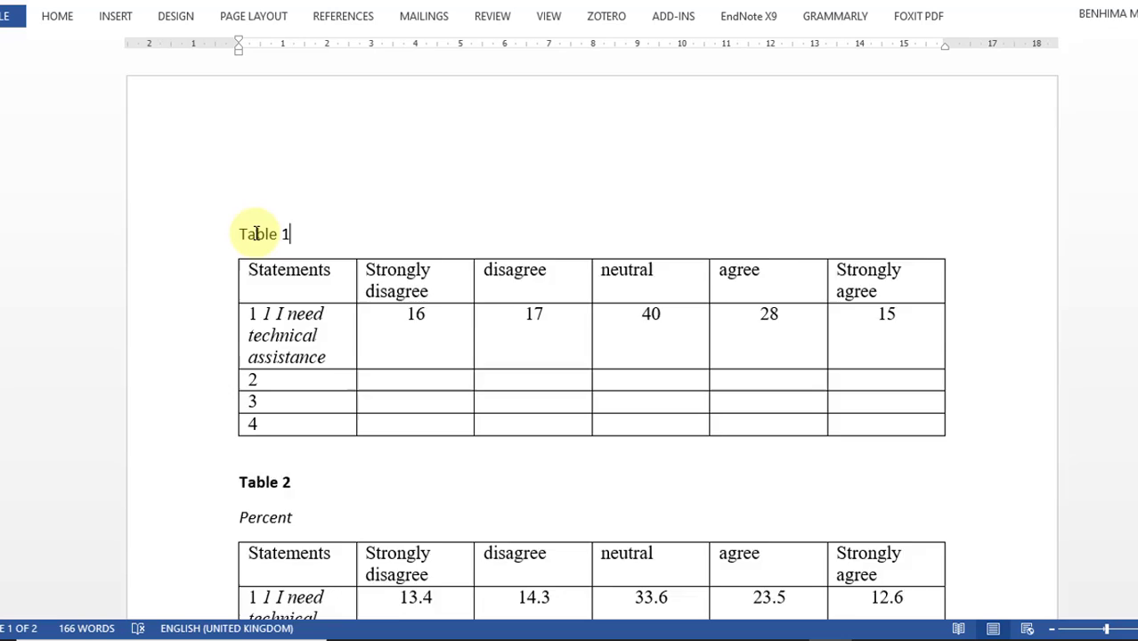
key(Return)
text(Frequency)
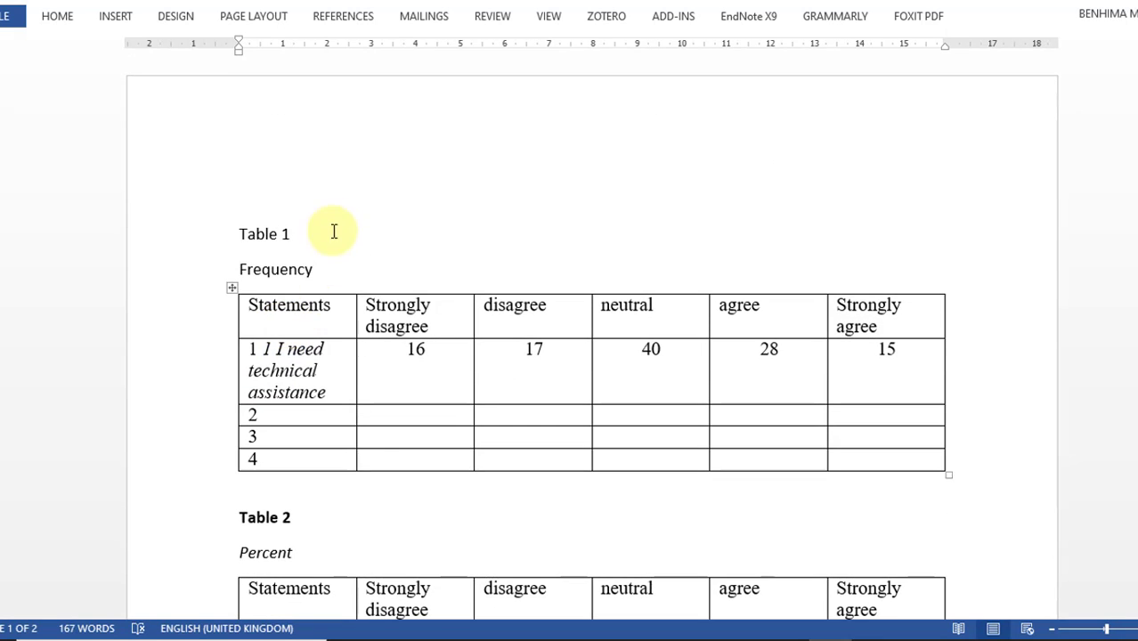
- Bold the 'Table 1' label and set 'Frequency' to 12 point
triple_click(311, 236)
click(63, 18)
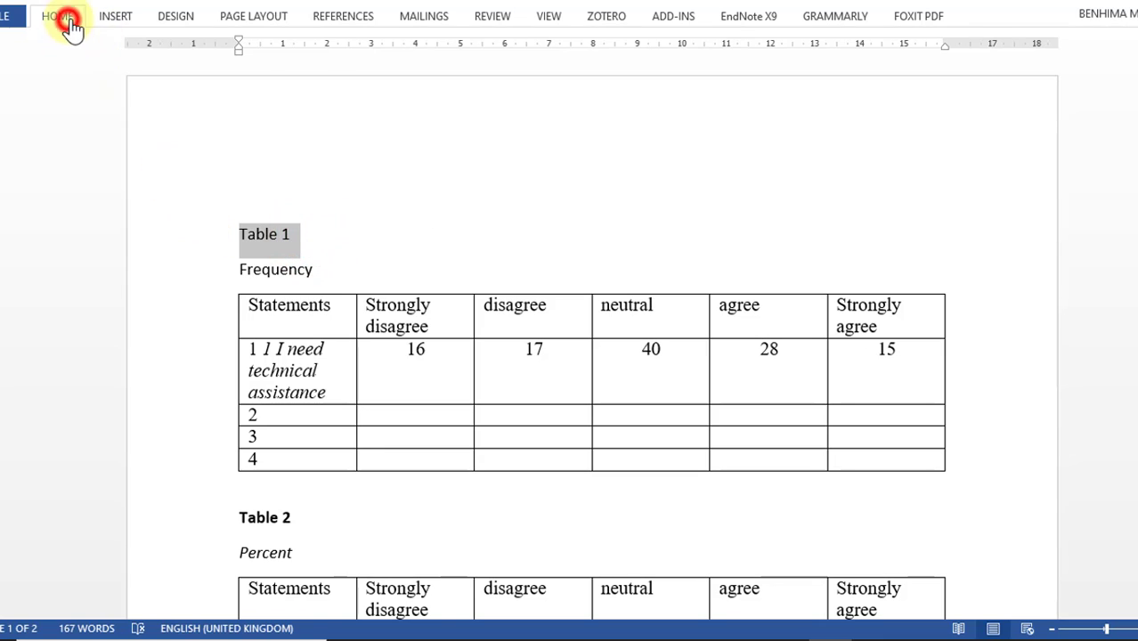
click(130, 78)
drag(317, 269, 243, 273)
click(53, 18)
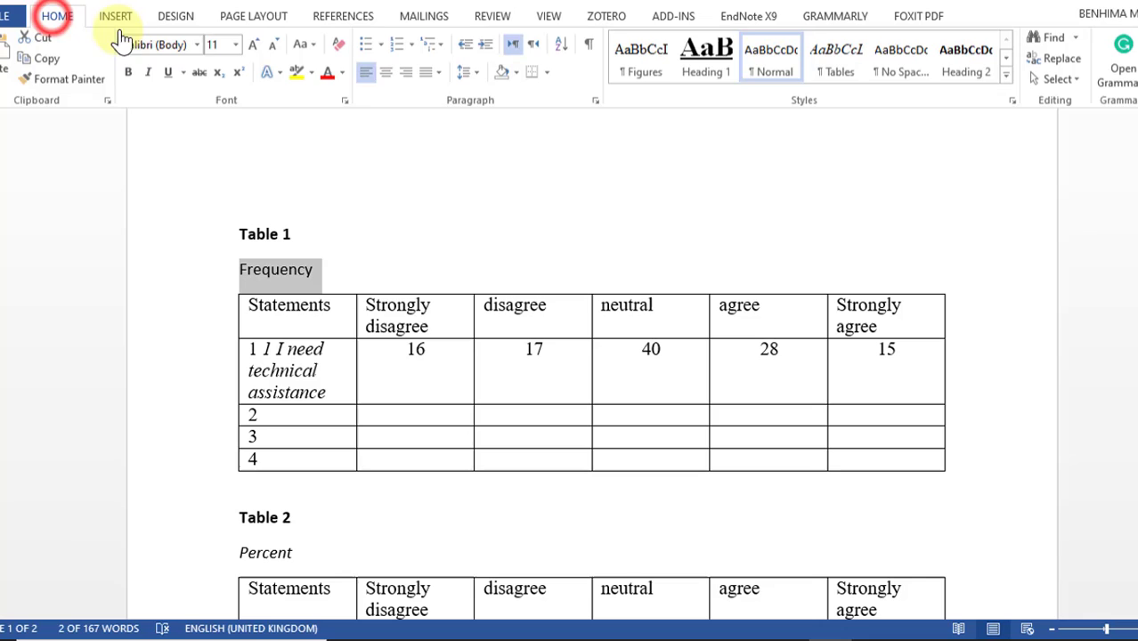
click(237, 48)
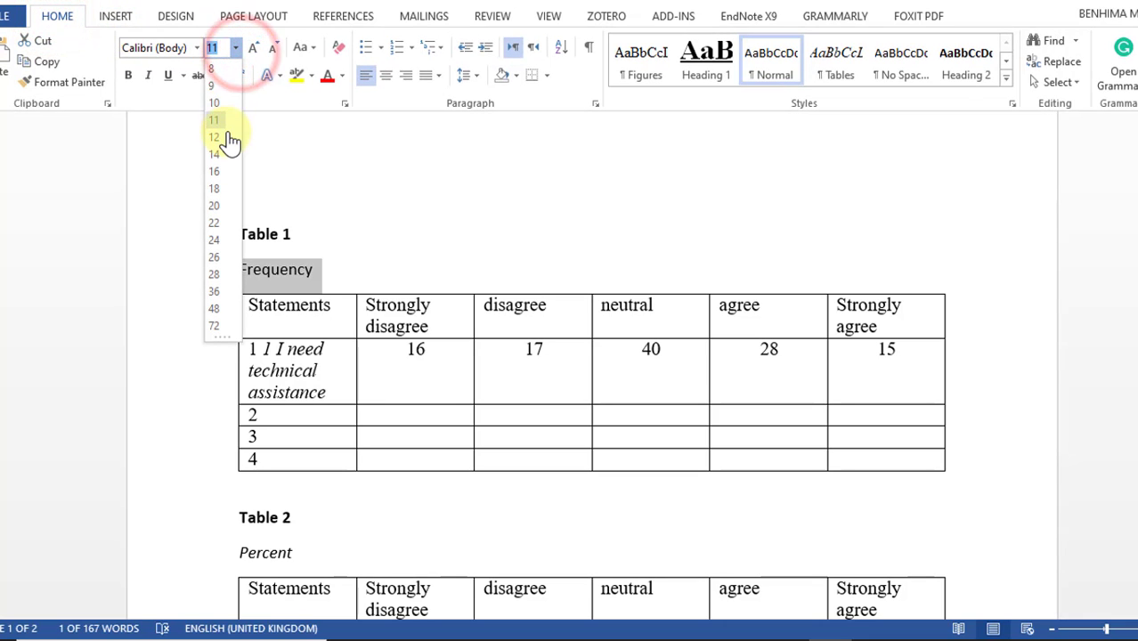
click(222, 138)
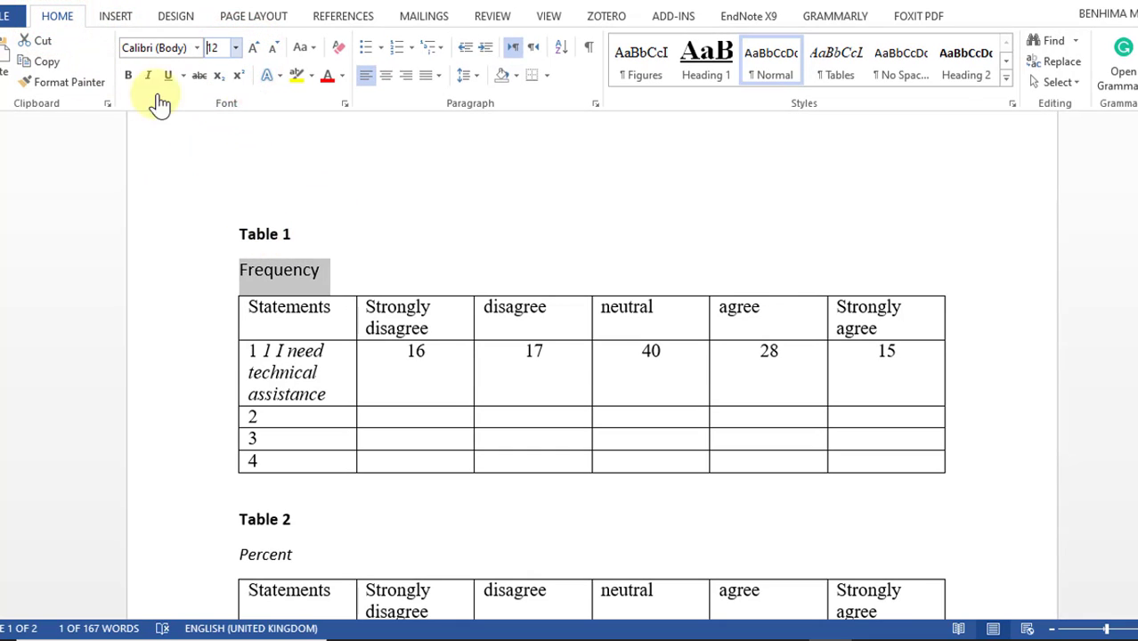
scroll(330, 300, down, 3)
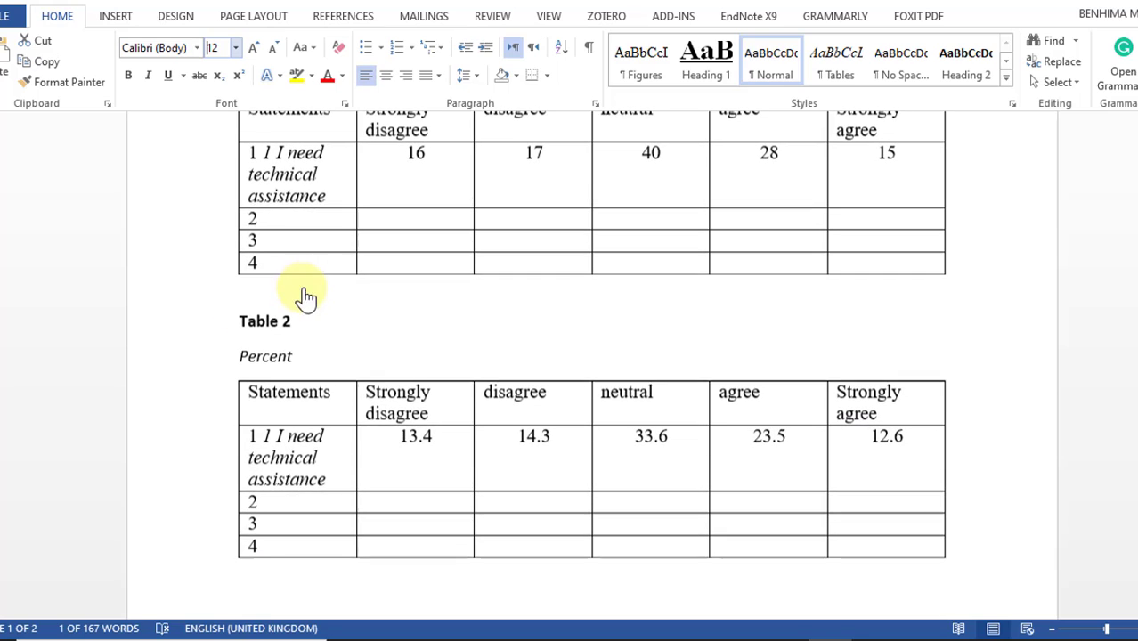
- Delete the Q8-1 output table and the extra empty line left behind
click(299, 363)
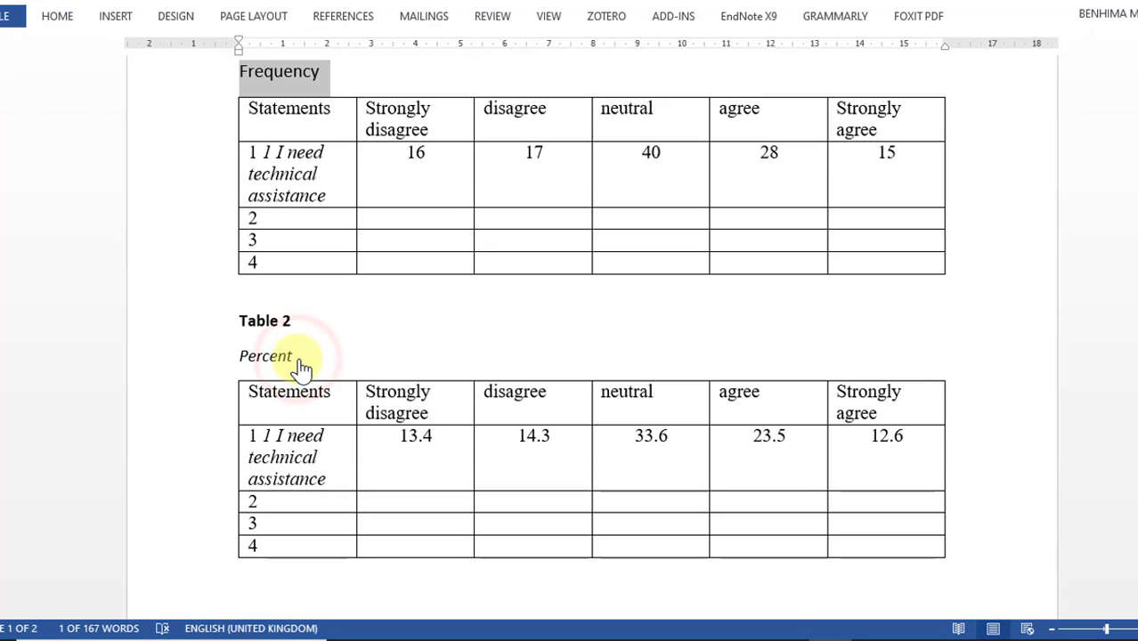
scroll(300, 339, down, 5)
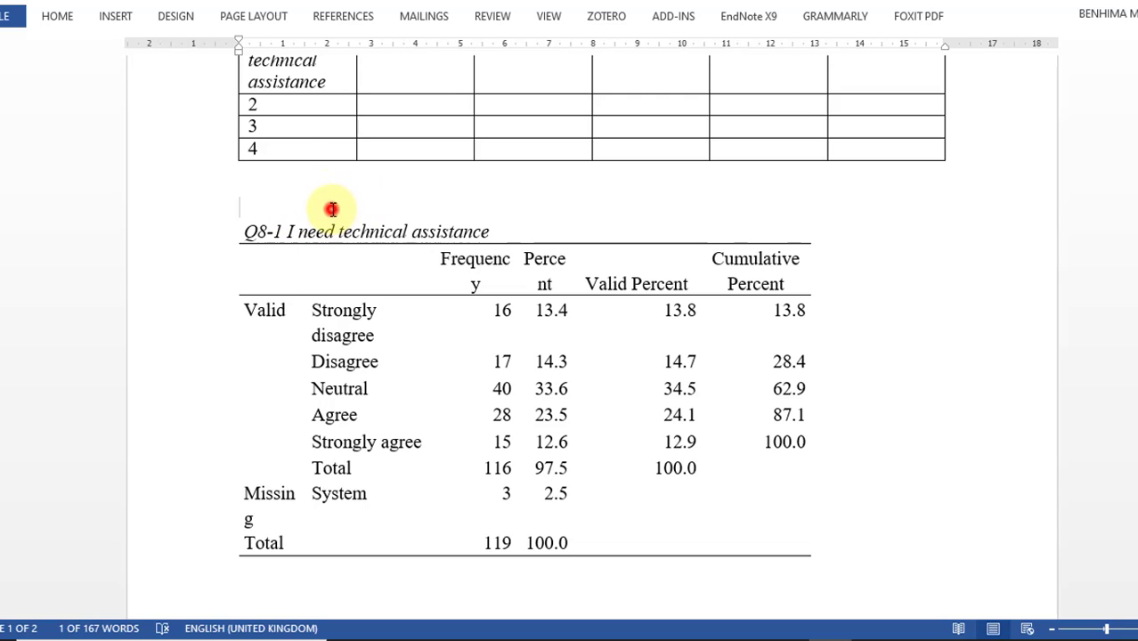
click(331, 210)
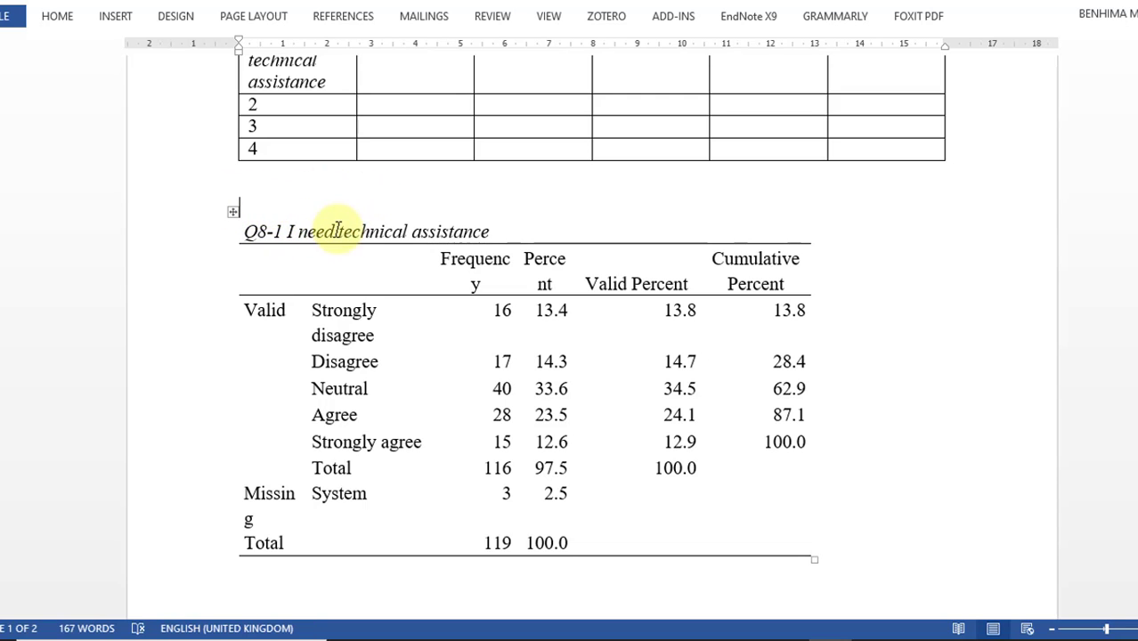
click(231, 210)
key(BackSpace)
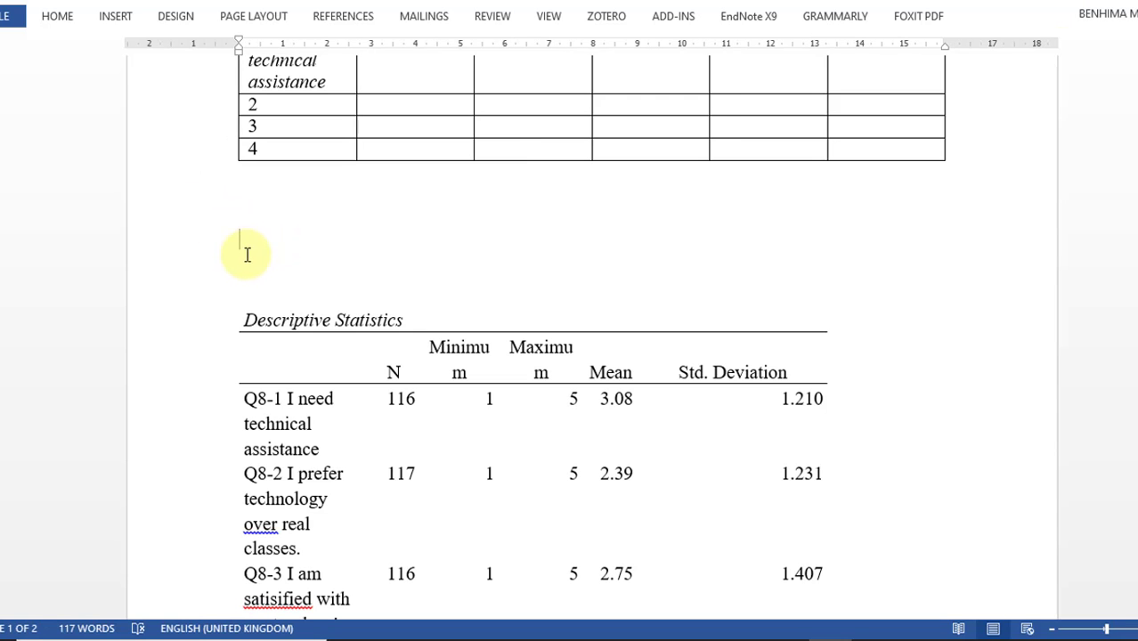
click(286, 272)
key(BackSpace)
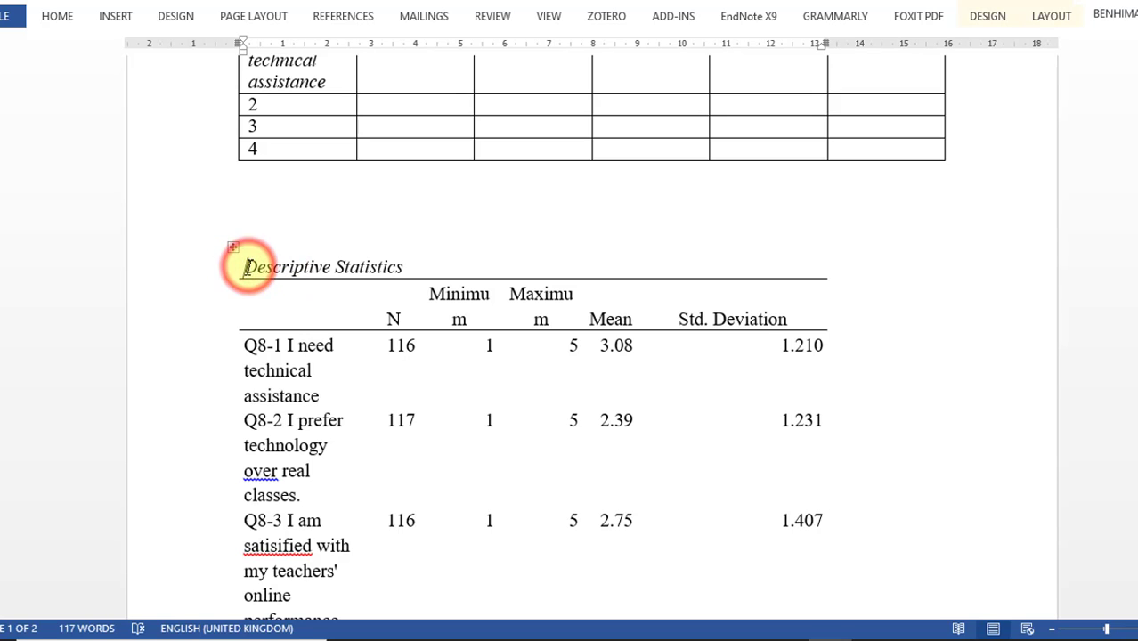
- Add a bold 'Table 3' label above the Descriptive Statistics table
key(Return)
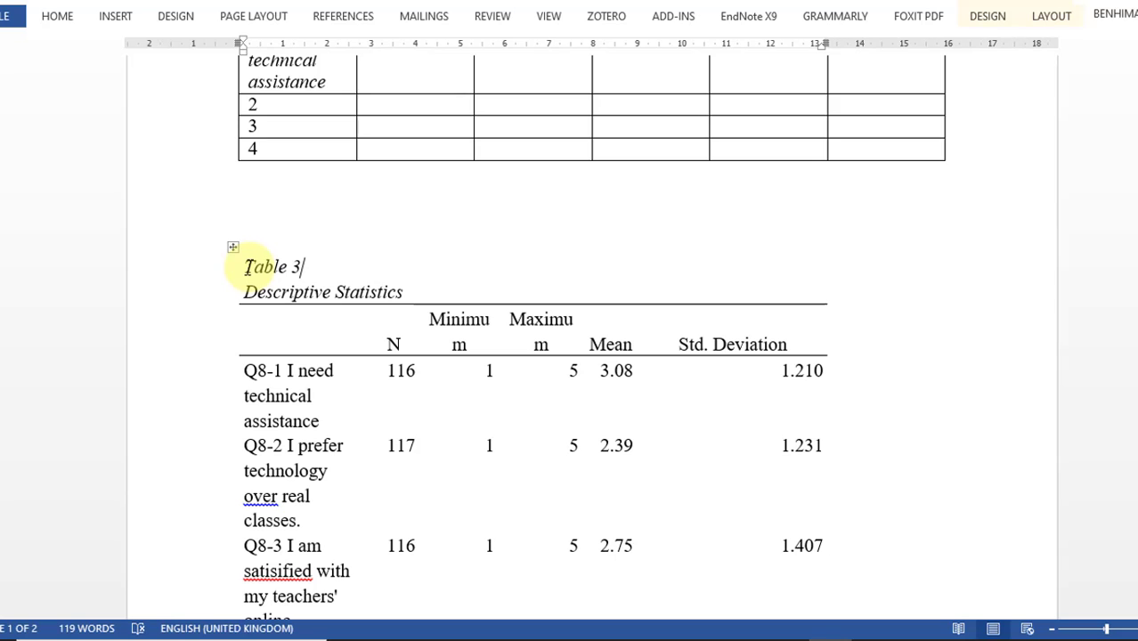
triple_click(320, 267)
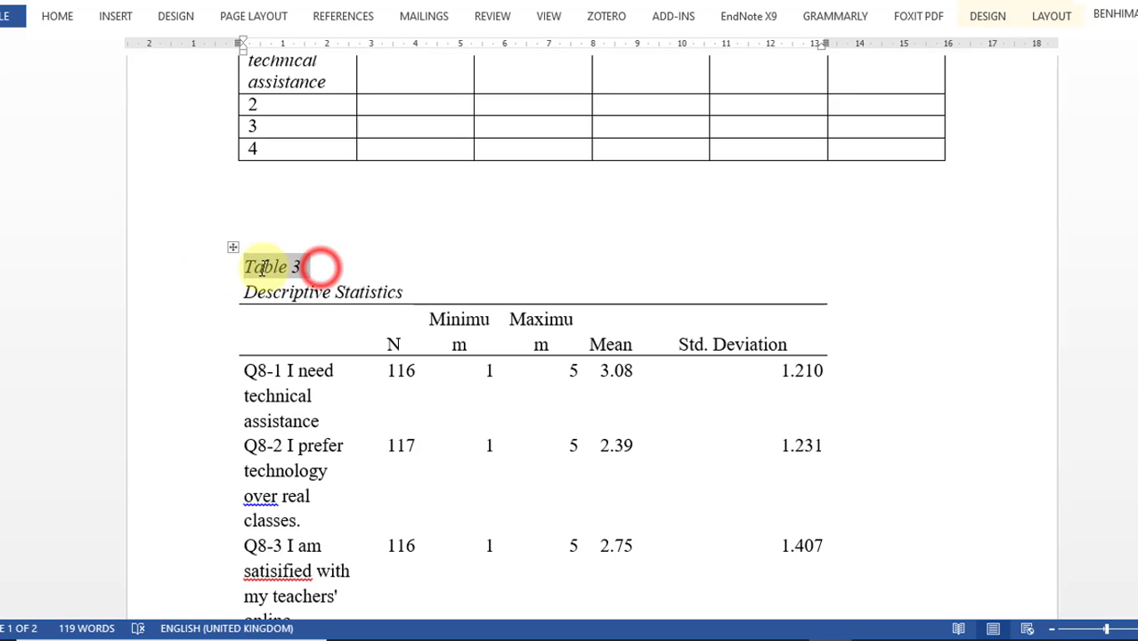
click(57, 16)
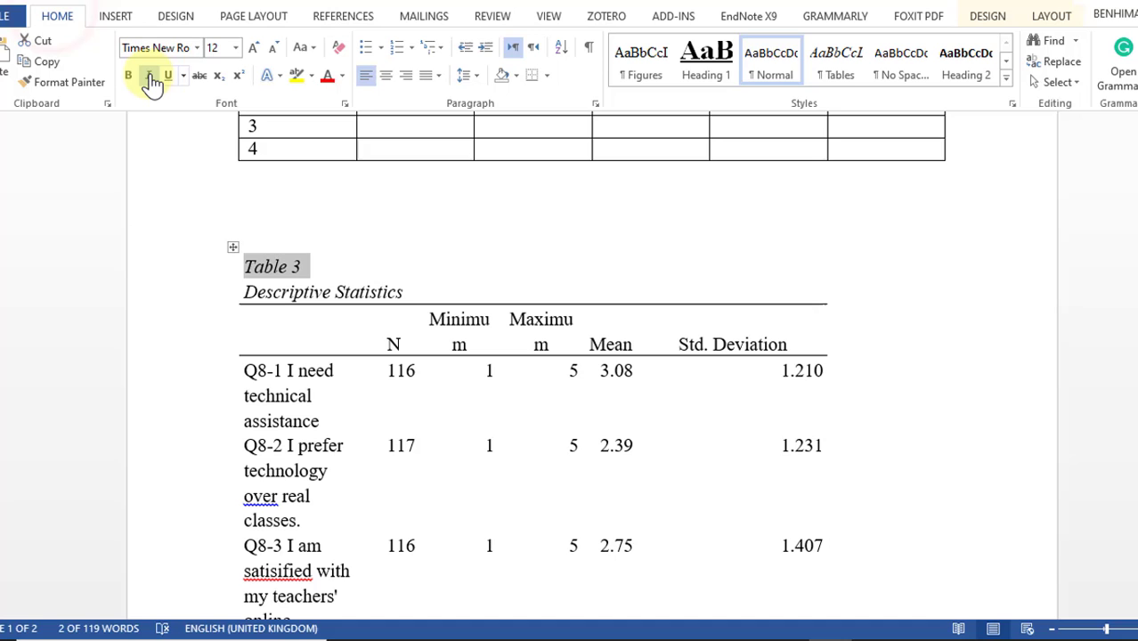
click(128, 75)
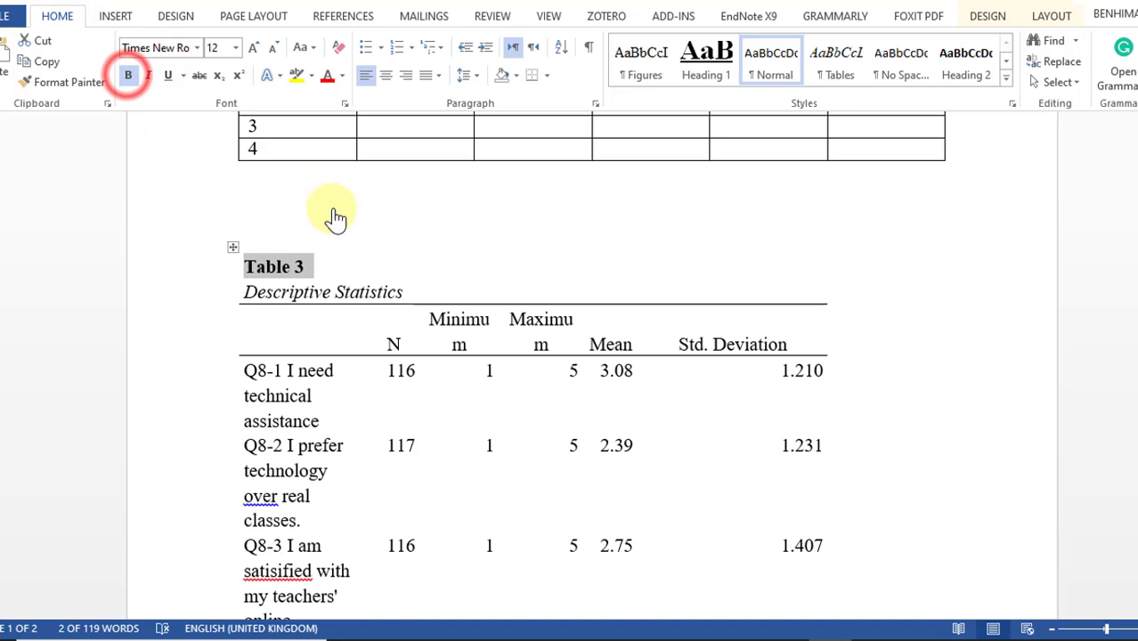
scroll(328, 227, up, 4)
scroll(310, 236, up, 2)
scroll(310, 254, down, 2)
scroll(393, 330, up, 8)
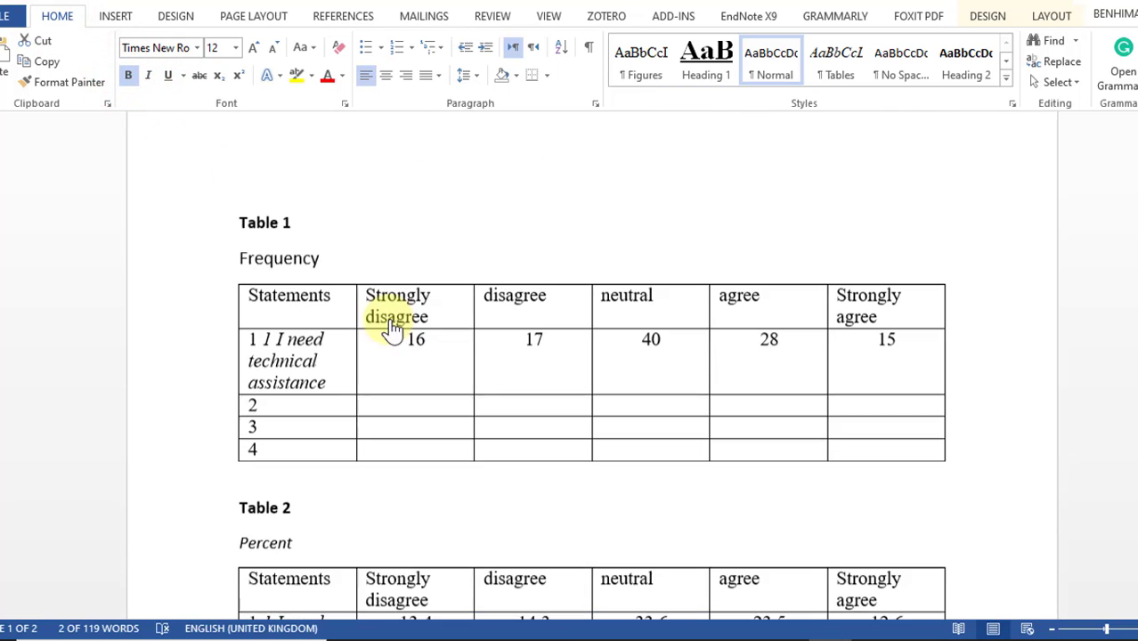